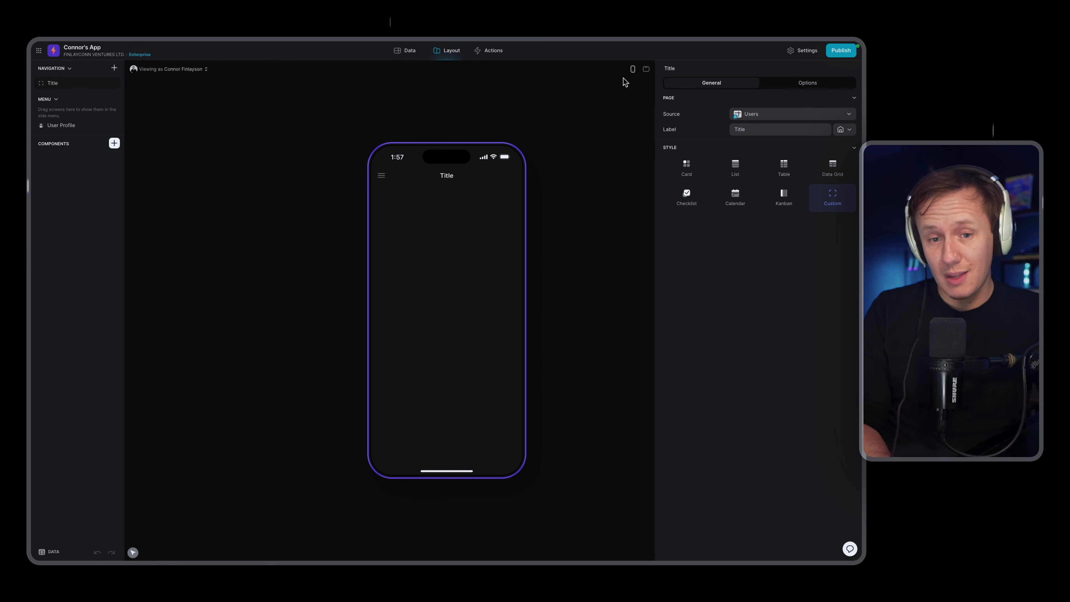
Step: Switch the app preview to the wider tablet layout and set the app's title to Journally
left_click(646, 70)
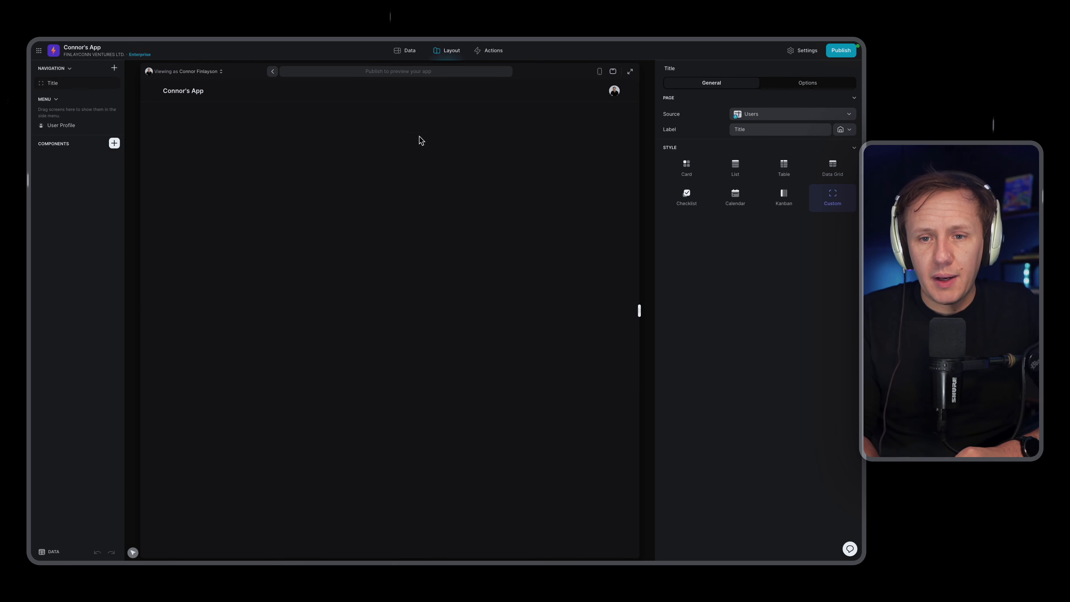
left_click(800, 50)
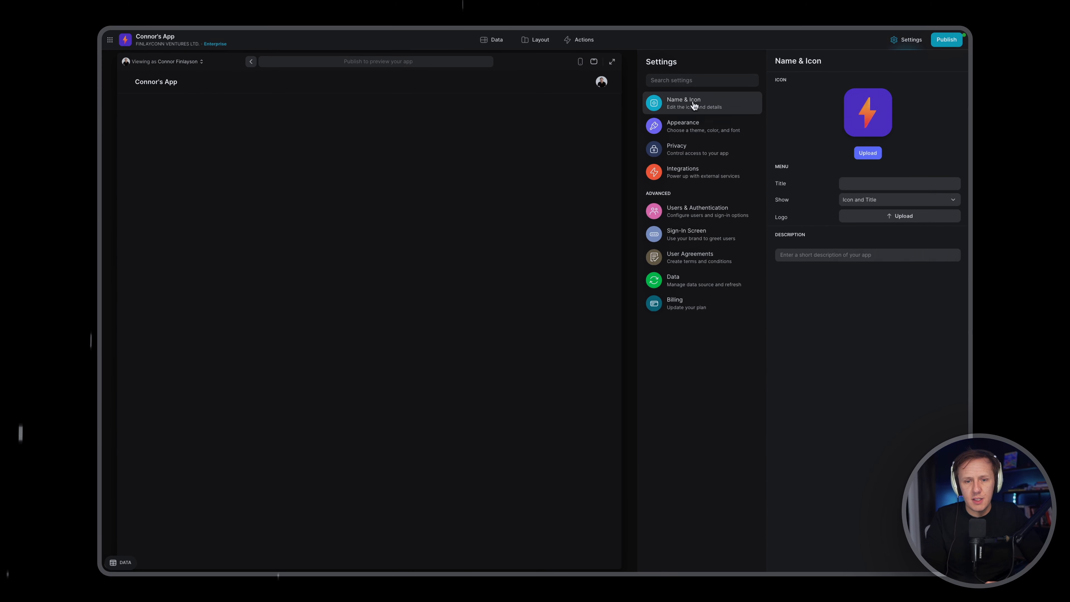
triple_click(878, 186)
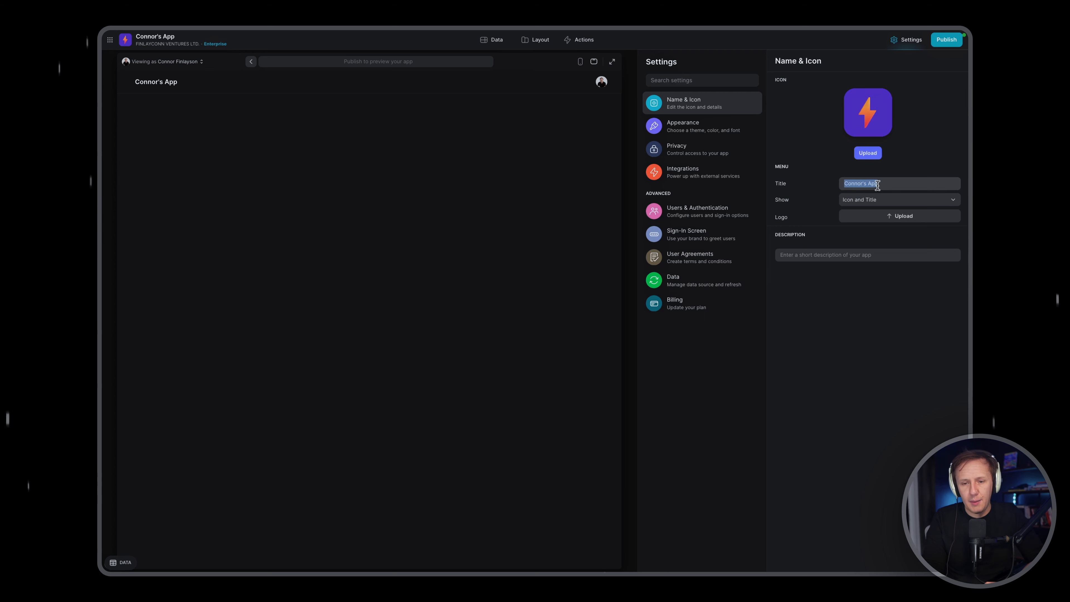
type("Jour")
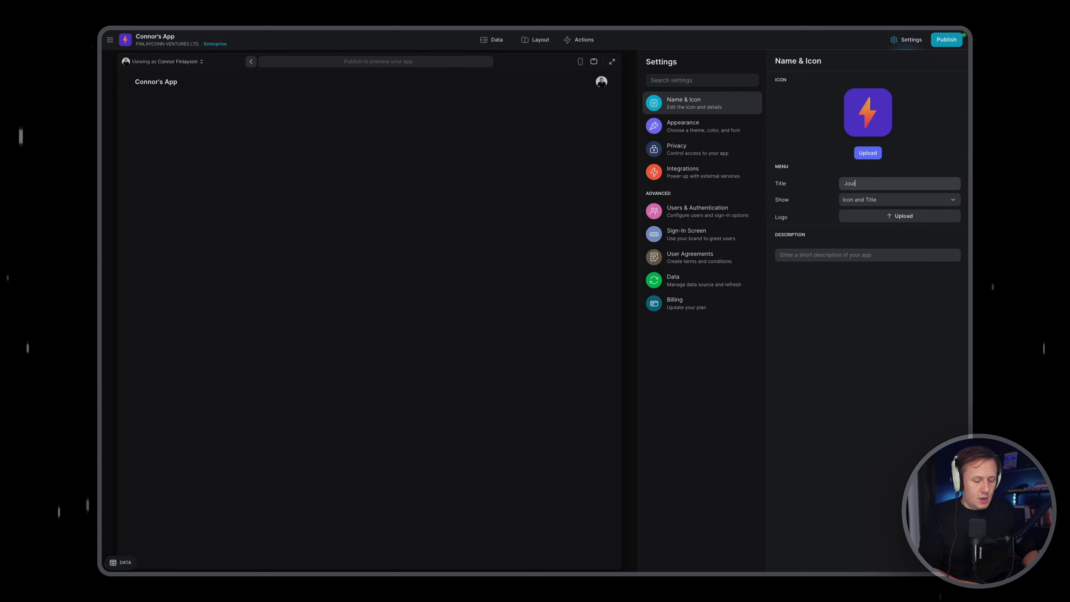
type("nally")
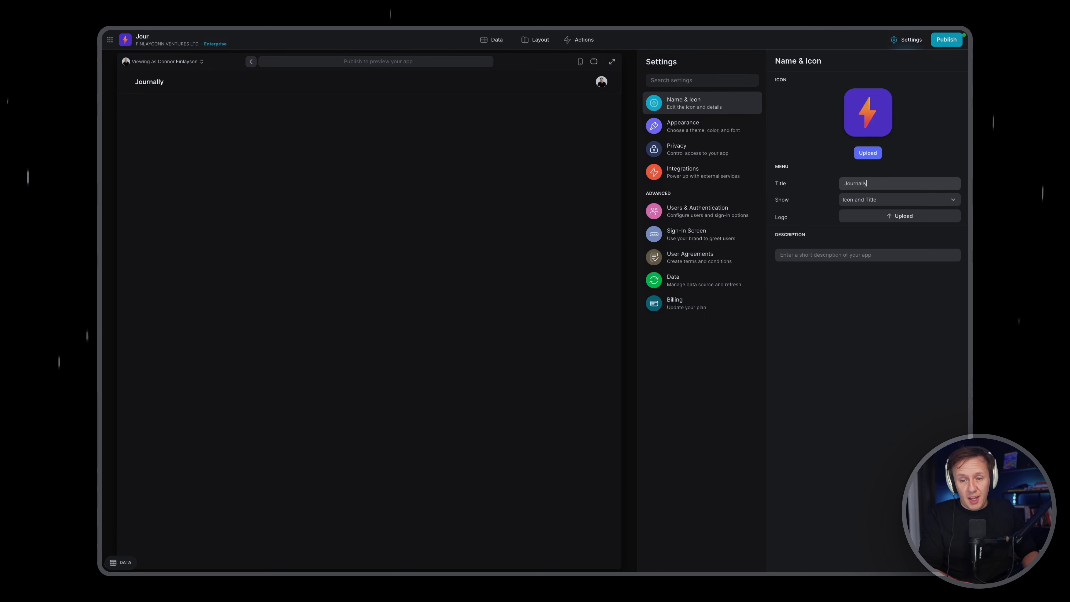
mouse_move(841, 126)
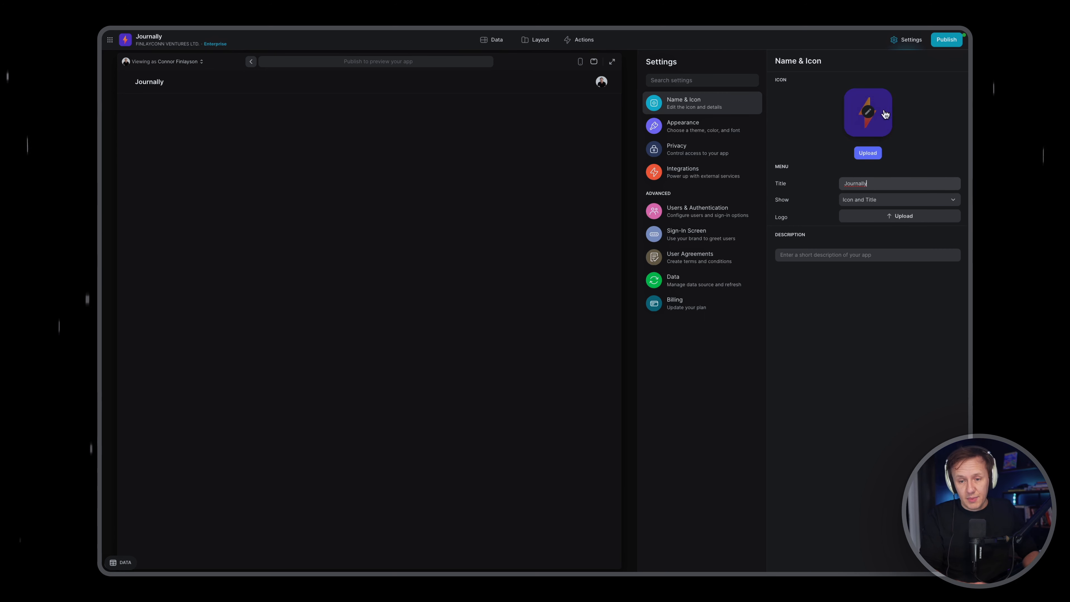
Step: Try the blue accent color in the app's appearance settings, and switch back to the purple one
left_click(684, 136)
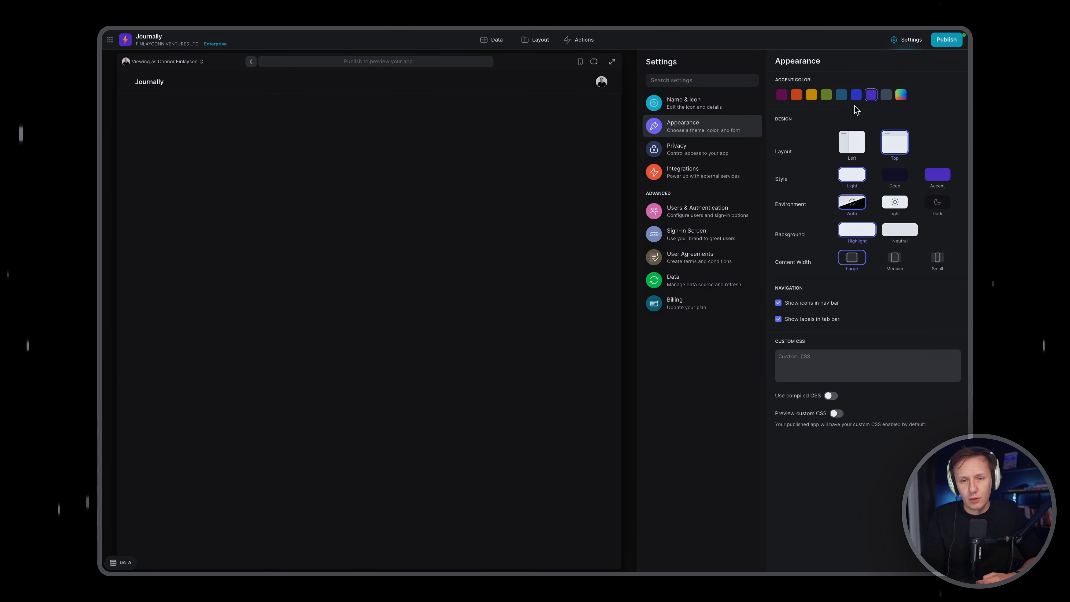
left_click(855, 95)
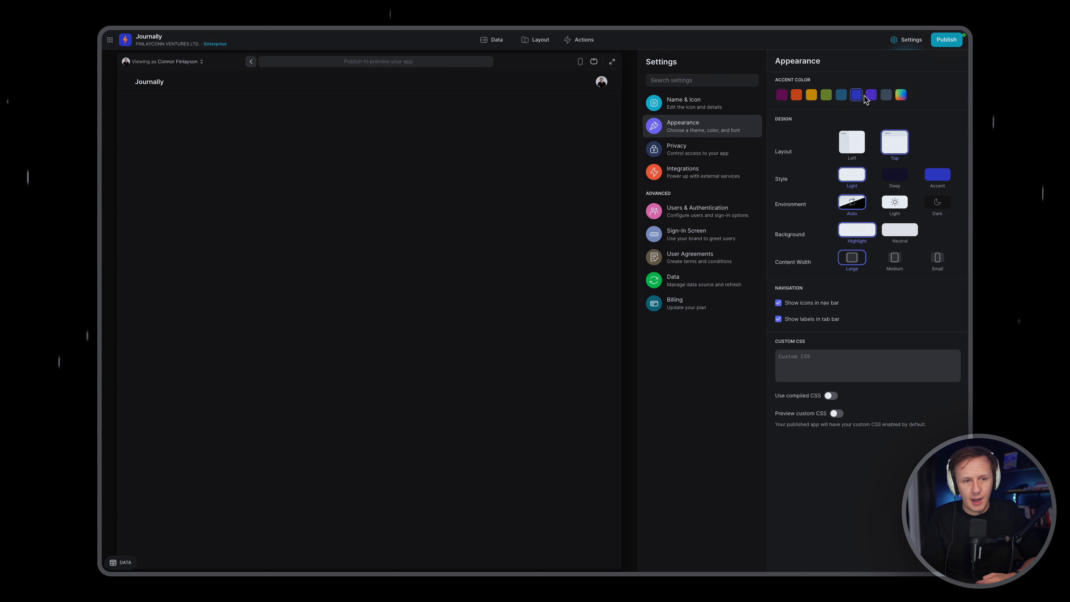
left_click(869, 98)
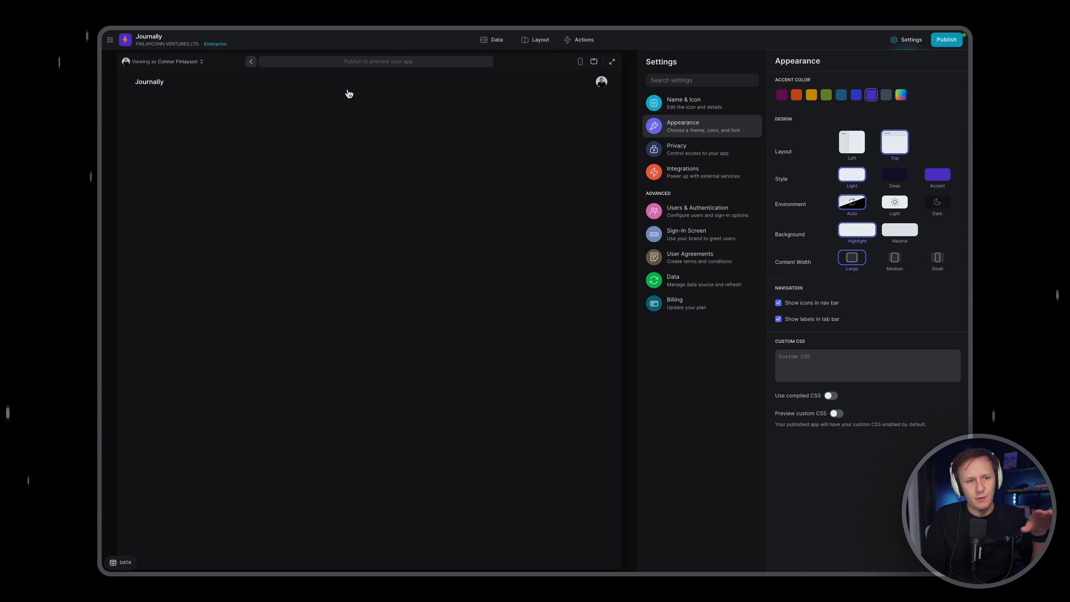
left_click(708, 108)
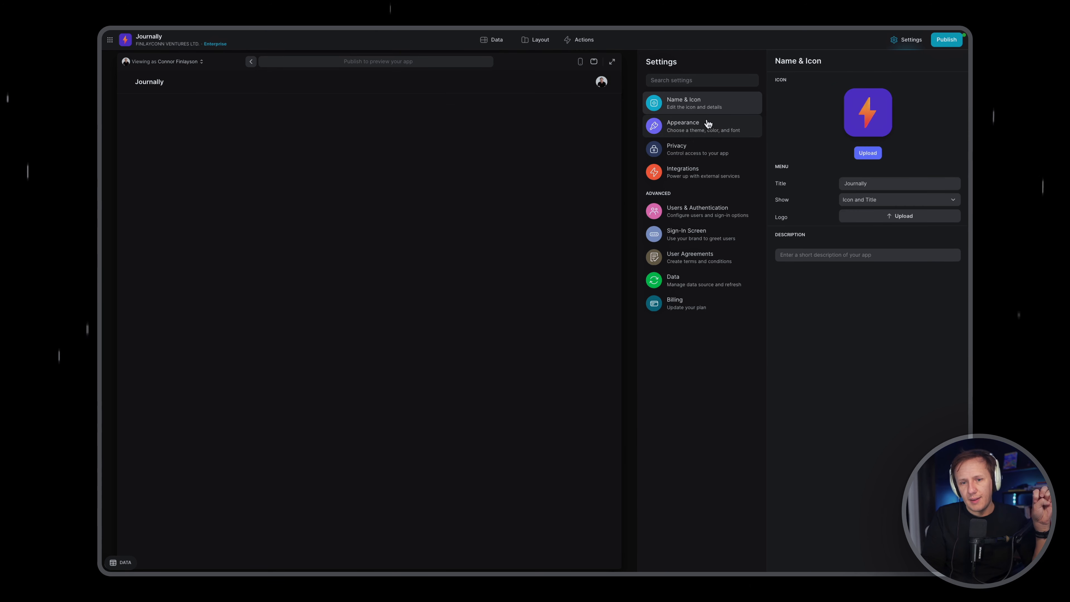
left_click(707, 121)
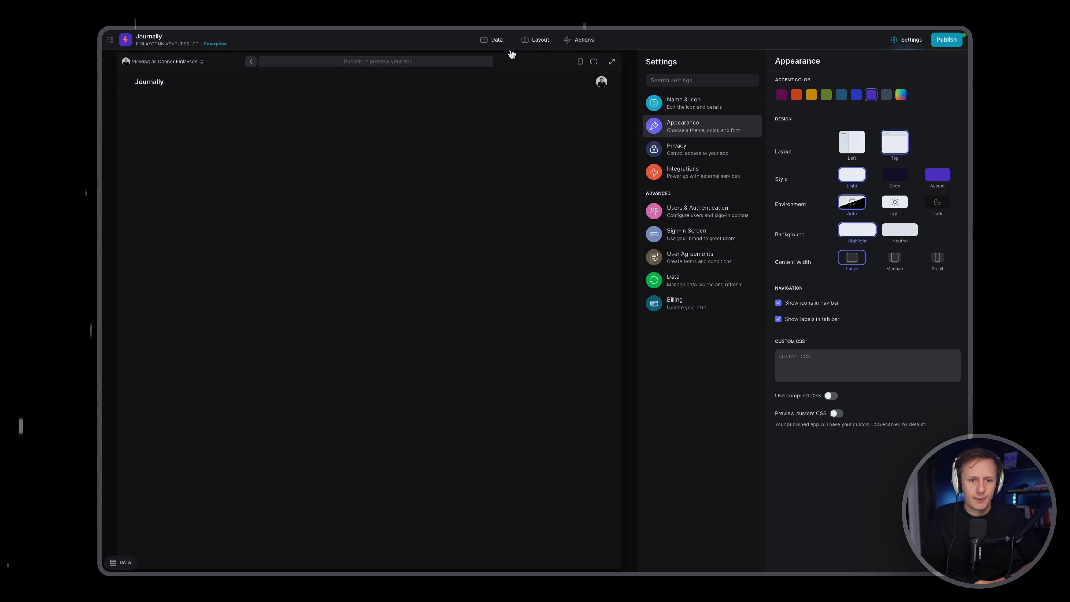
Step: Rename the Empty Table in the app's data as Journal Entries
left_click(538, 42)
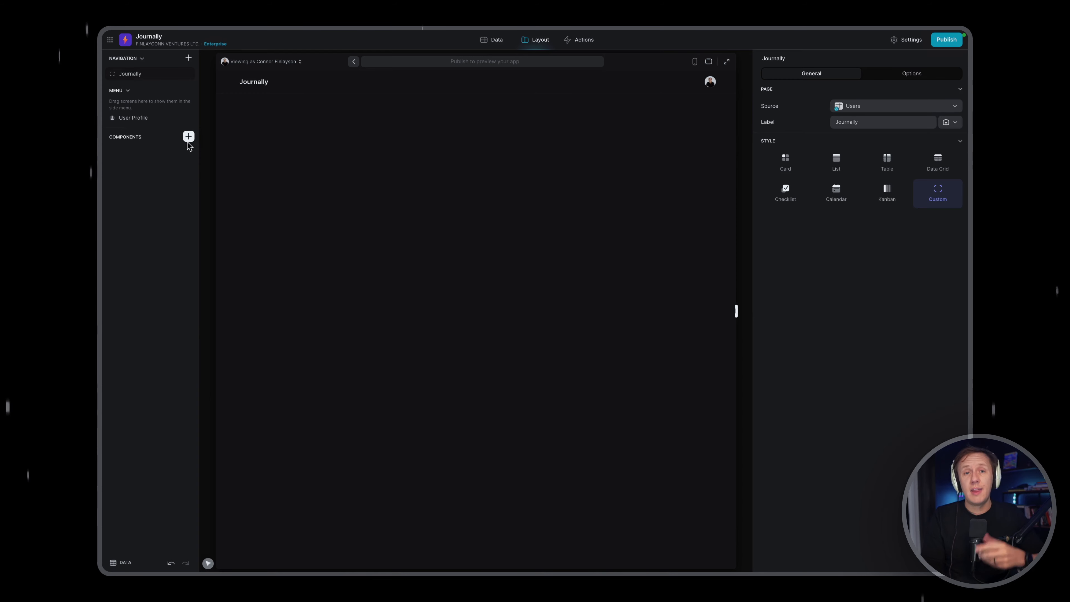
left_click(493, 40)
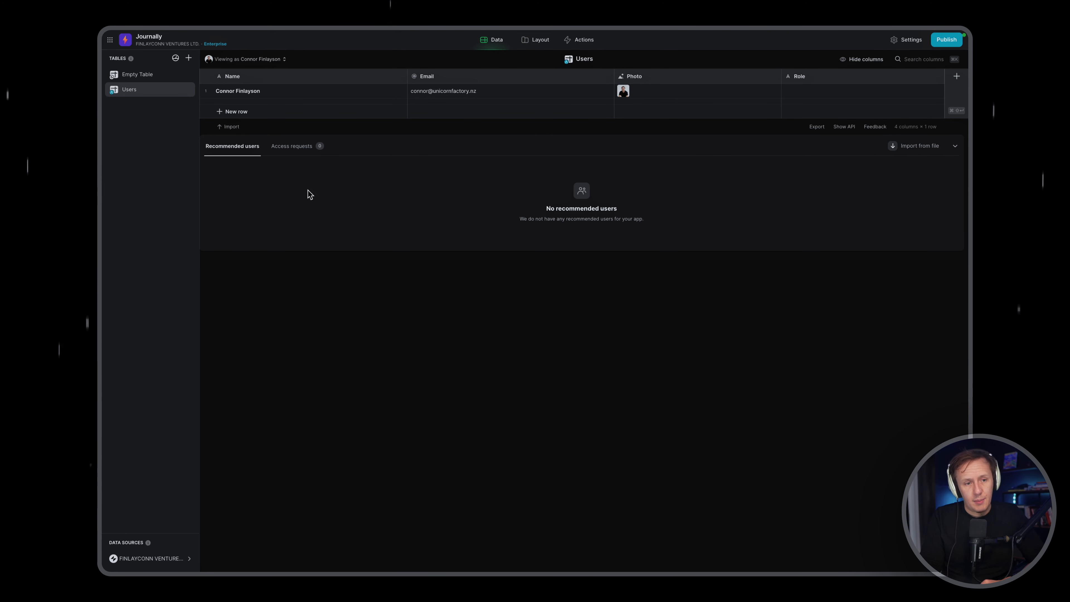
left_click(137, 81)
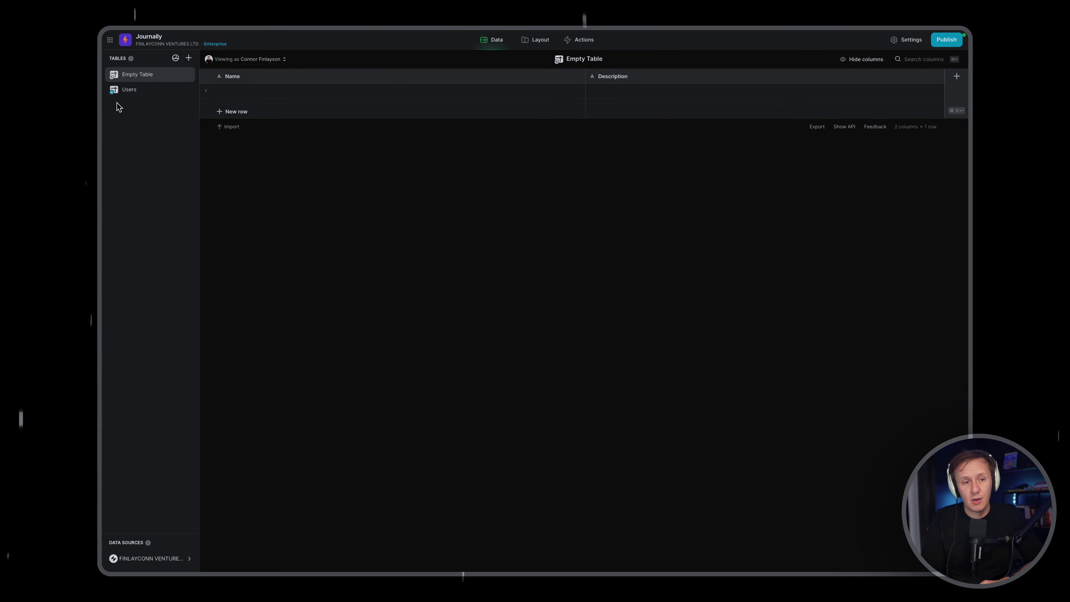
double_click(134, 79)
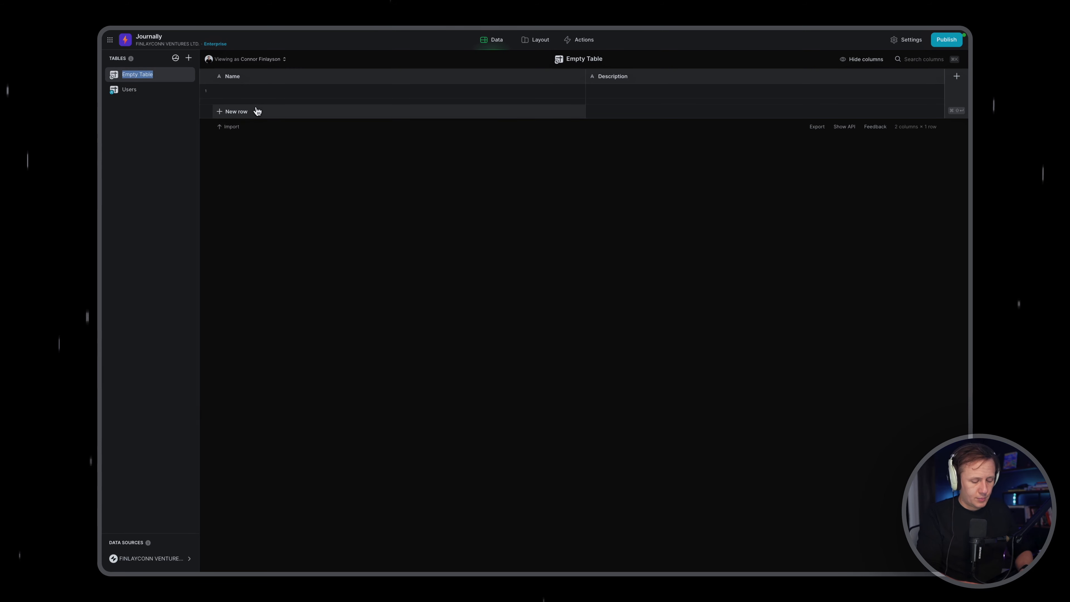
type("Journal Ent")
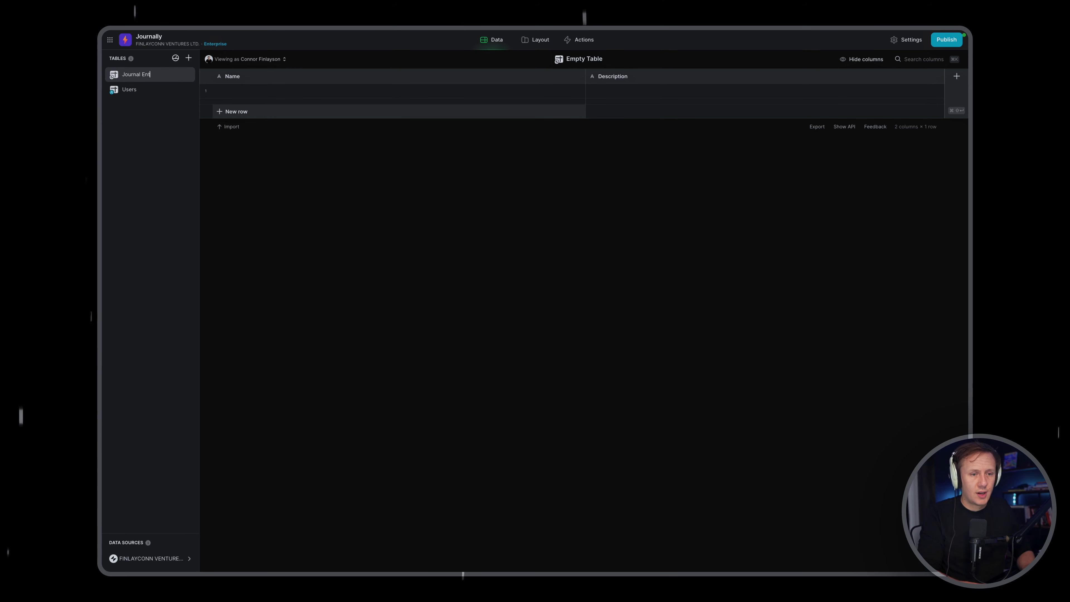
type("ries")
key("Return")
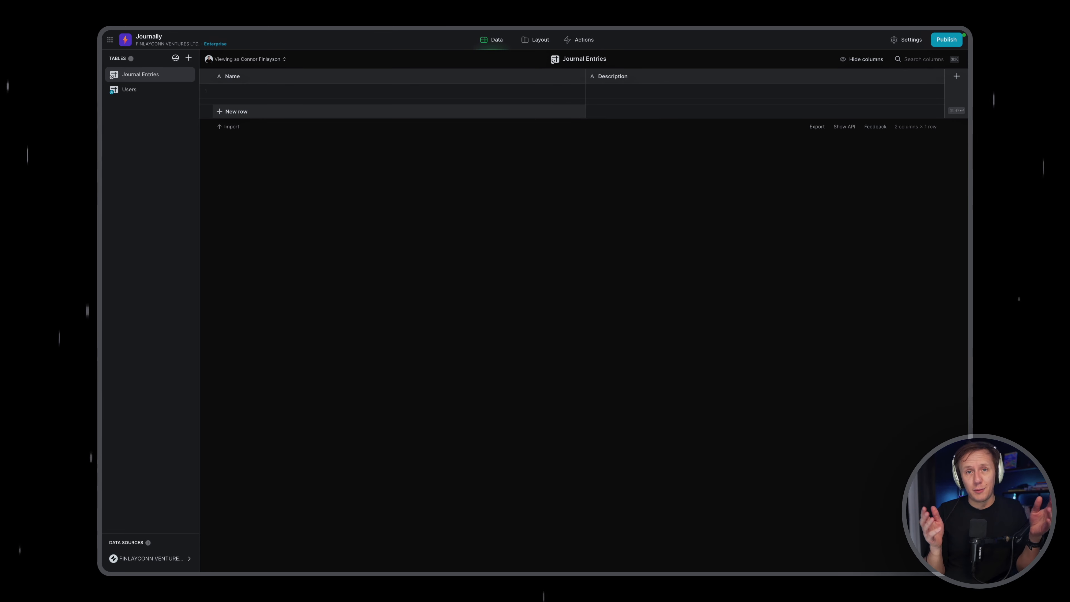
Step: Examine the name and photo fields of the existing record in the Users table
left_click(149, 93)
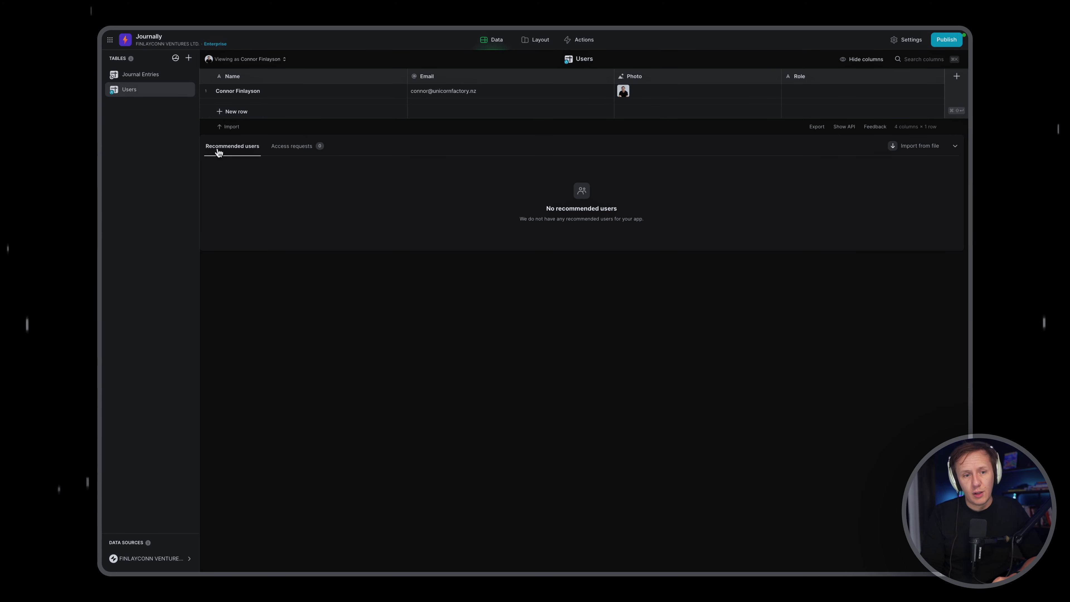
left_click(278, 97)
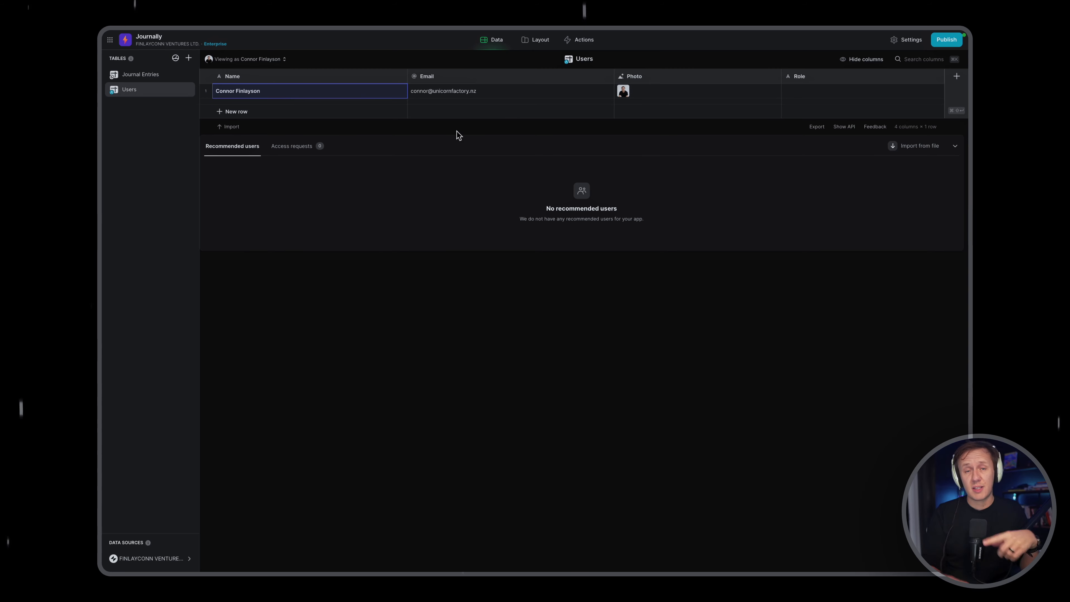
left_click(679, 97)
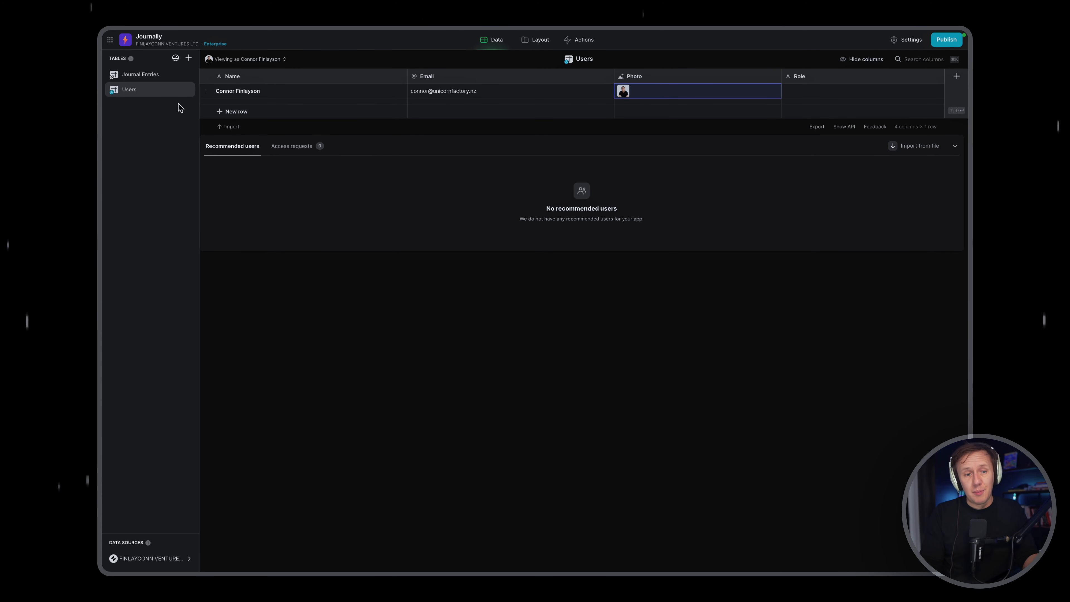
Step: Delete the Name column from the Journal Entries table
left_click(149, 75)
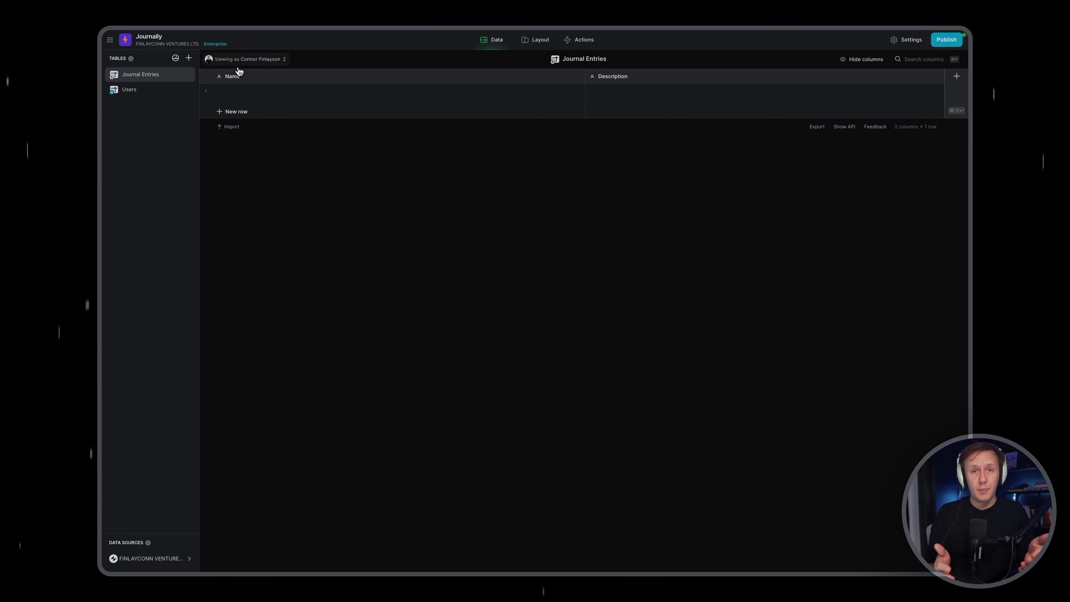
left_click(578, 76)
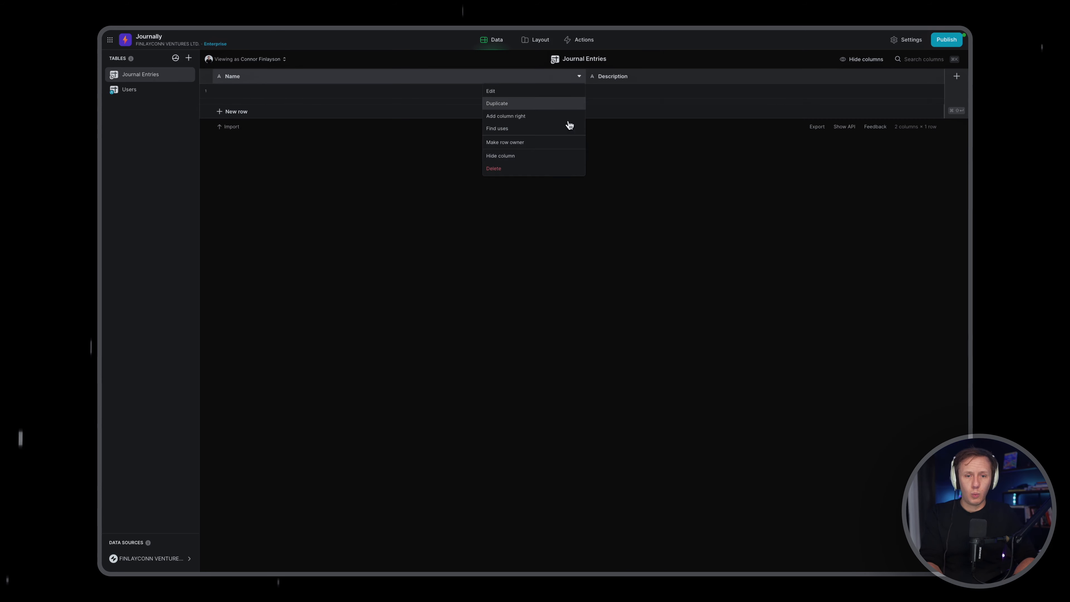
left_click(518, 169)
left_click(600, 329)
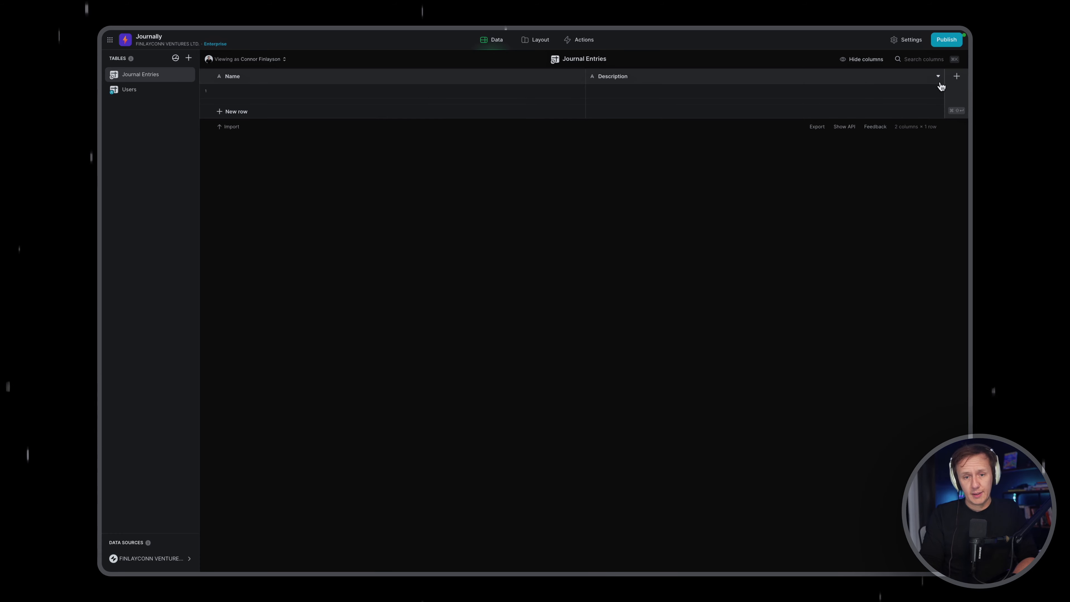
Step: Rename the Description column of the Journal Entries table as Message and save it
left_click(939, 77)
left_click(849, 91)
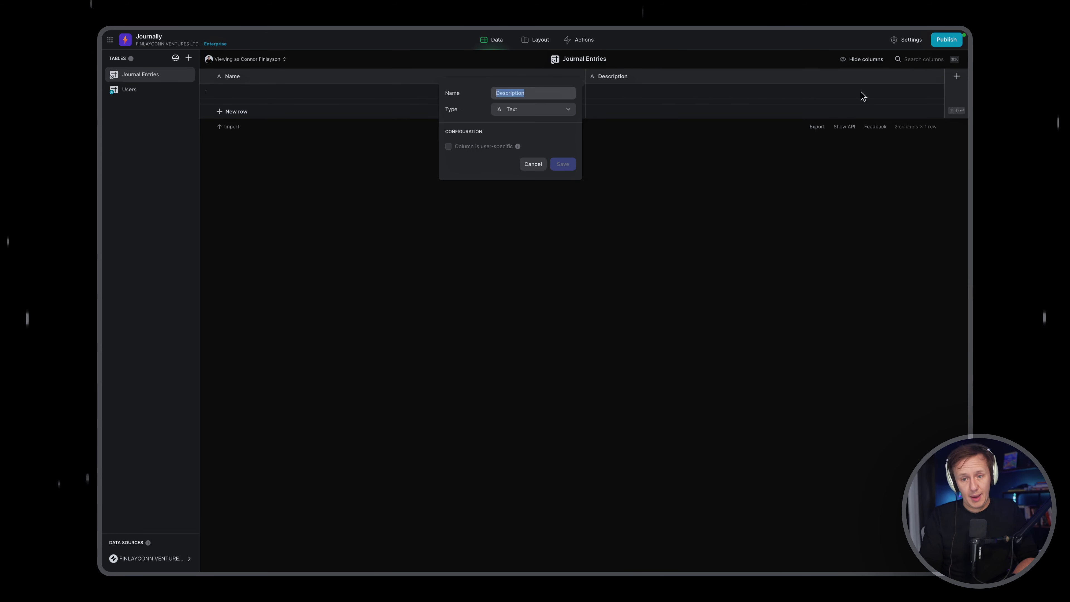
type("Message")
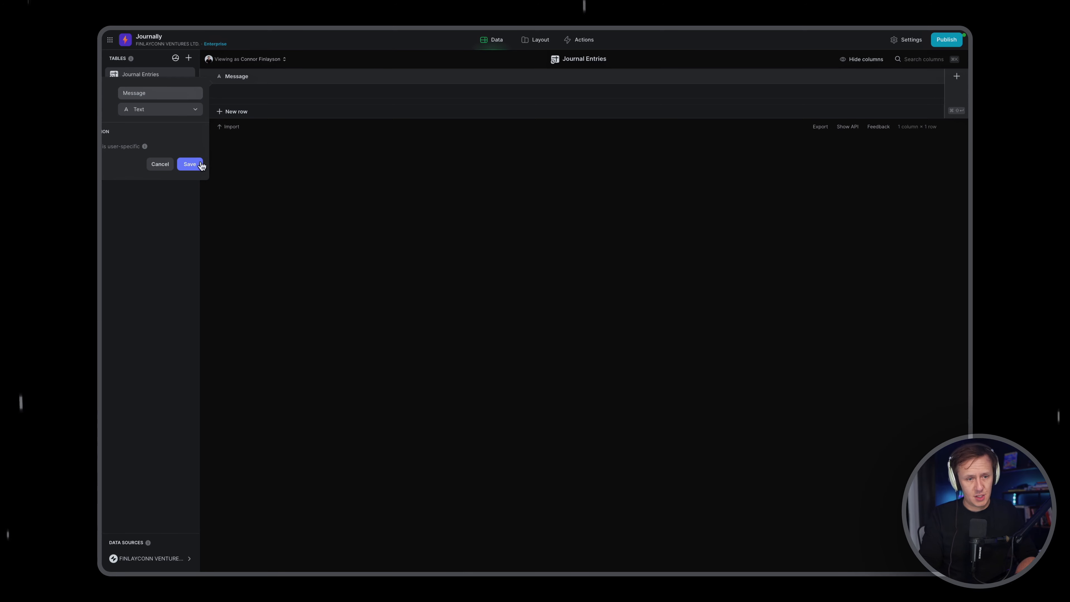
left_click(197, 165)
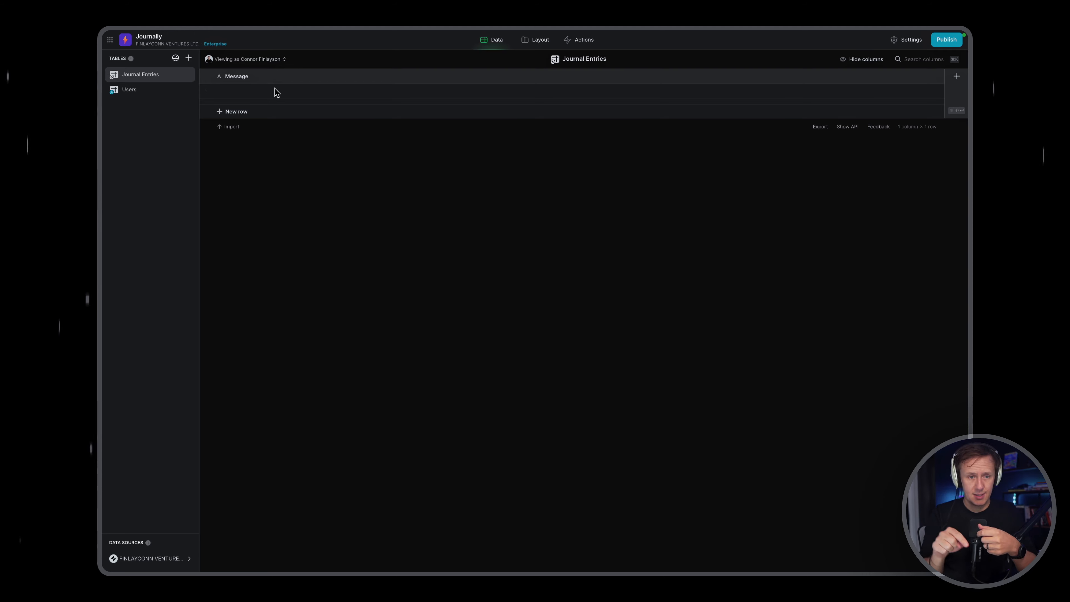
Step: Add a new column to the Journal Entries table and name it Created Date
left_click(256, 93)
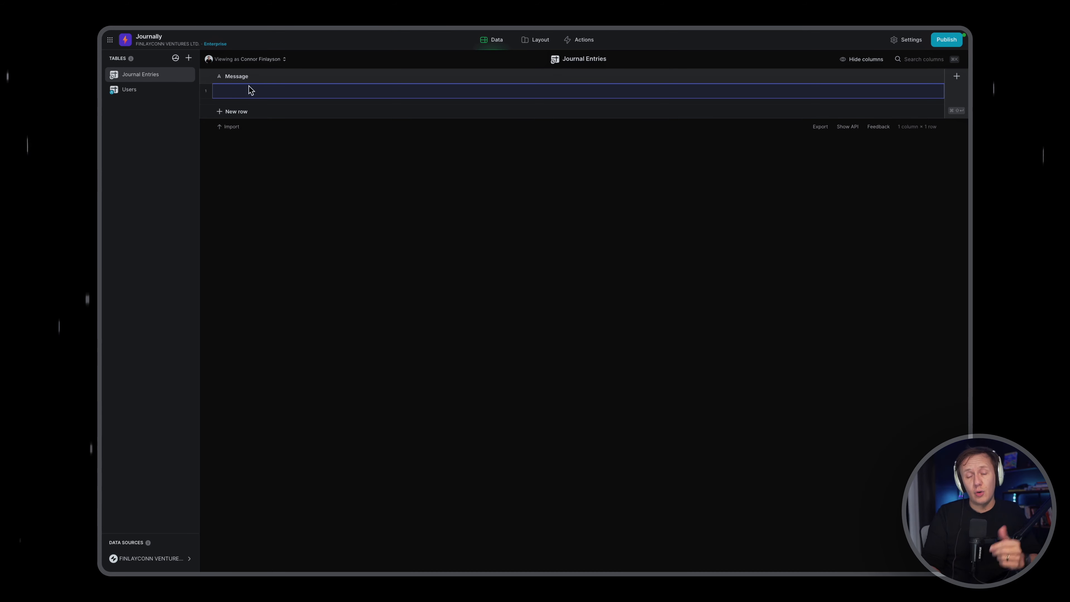
left_click(960, 84)
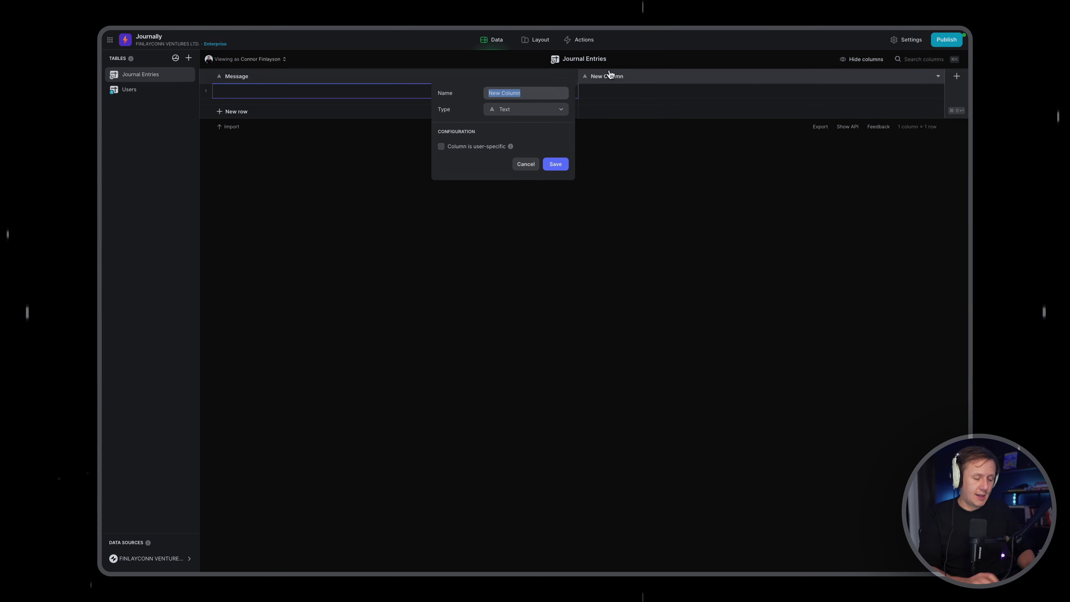
type("Crea")
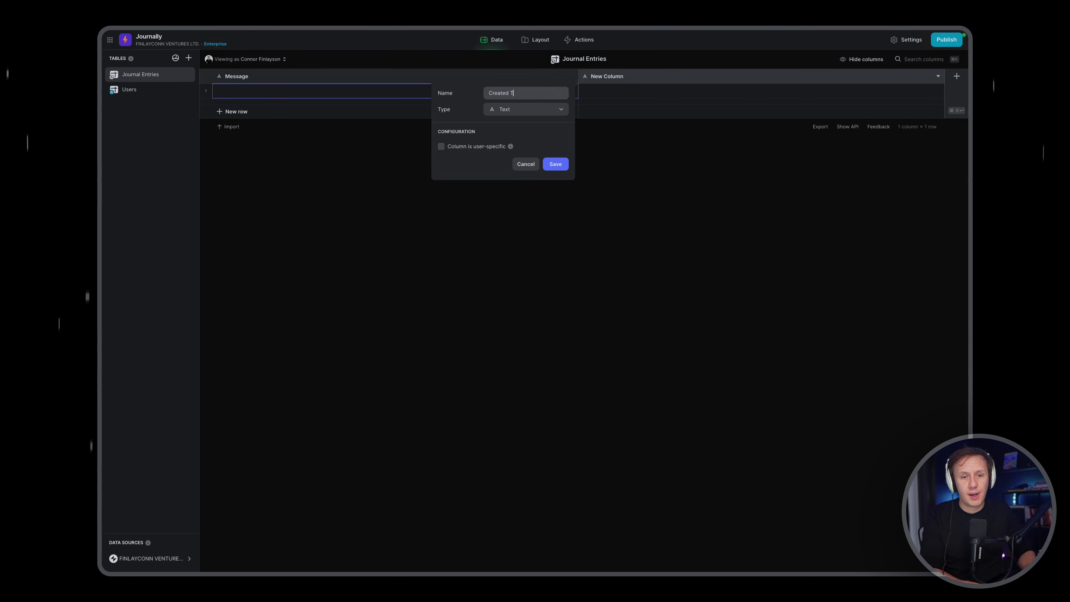
type("ted Dat")
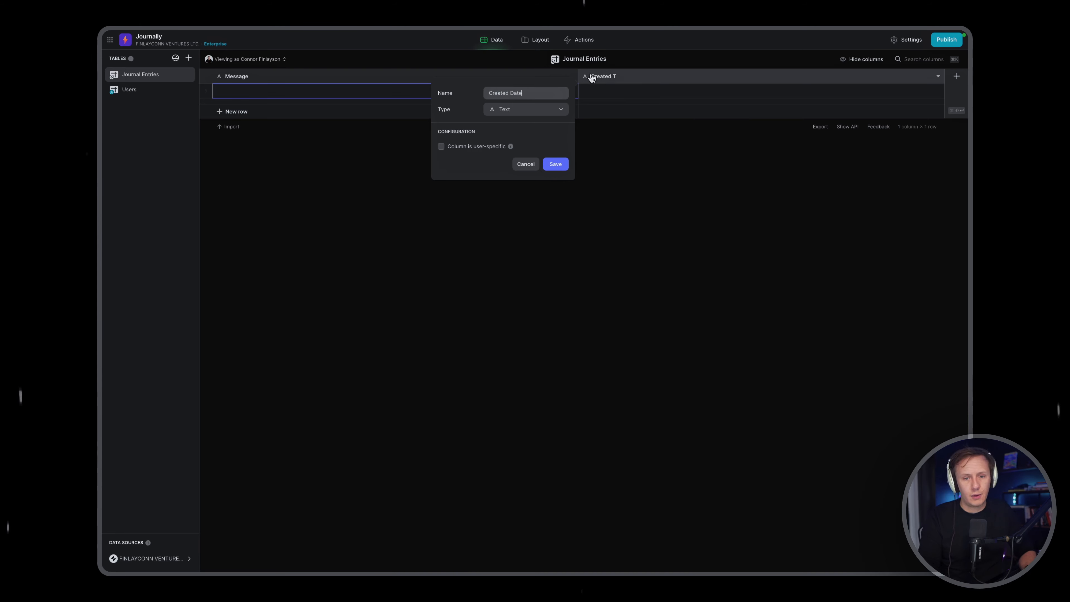
type("e")
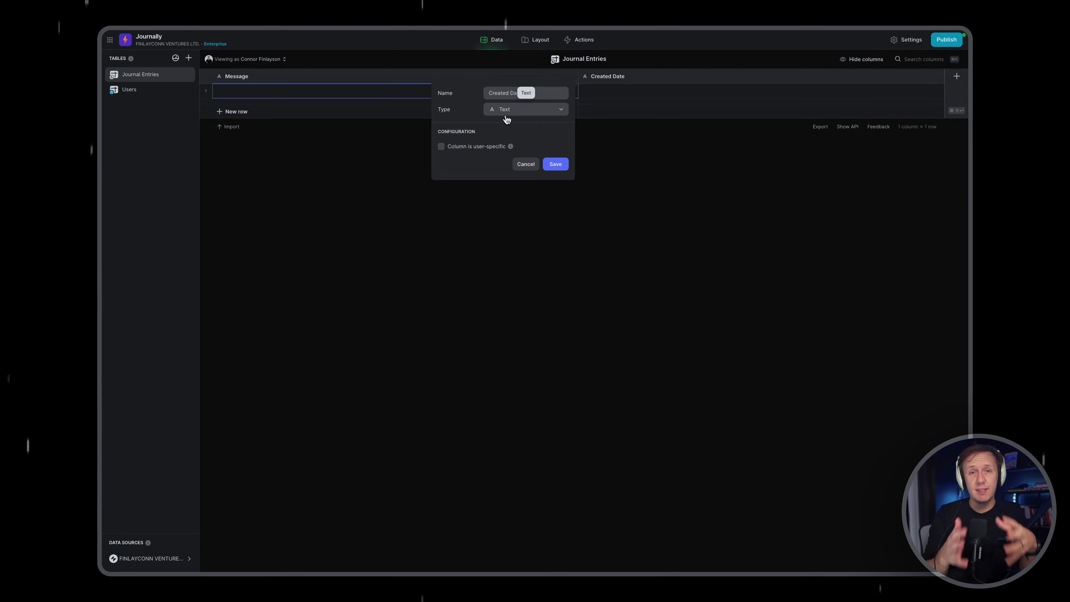
Step: Set the Created Date column's type to basic Date & Time and save the column
left_click(507, 111)
left_click(505, 110)
left_click(505, 111)
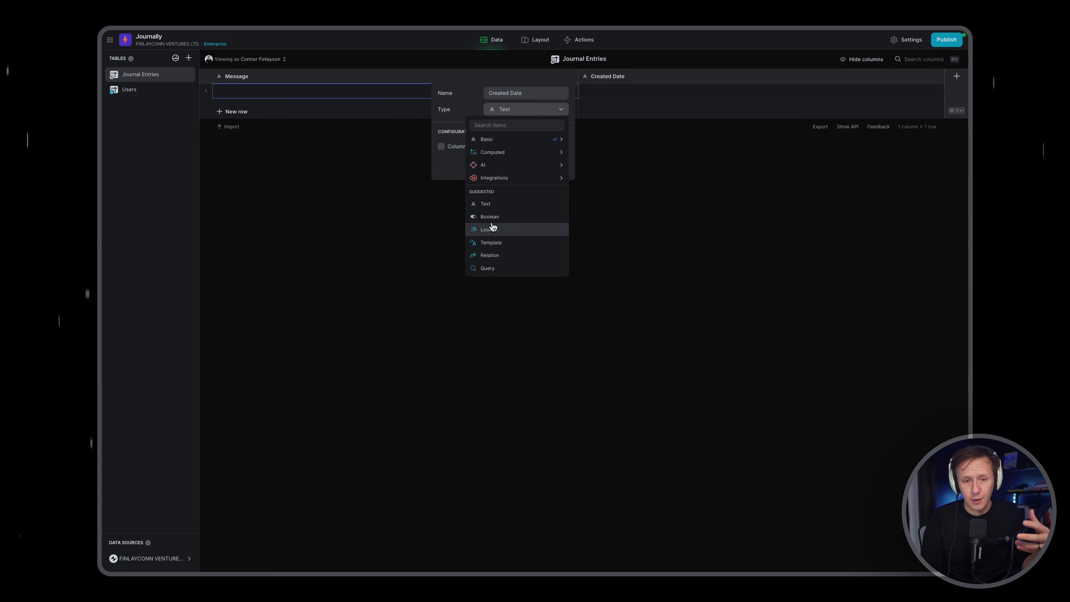
type("date")
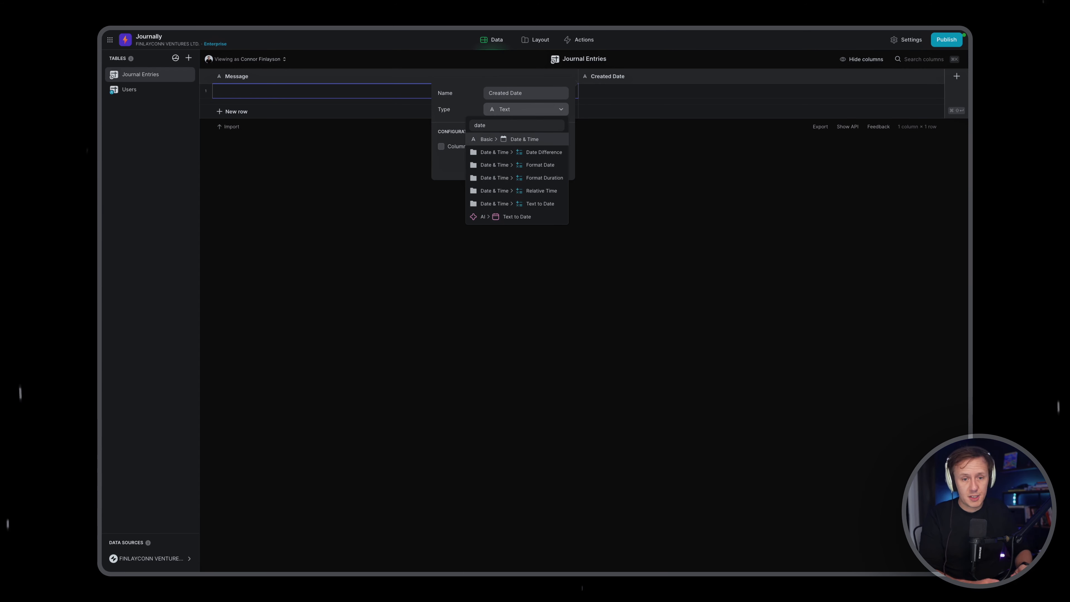
left_click(529, 140)
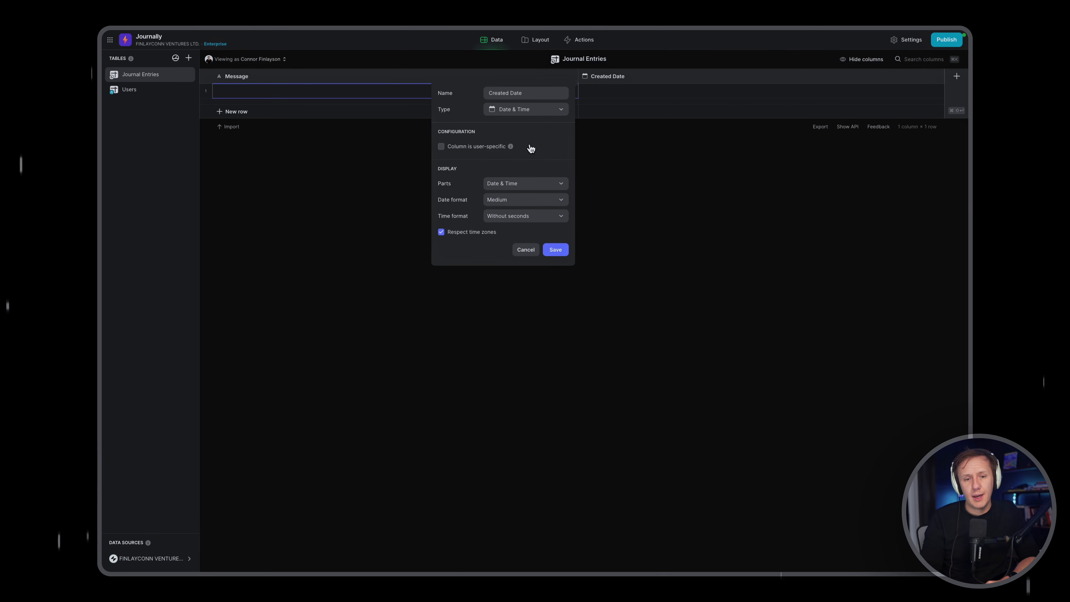
left_click(557, 250)
left_click(421, 96)
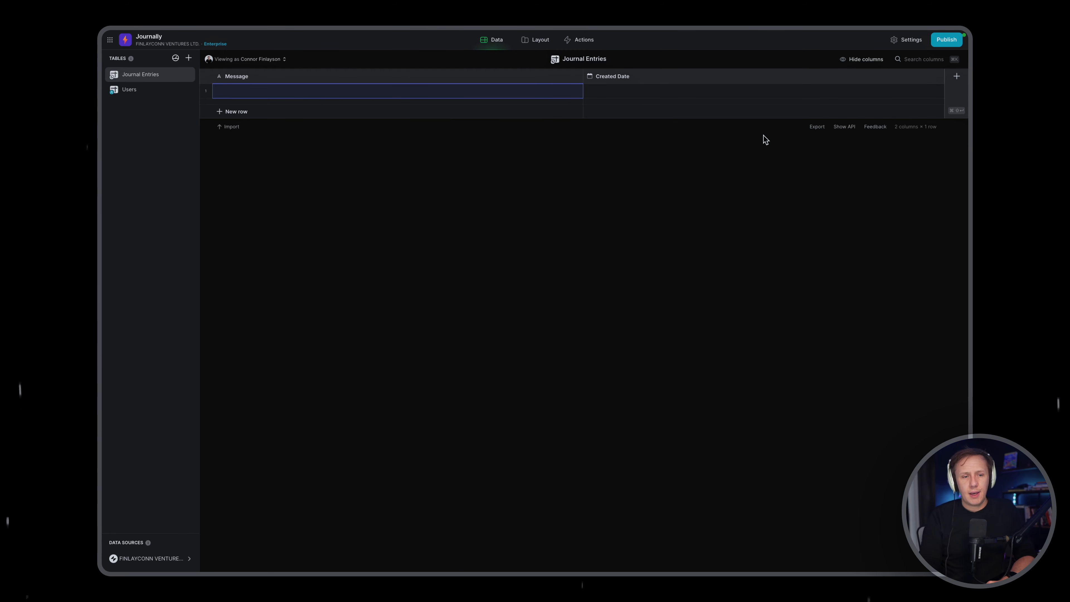
Step: Fill the first Journal Entries row with the message "This is a journal entry" and the created date 05/05/2024
type("This i")
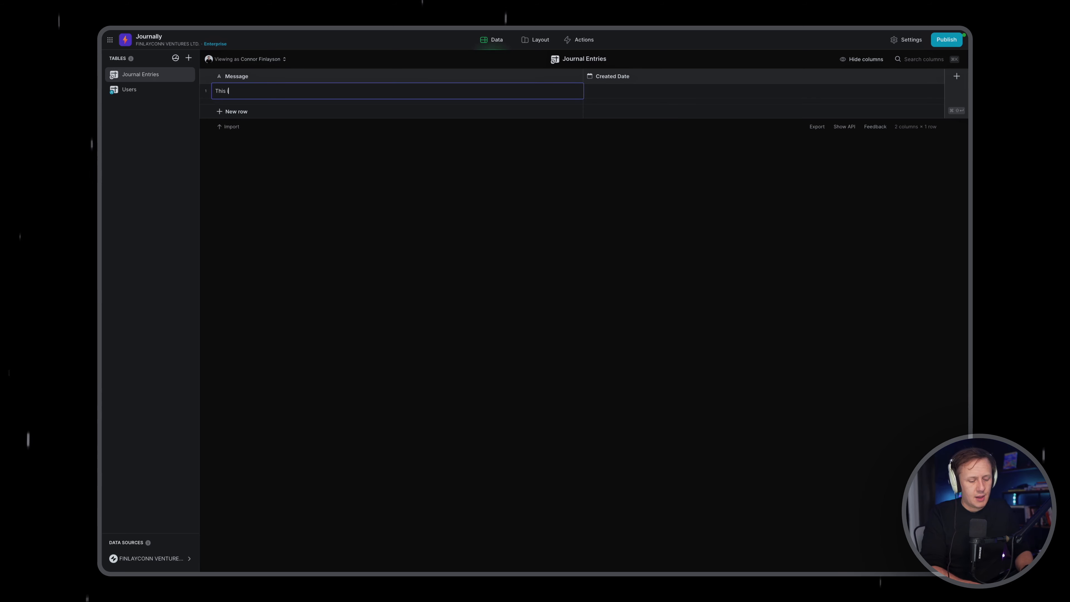
type("s a journal en")
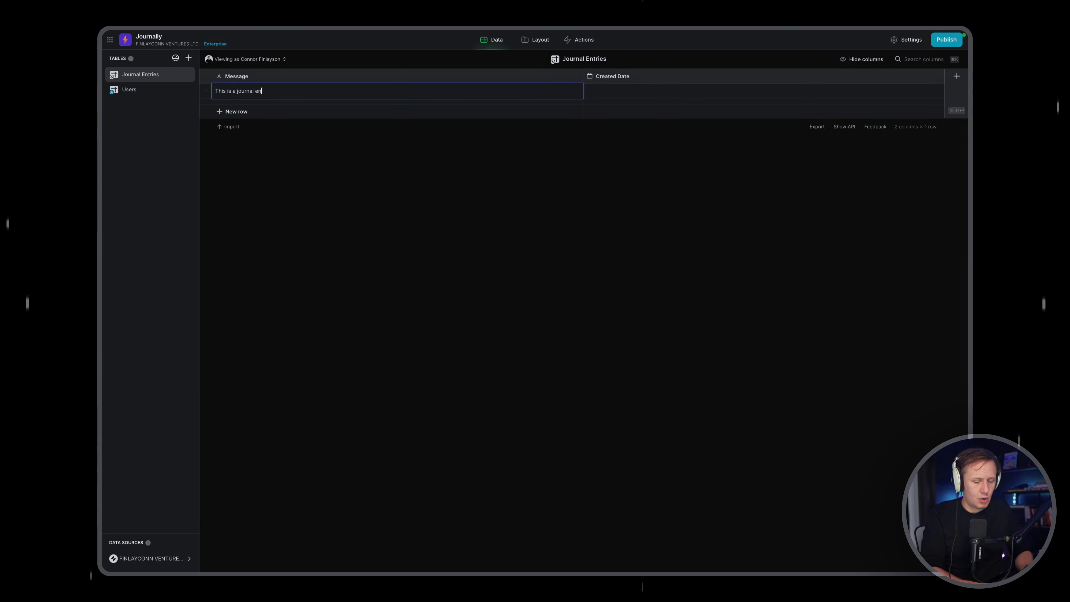
type("try")
key("Tab")
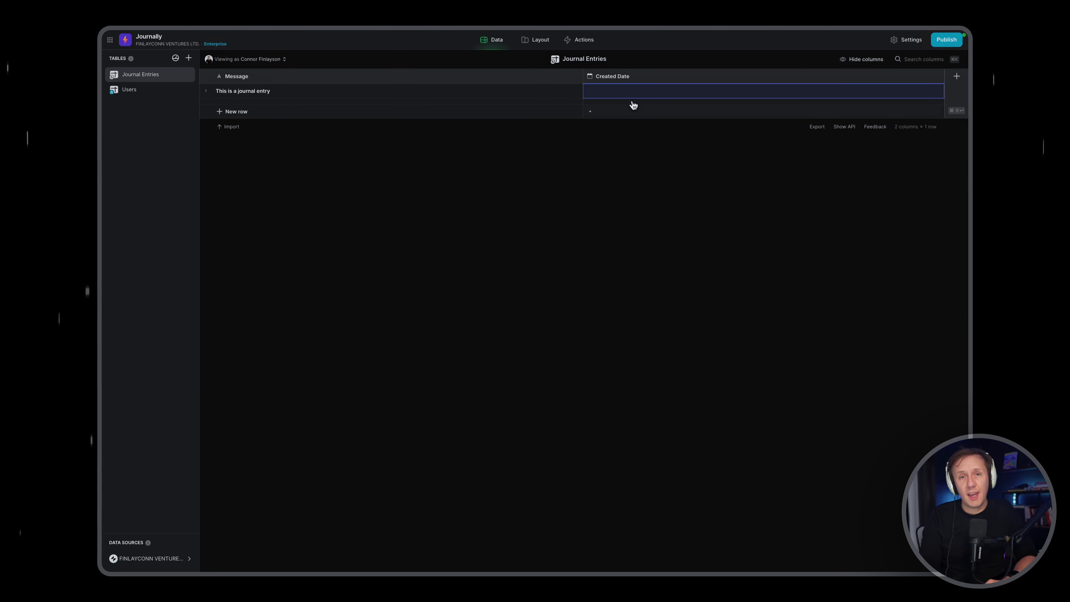
left_click(620, 98)
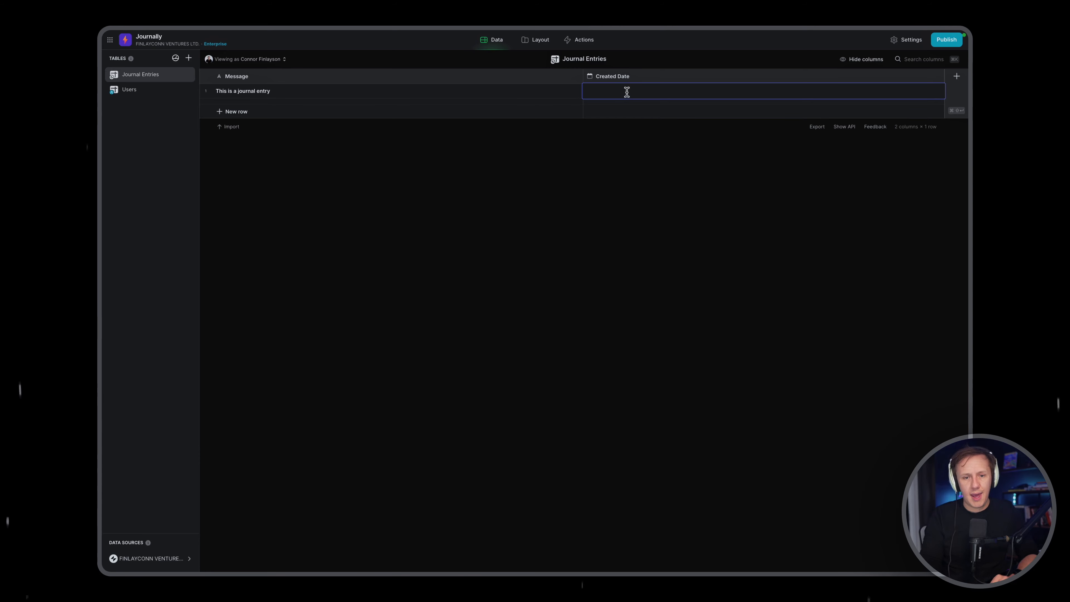
type("05/05/2024")
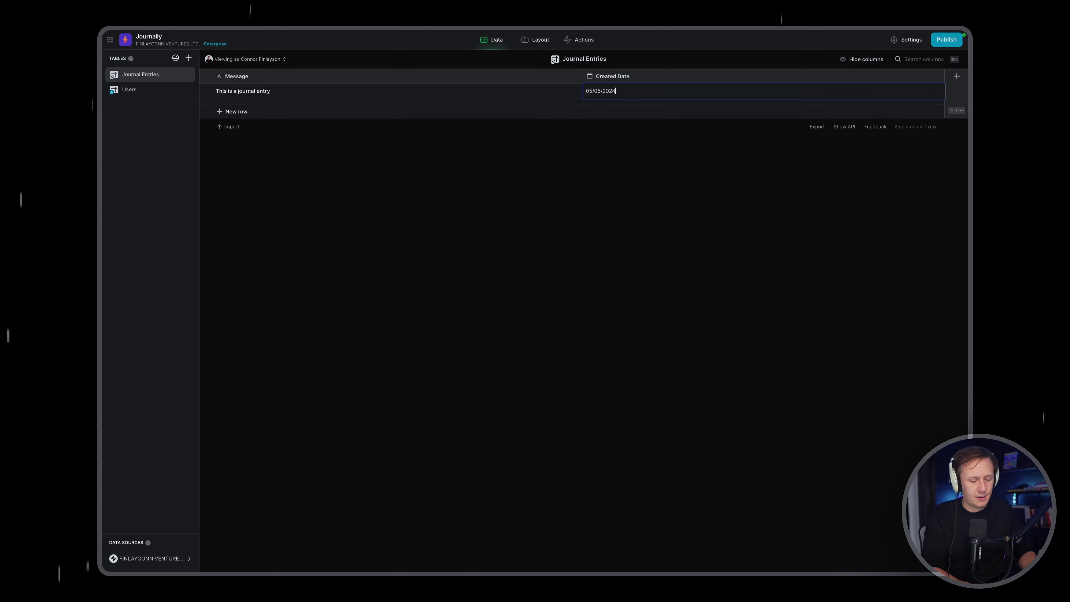
key("Return")
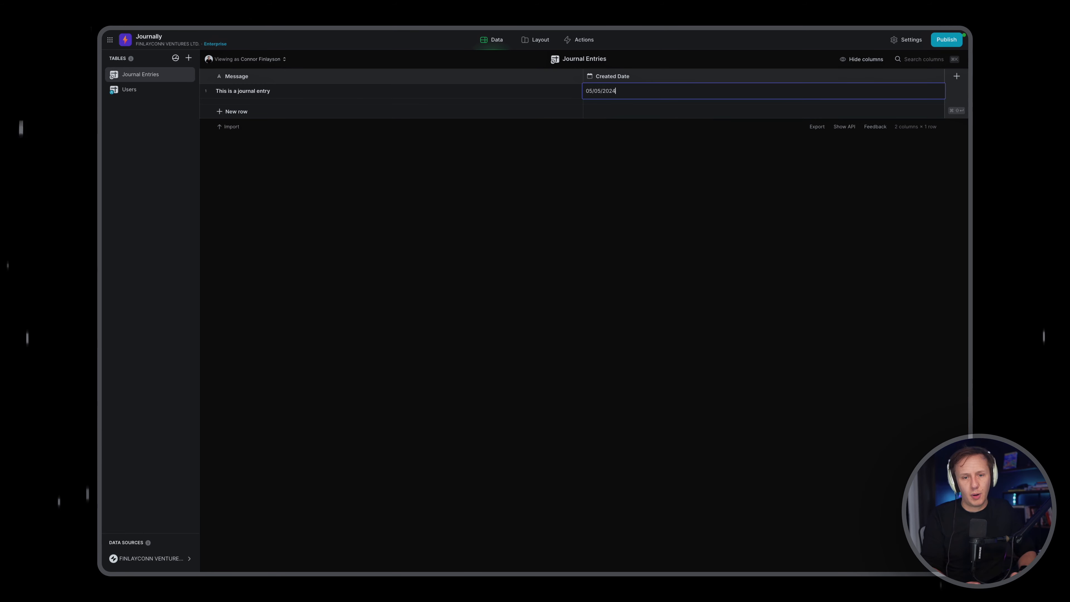
key("Return")
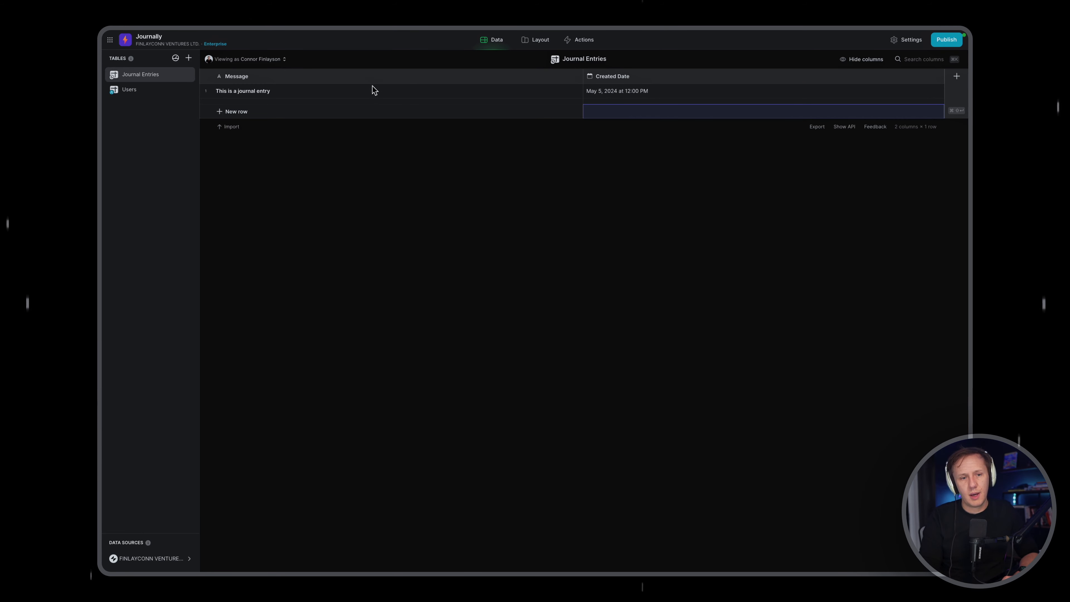
left_click(314, 92)
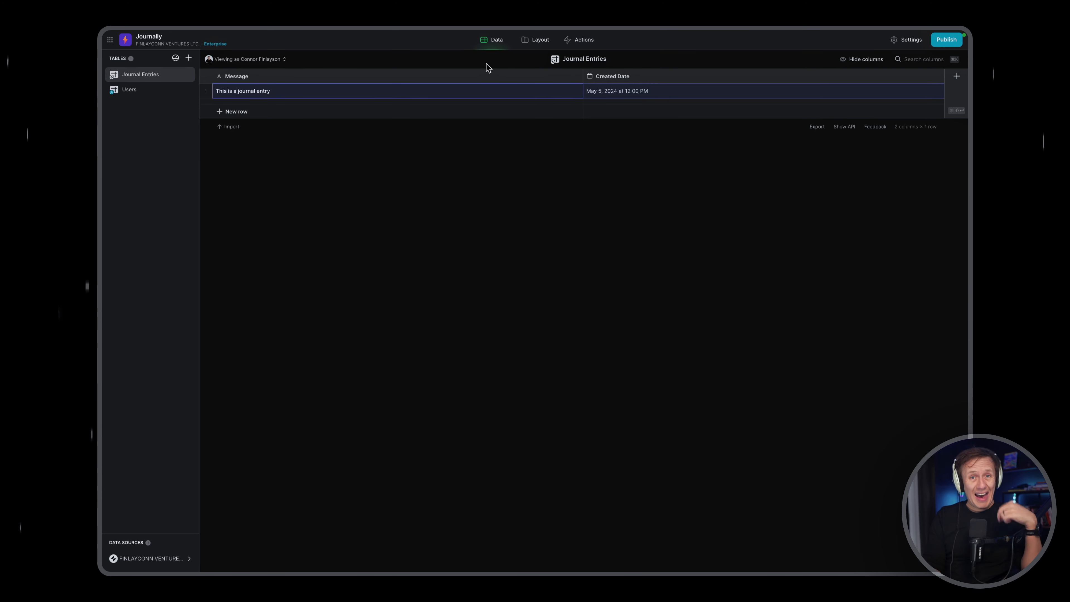
Step: Switch the Journally screen's layout preview to phone size and add a List collection component to it
left_click(535, 46)
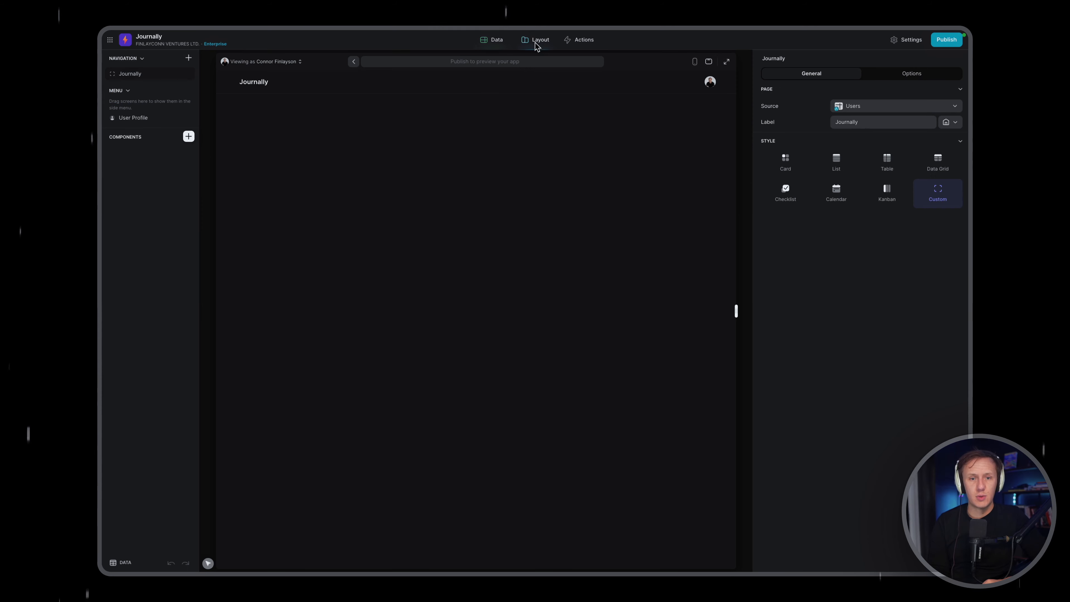
left_click(695, 61)
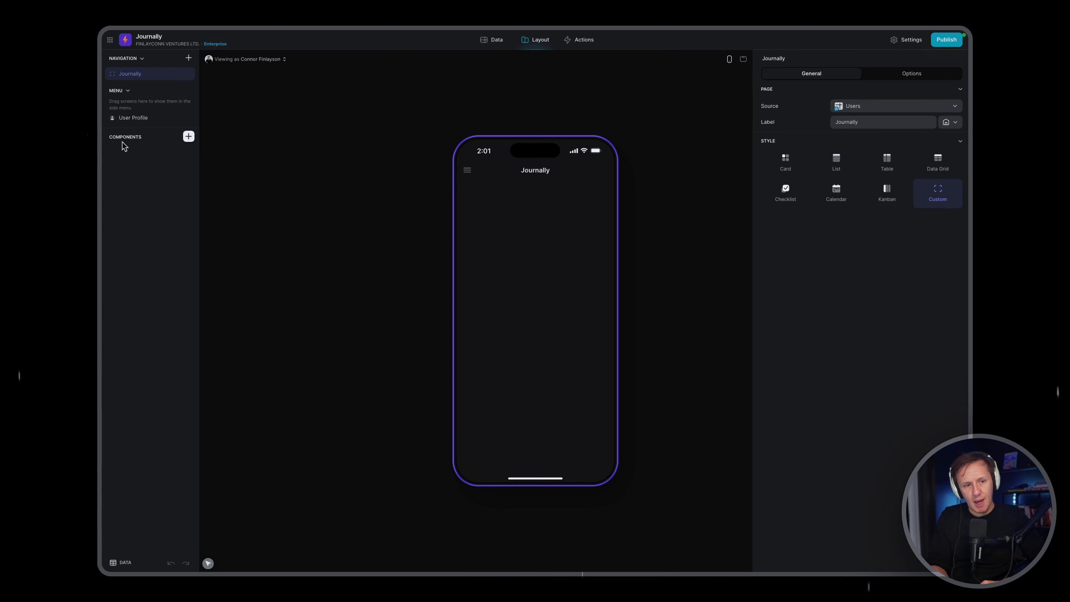
left_click(188, 138)
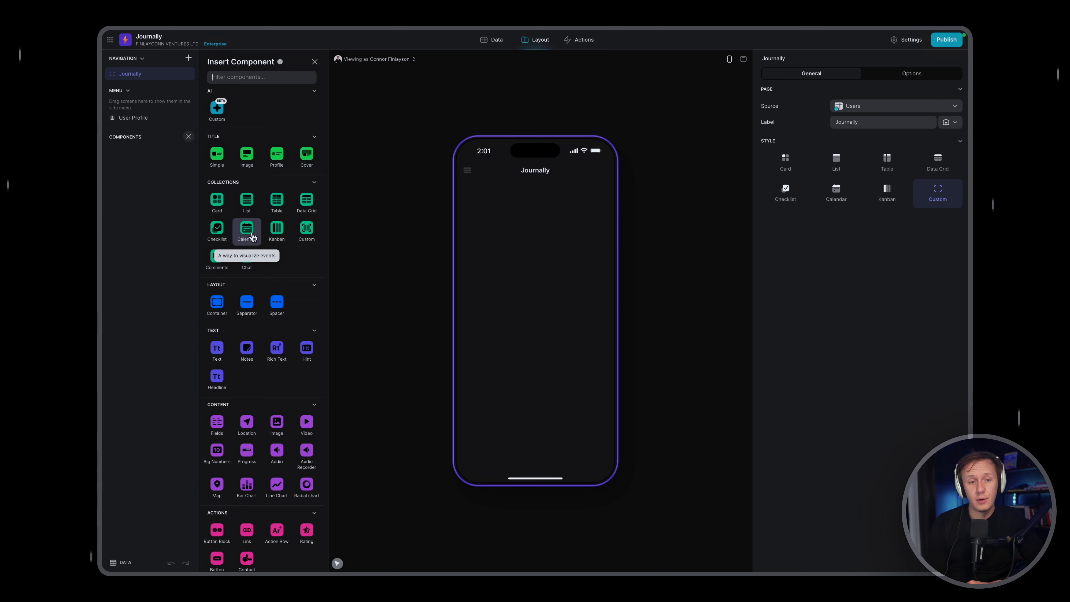
left_click(246, 209)
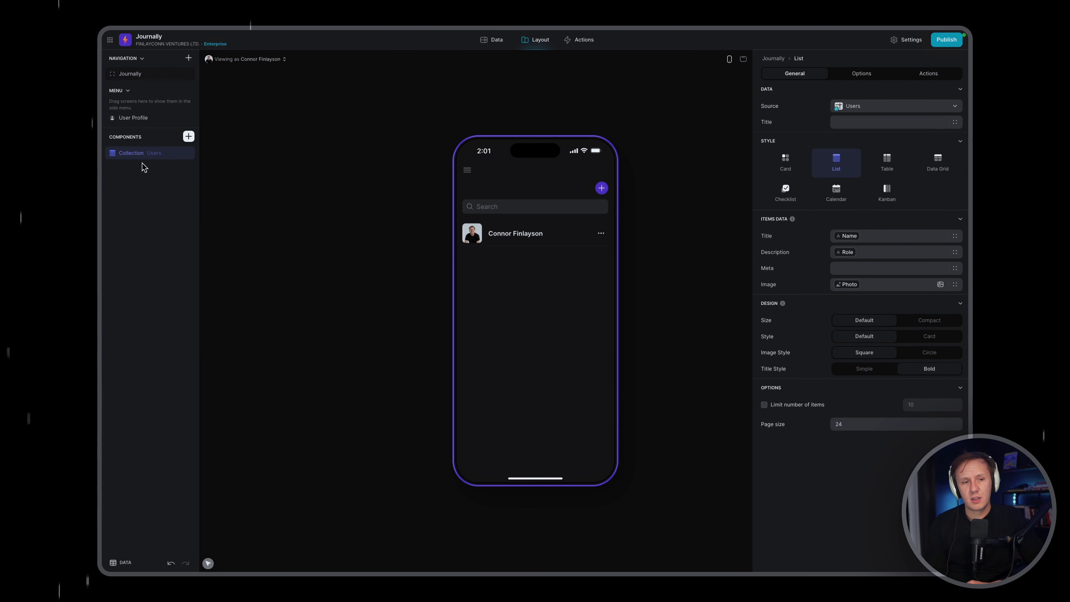
Step: Review the Users table and set the list component's data source to Journal Entries
left_click(493, 39)
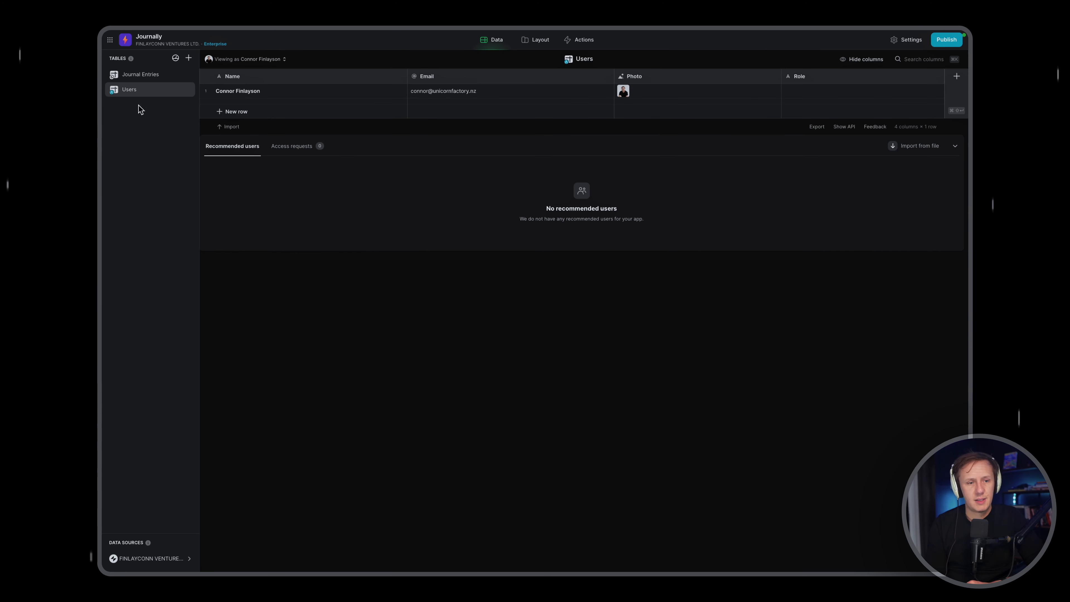
left_click(538, 40)
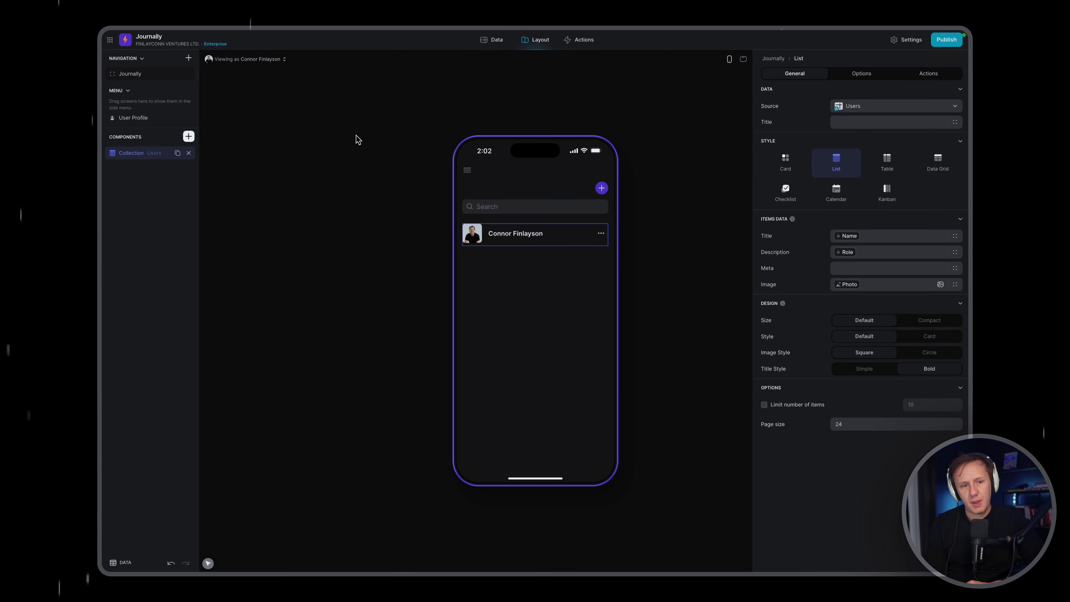
left_click(877, 111)
left_click(877, 111)
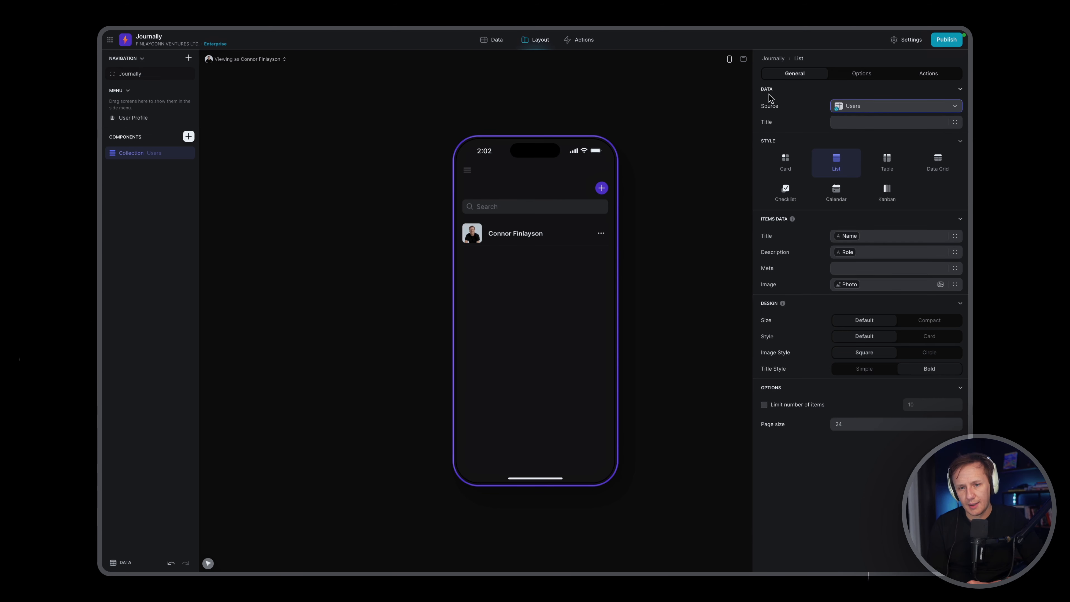
left_click(885, 110)
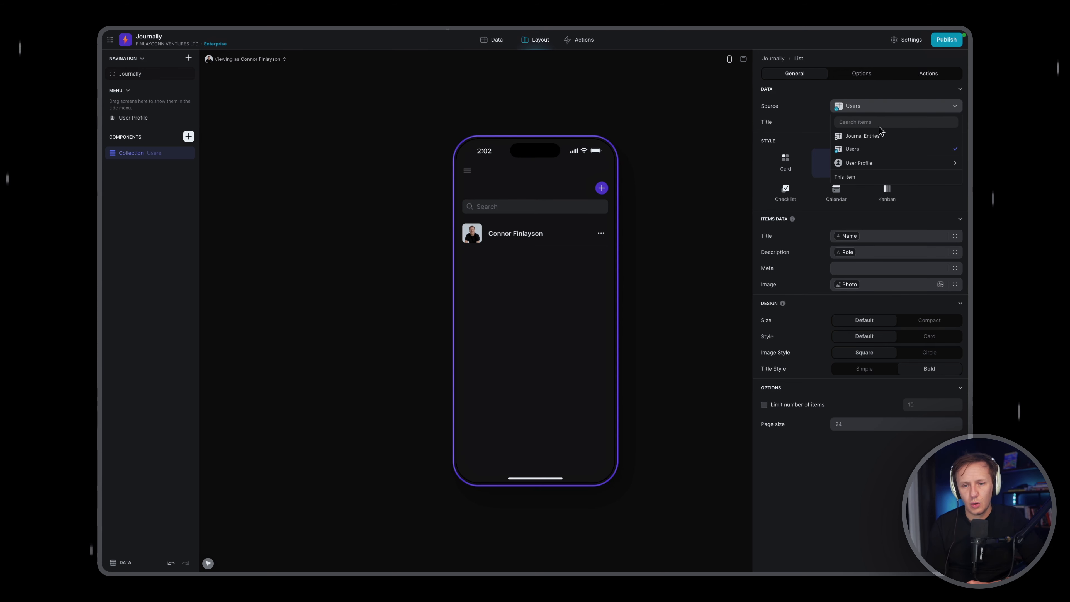
left_click(874, 136)
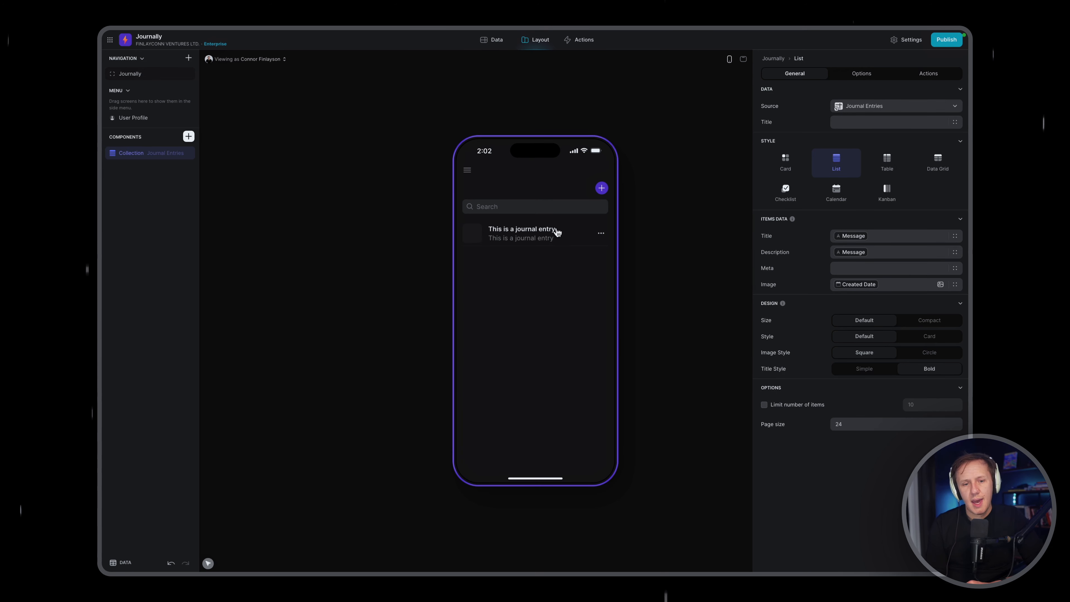
Step: Review the Journal Entries table's data and clear the Description binding of the list's items
left_click(497, 42)
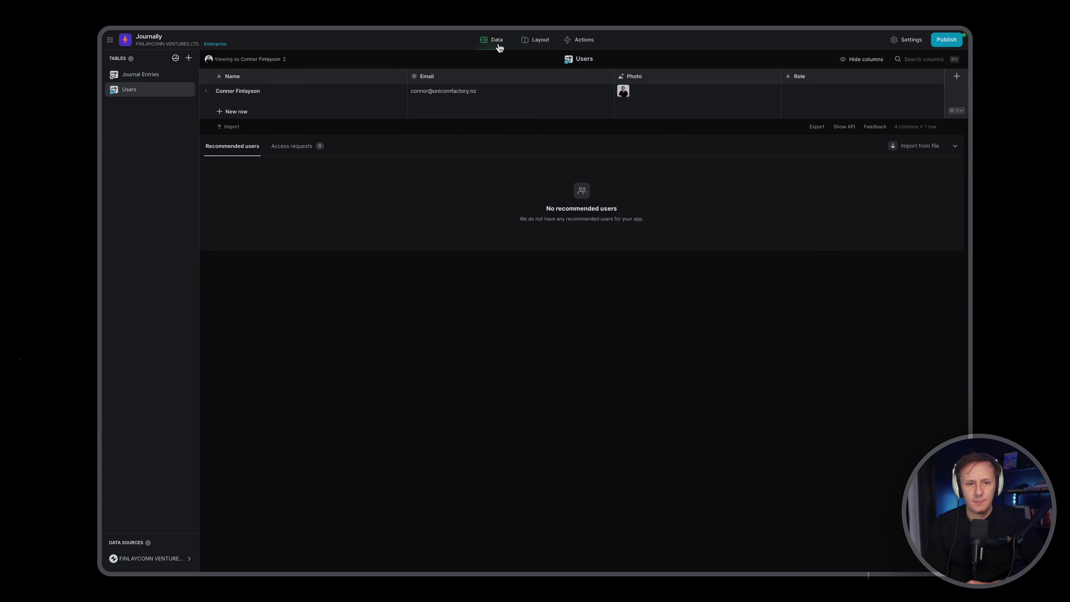
left_click(135, 79)
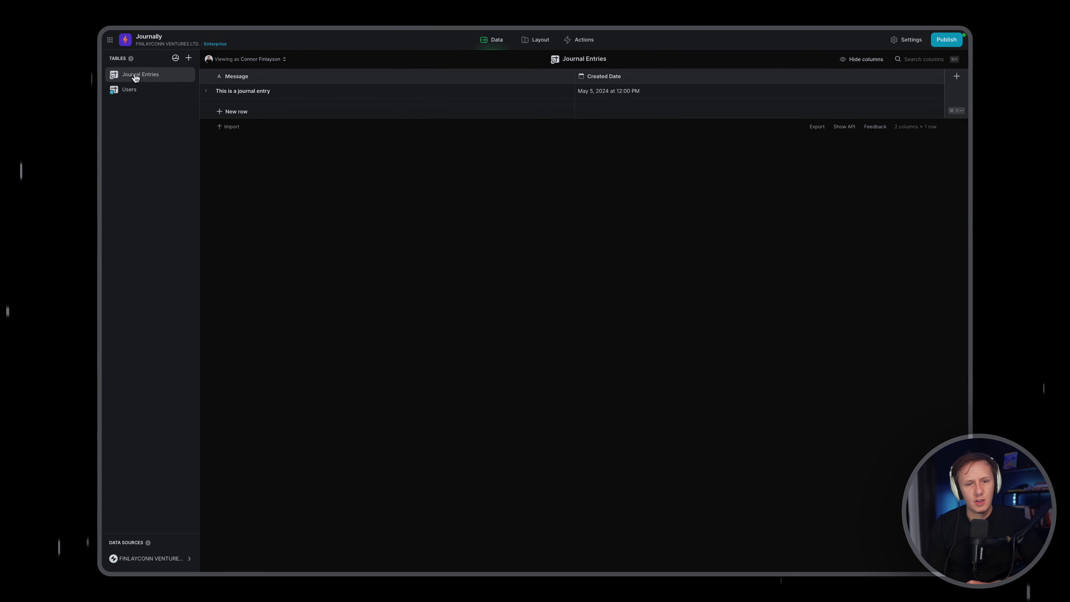
left_click(533, 48)
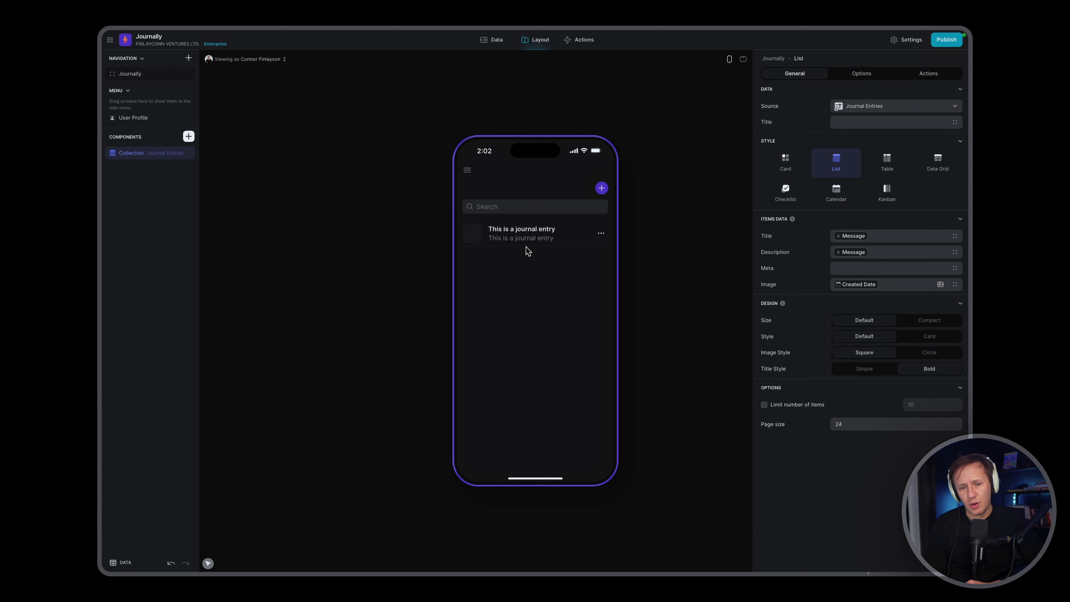
left_click(904, 253)
key("BackSpace")
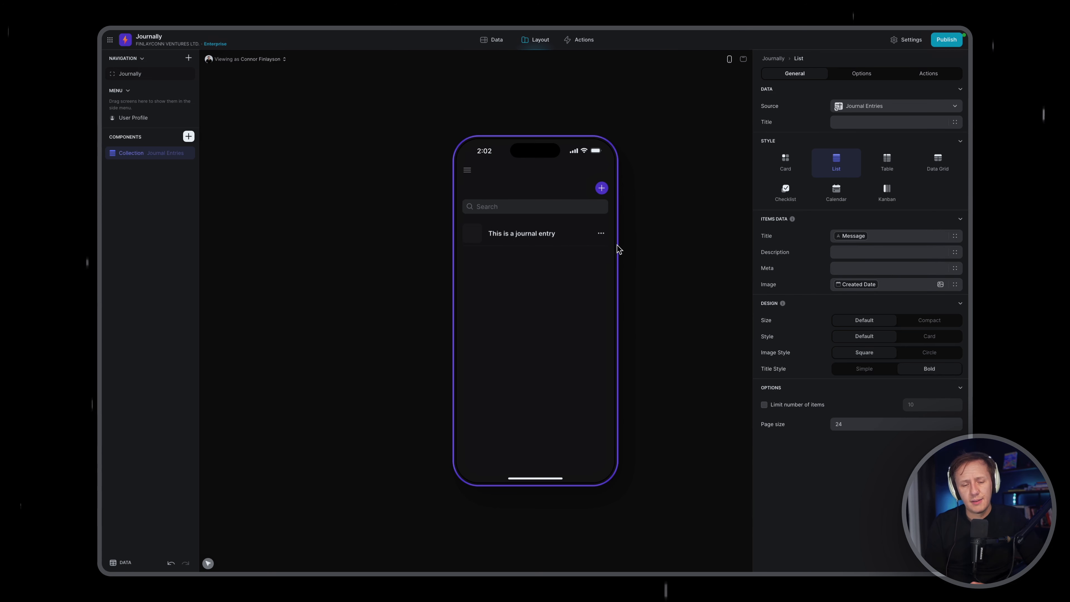
Step: Bind the list items' Meta to the Created Date column and clear their Image binding
left_click(880, 269)
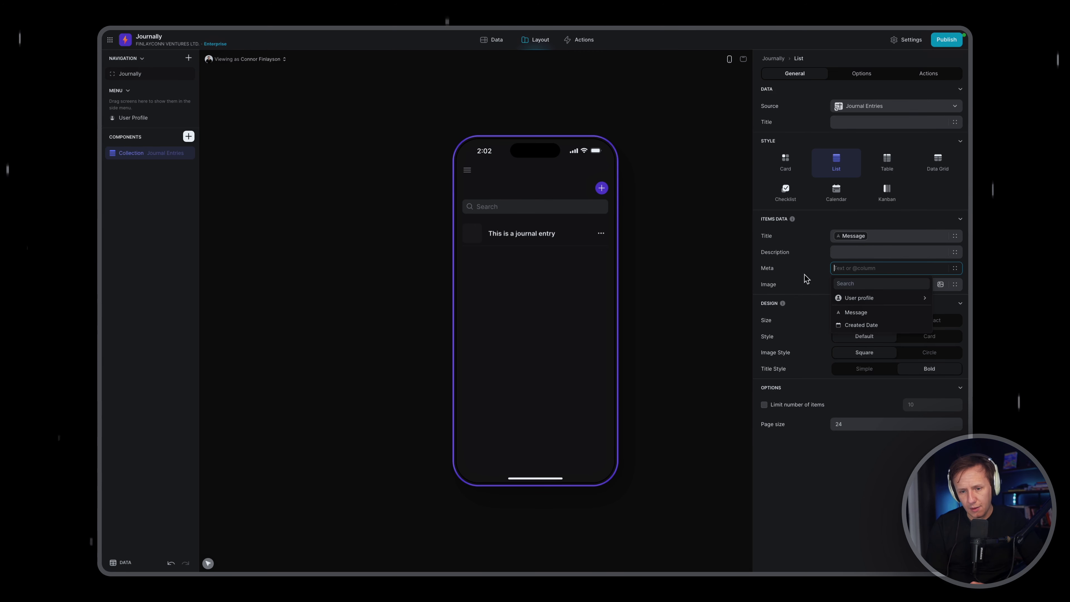
left_click(853, 331)
left_click(858, 333)
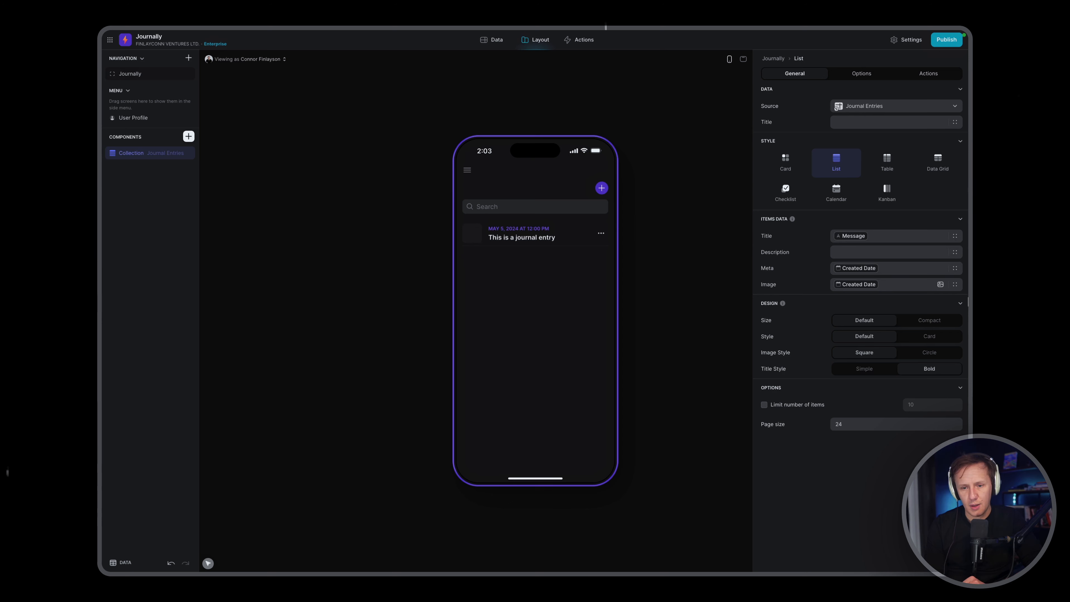
left_click(905, 285)
key("BackSpace")
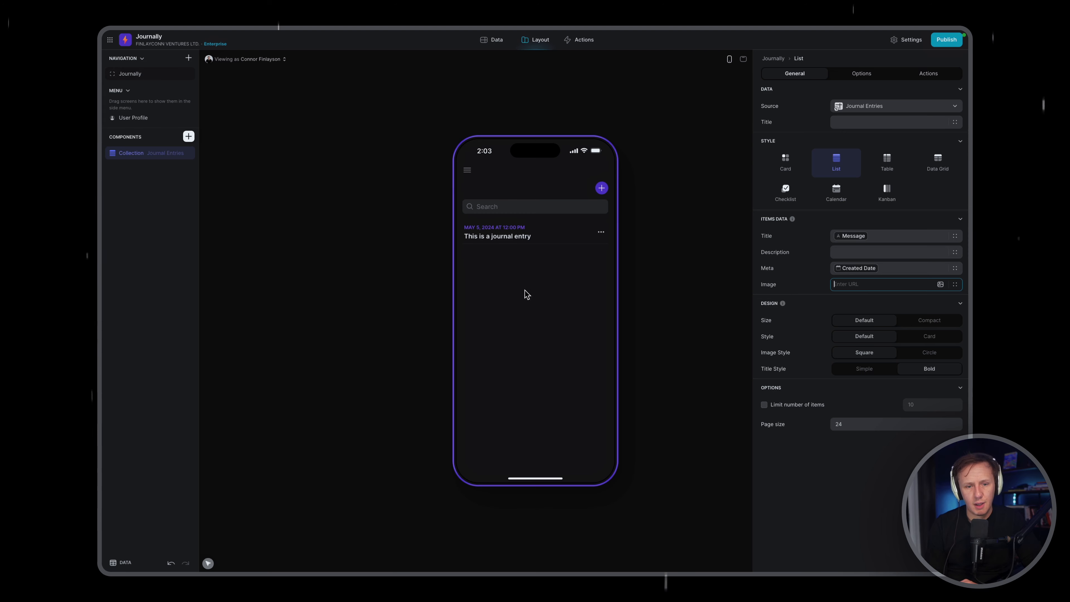
left_click(531, 277)
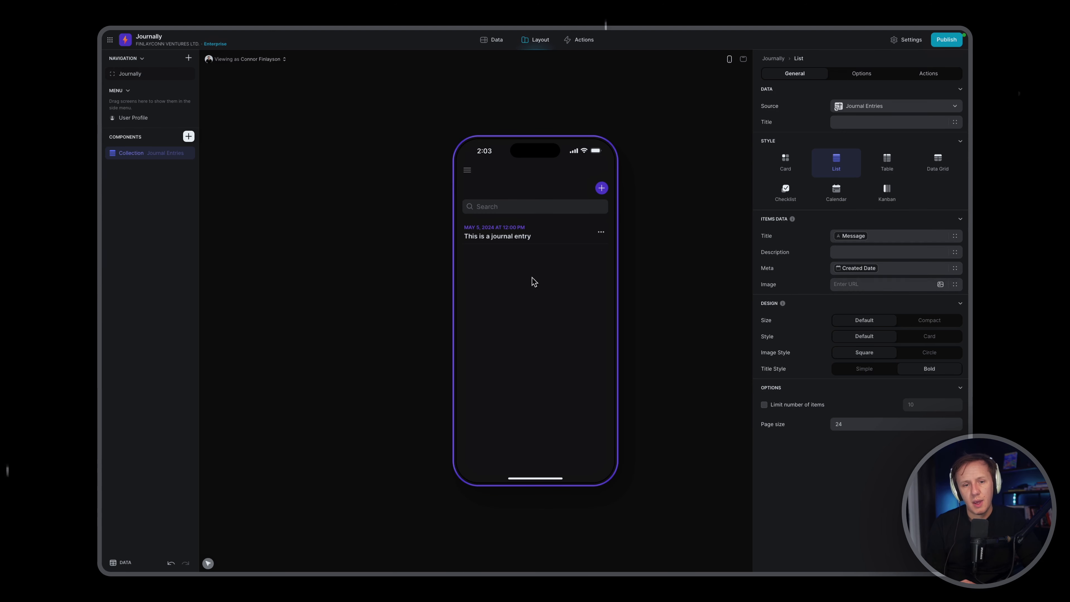
Step: Add a second Journal Entries row with the message "This is the second one" and created date 06/05/2025, and check it in the layout preview
left_click(494, 40)
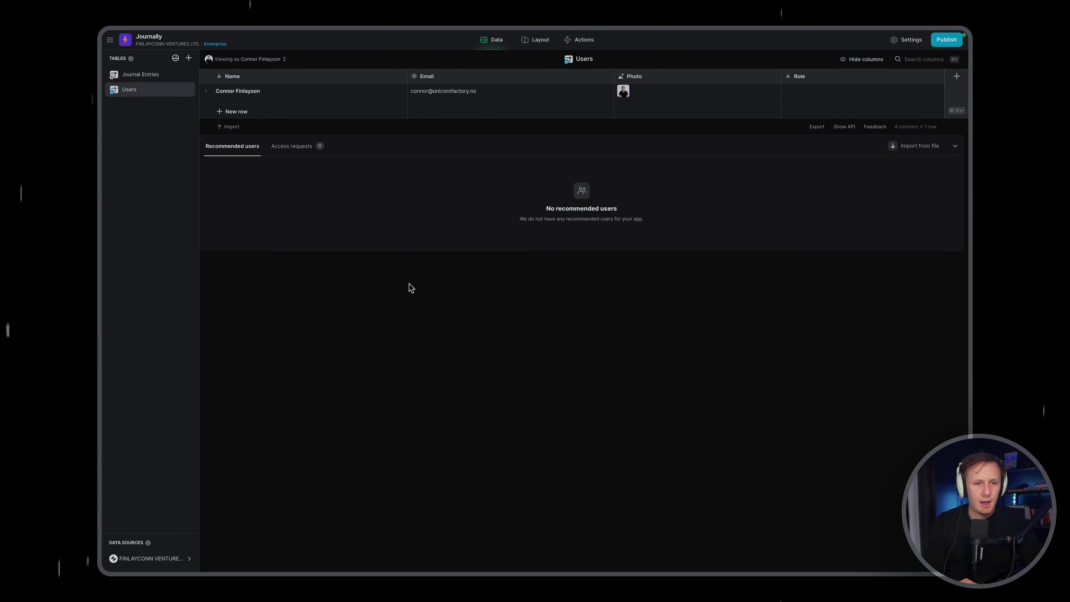
left_click(156, 75)
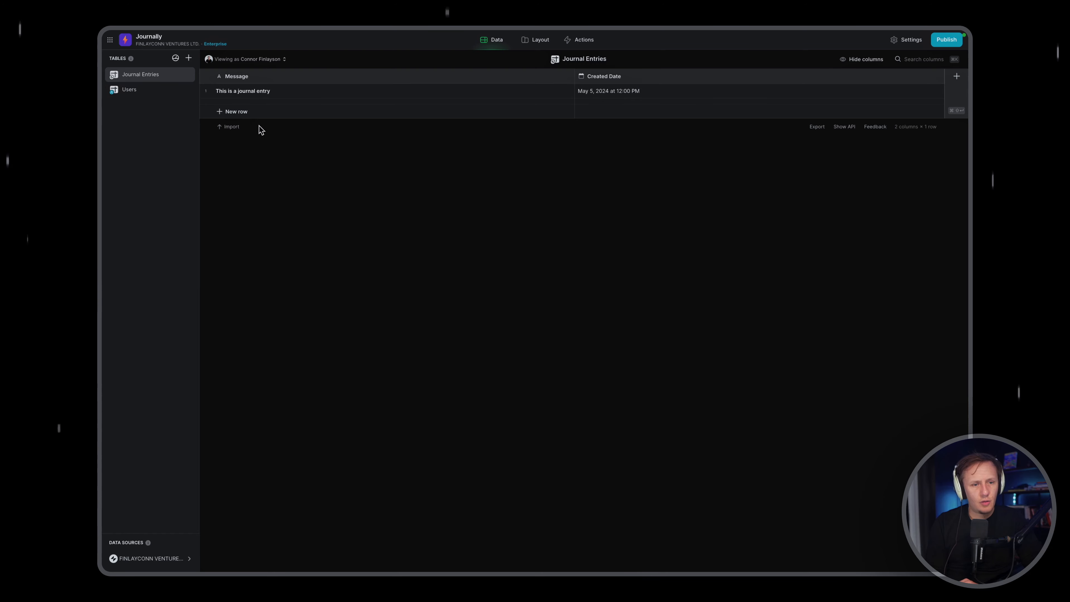
left_click(247, 112)
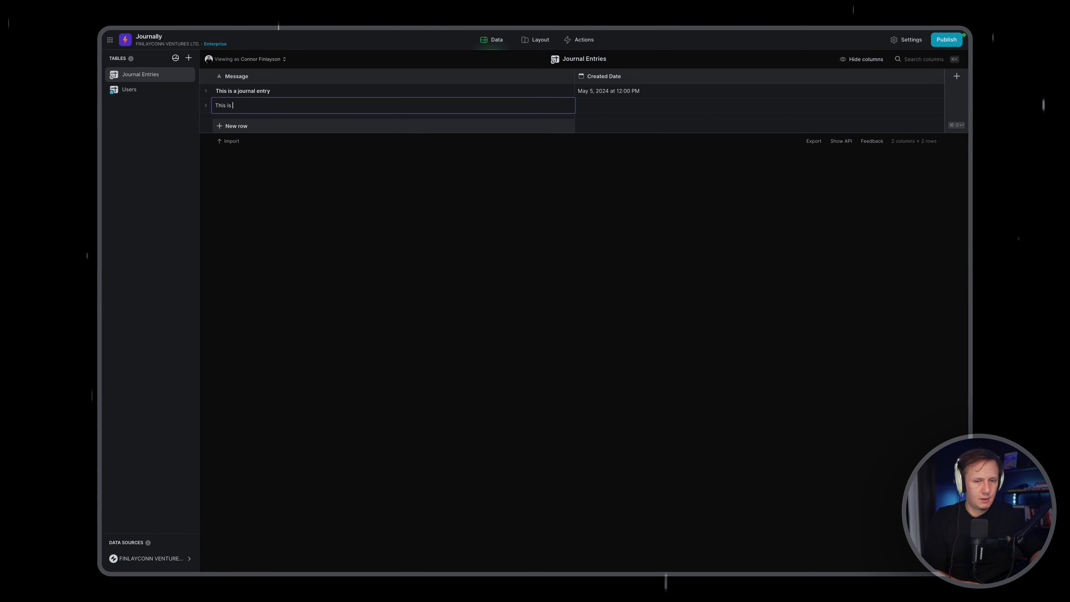
type("This is the second one")
key("Tab")
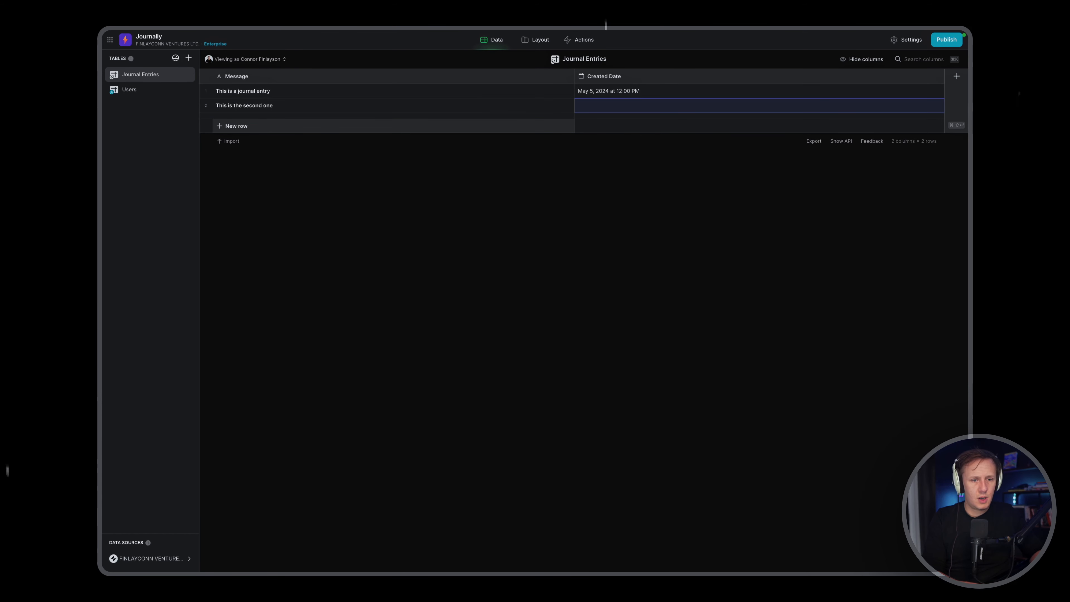
type("06/")
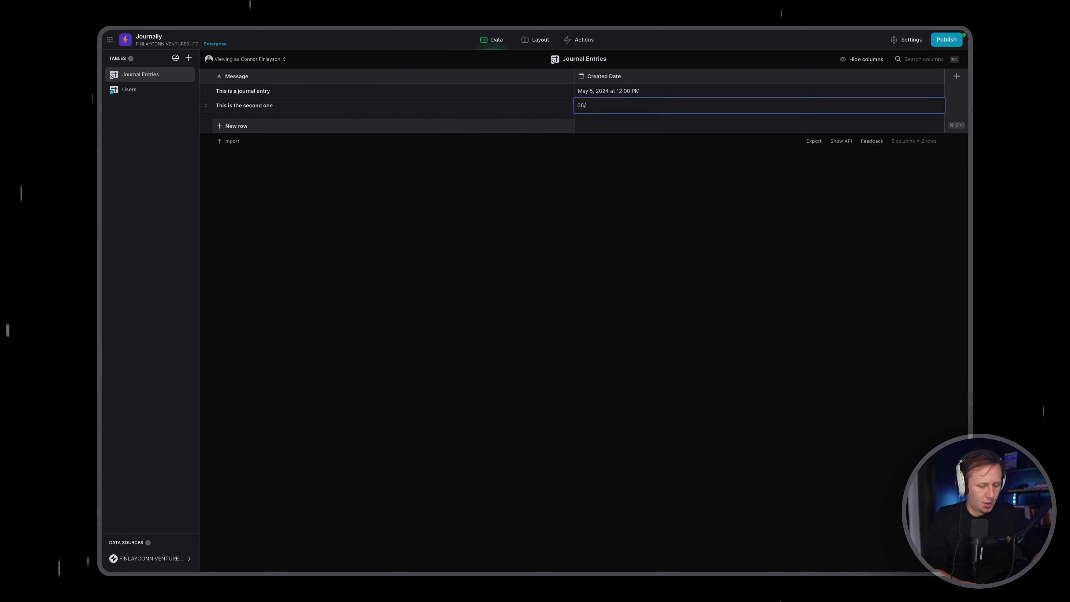
type("05/2025")
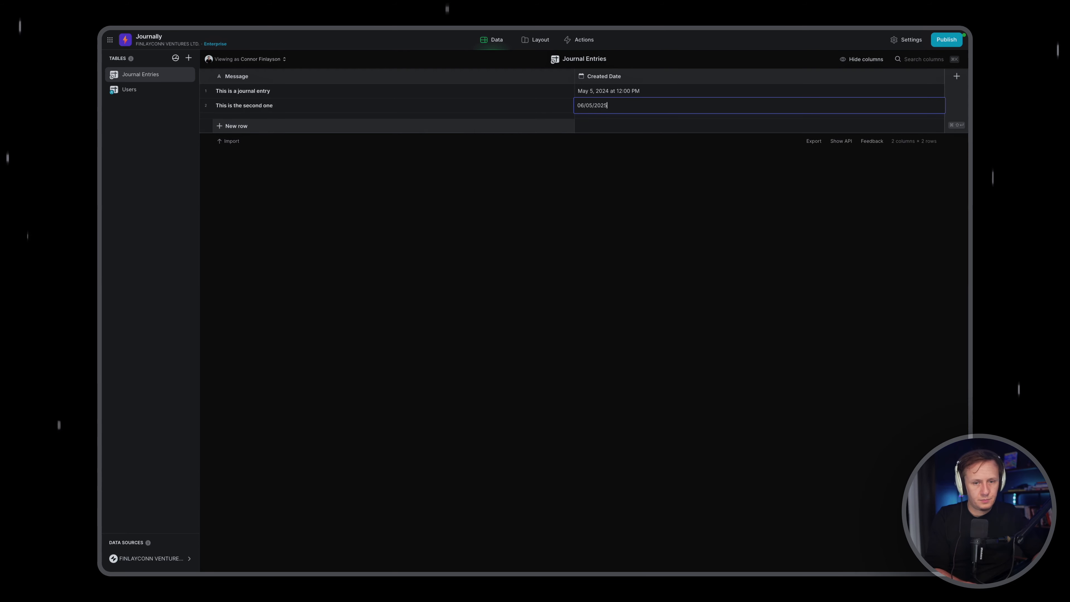
key("Return")
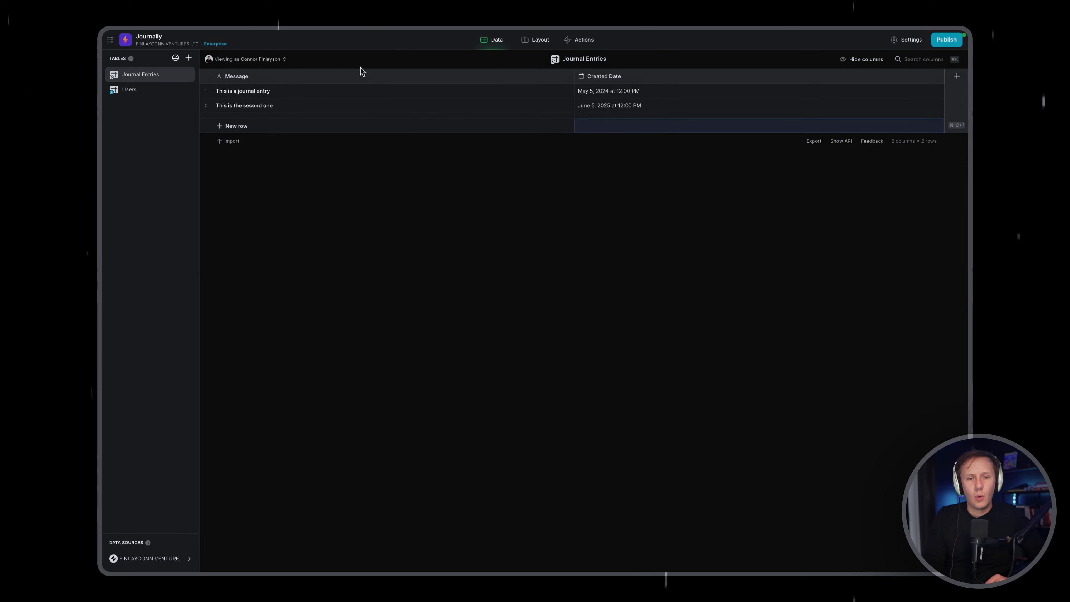
left_click(535, 39)
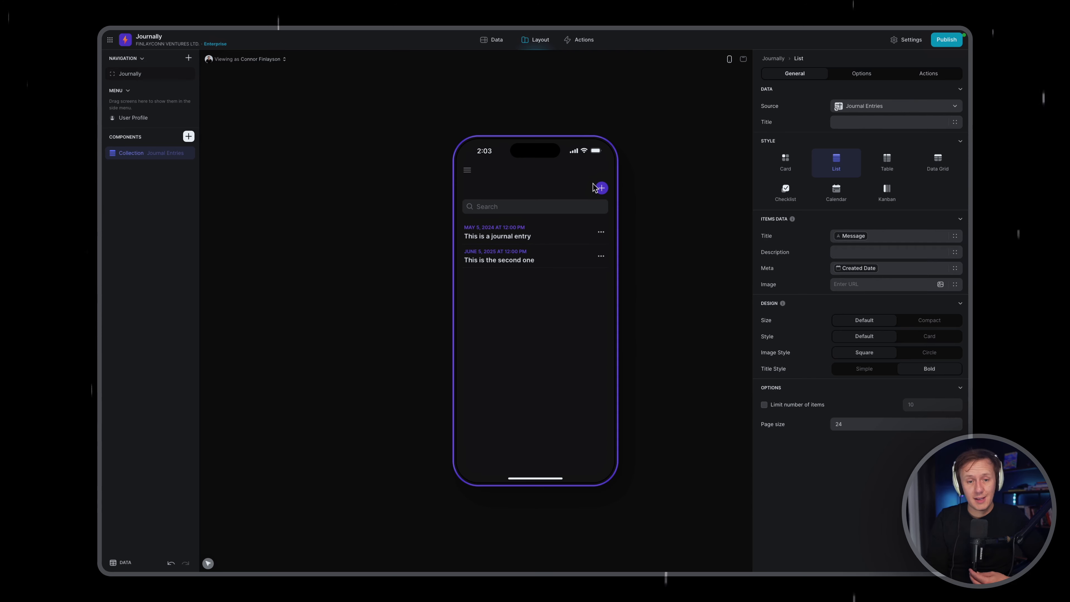
left_click(493, 39)
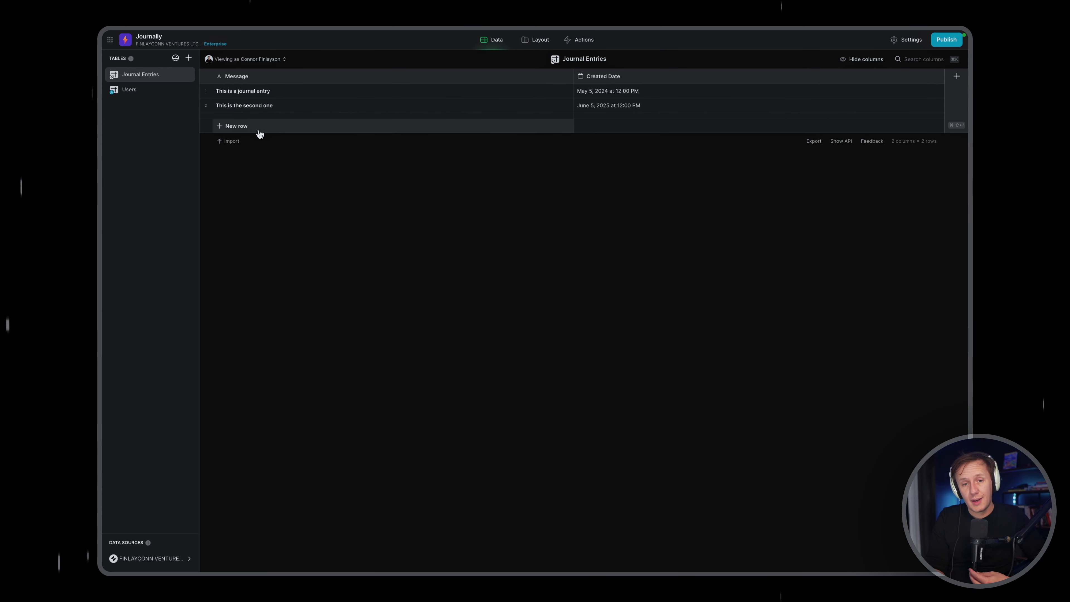
left_click(533, 45)
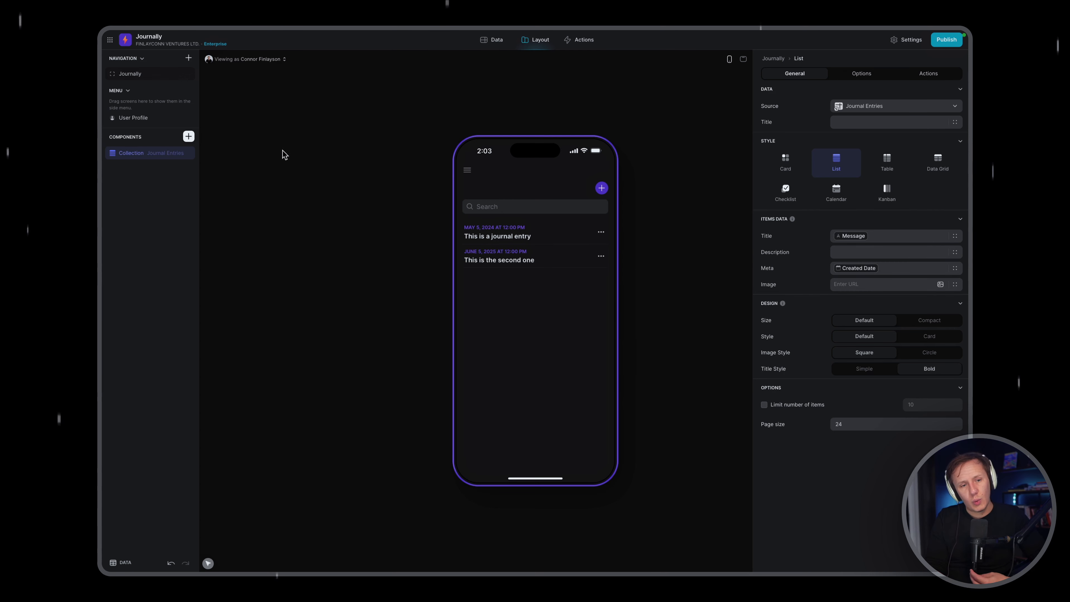
Step: Review the Journal Entries list's actions and switch the permission to add items off and back on
left_click(932, 74)
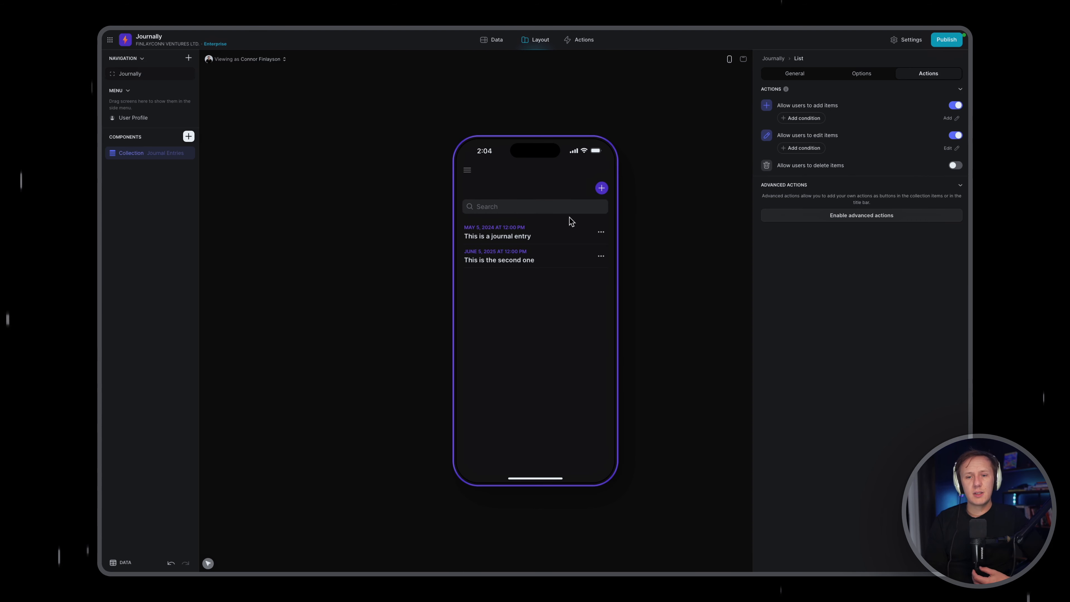
left_click(797, 72)
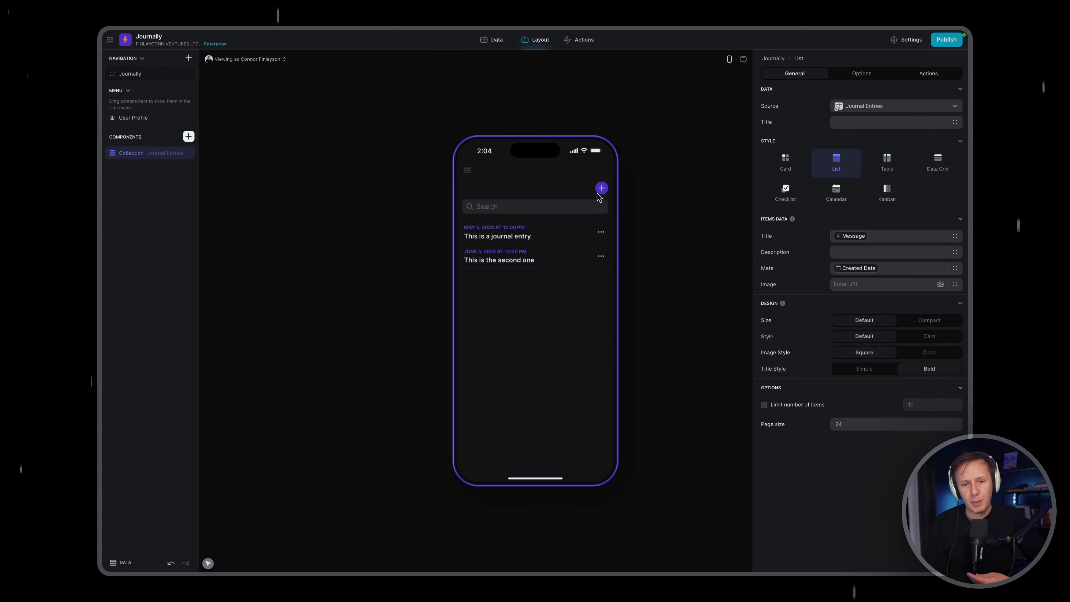
left_click(930, 74)
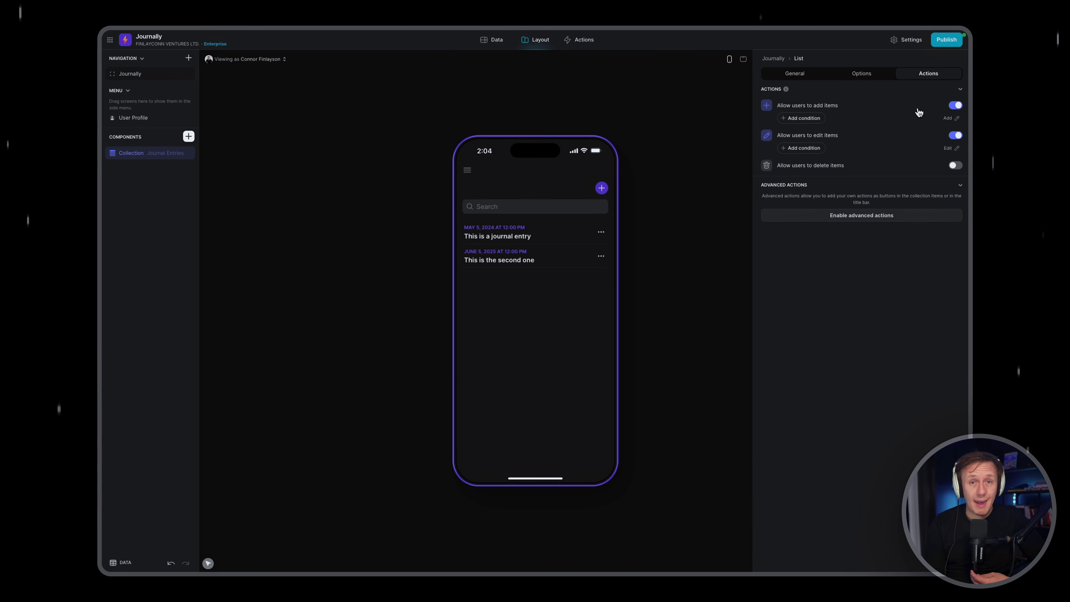
left_click(955, 105)
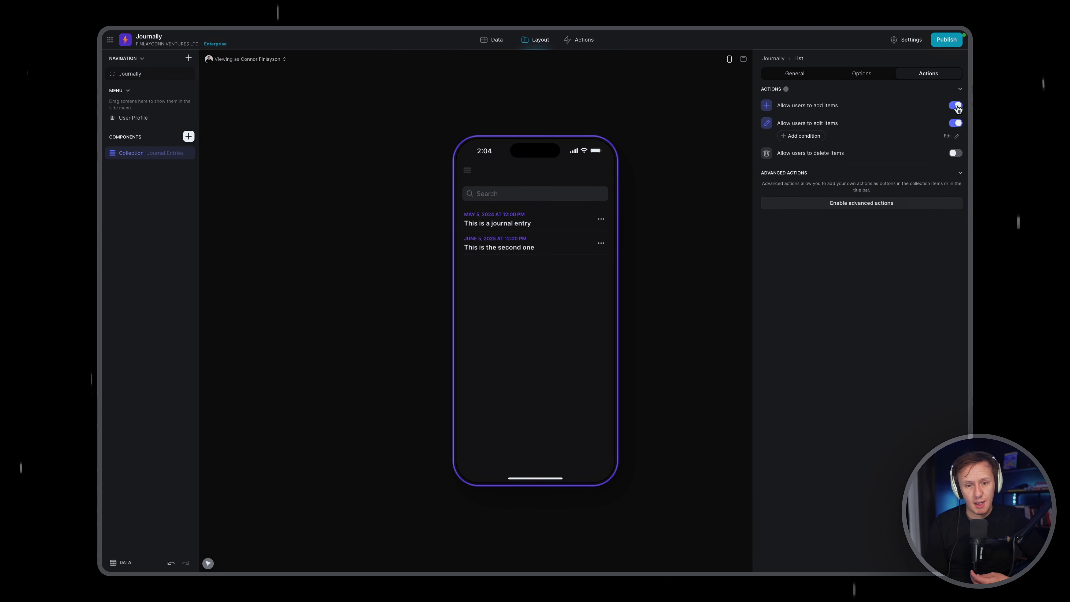
left_click(956, 106)
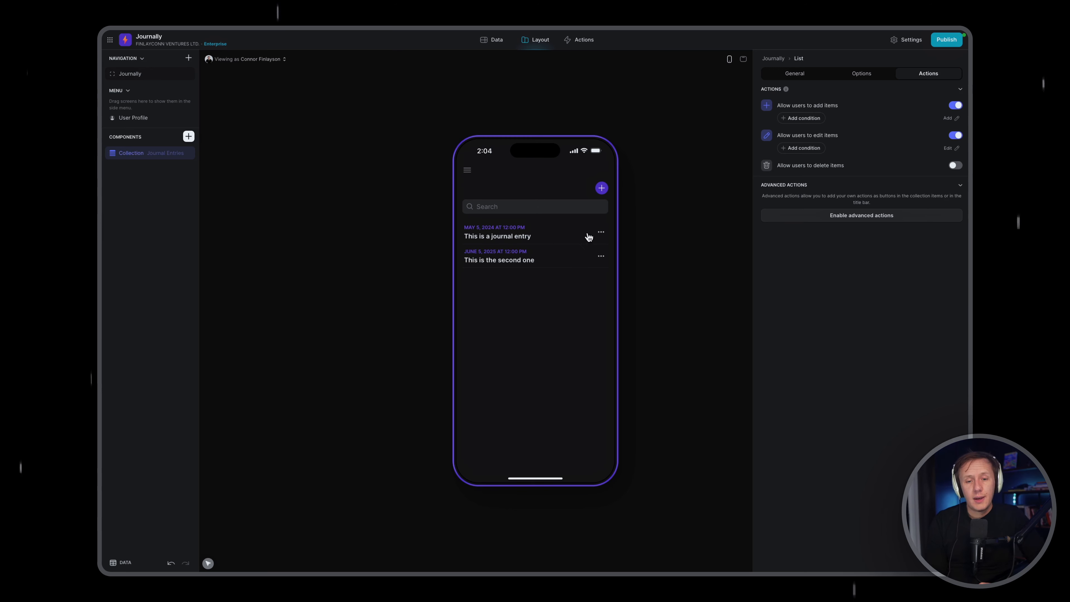
Step: Submit a new entry through the previewed app's add form with message "This is my third journal entry" and created date 11/13/2024, 2:04 PM
left_click(603, 192)
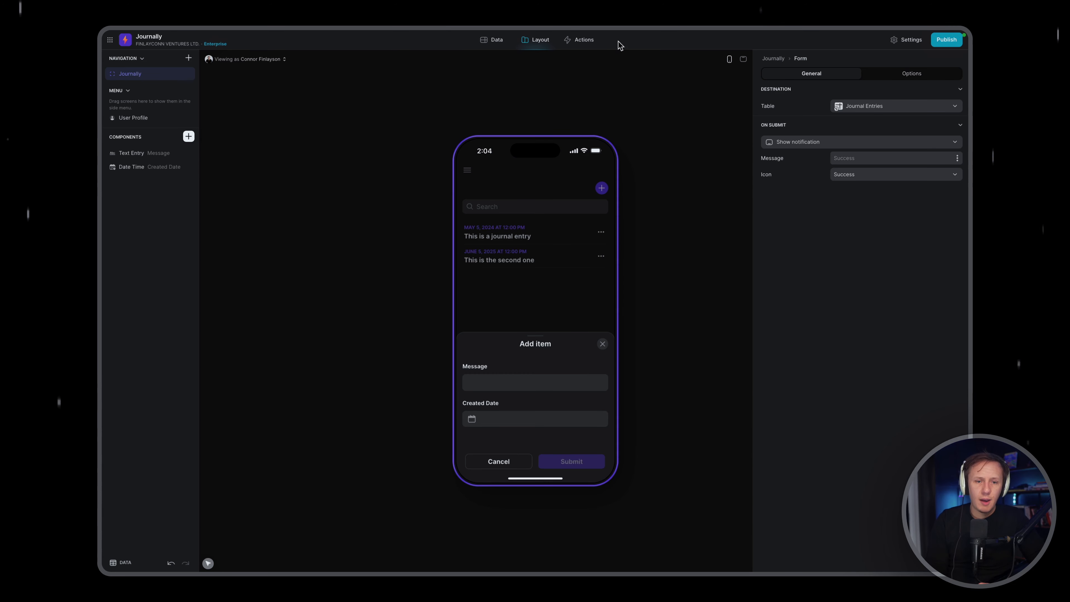
left_click(493, 39)
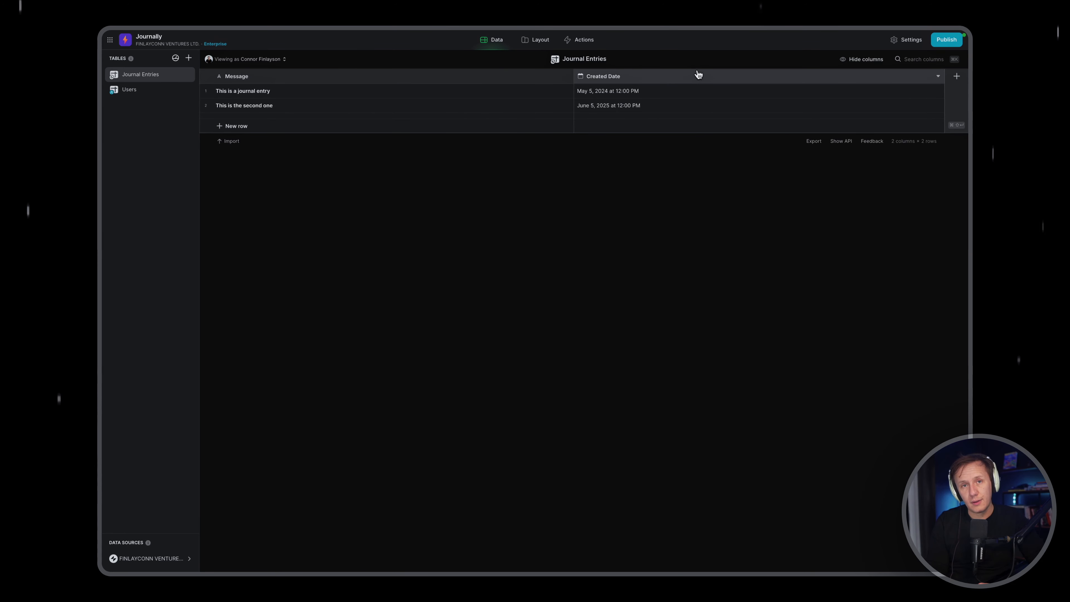
left_click(539, 39)
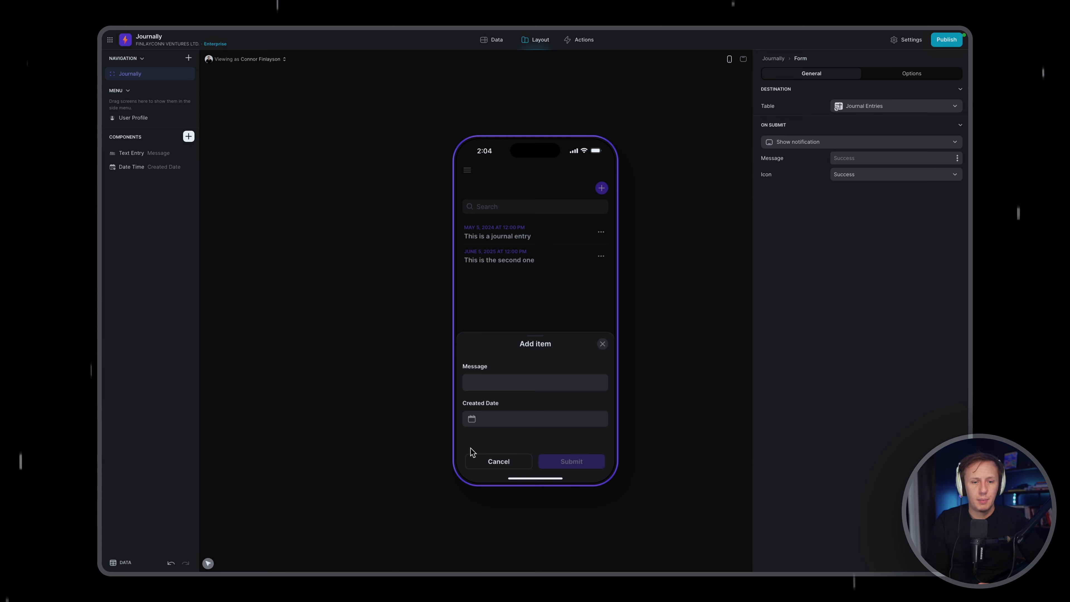
left_click(495, 379)
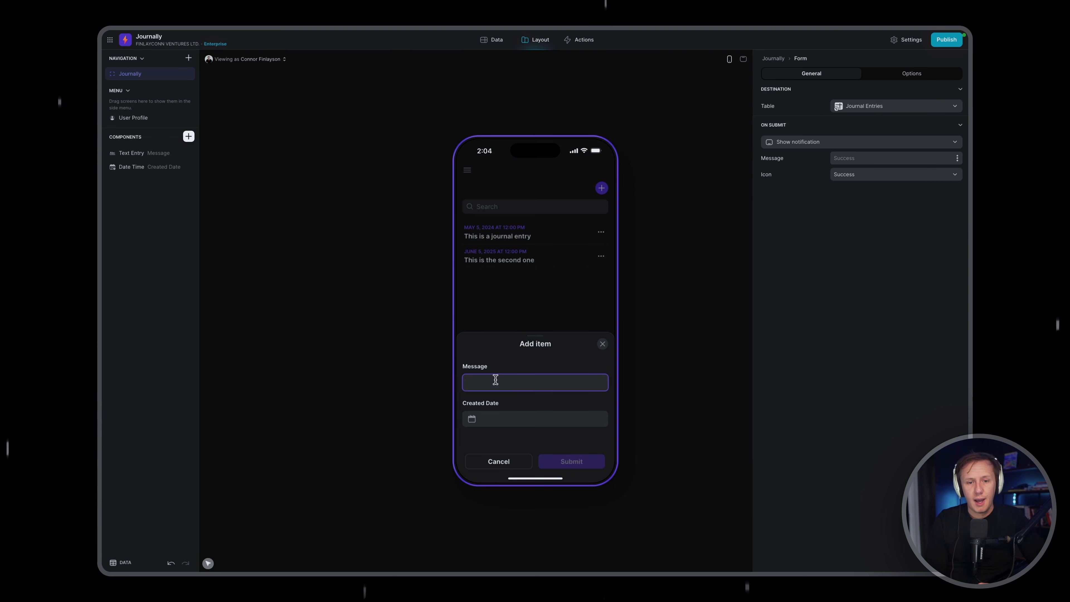
type("This is ")
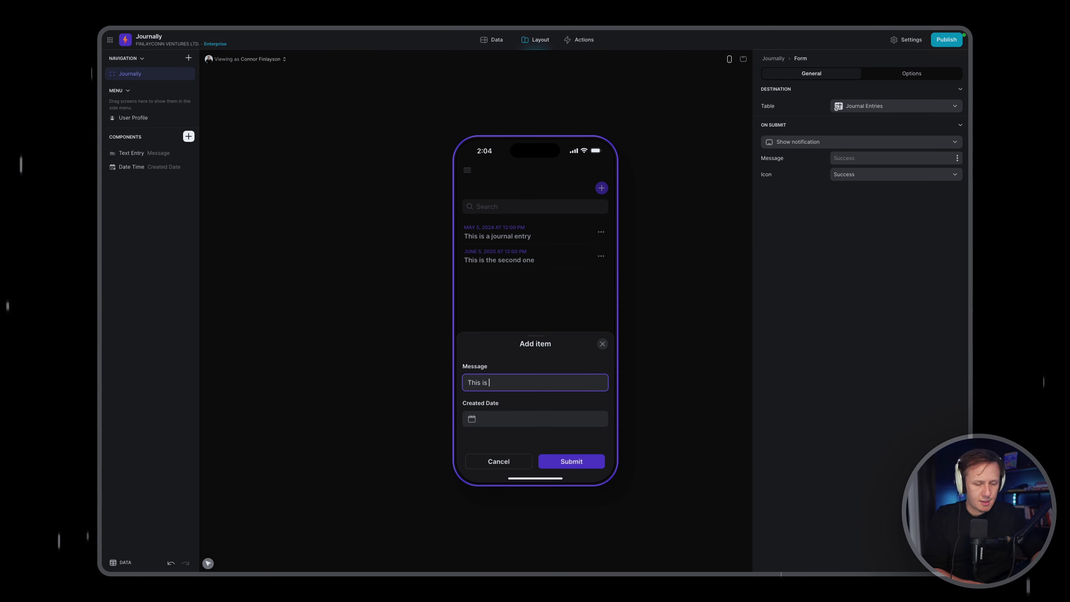
type("my third journal entry")
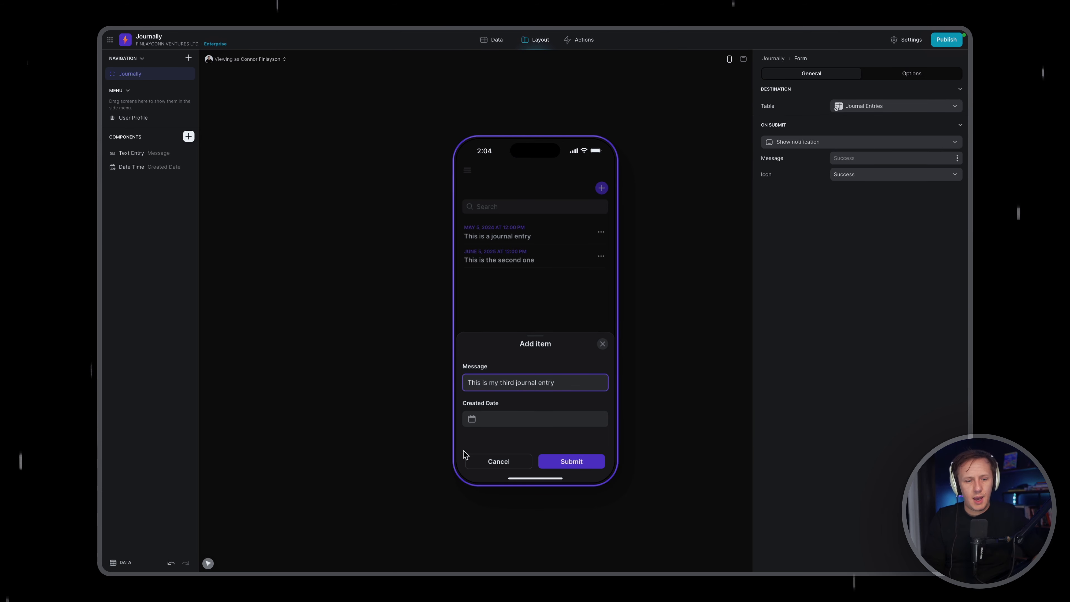
left_click(502, 428)
left_click(504, 405)
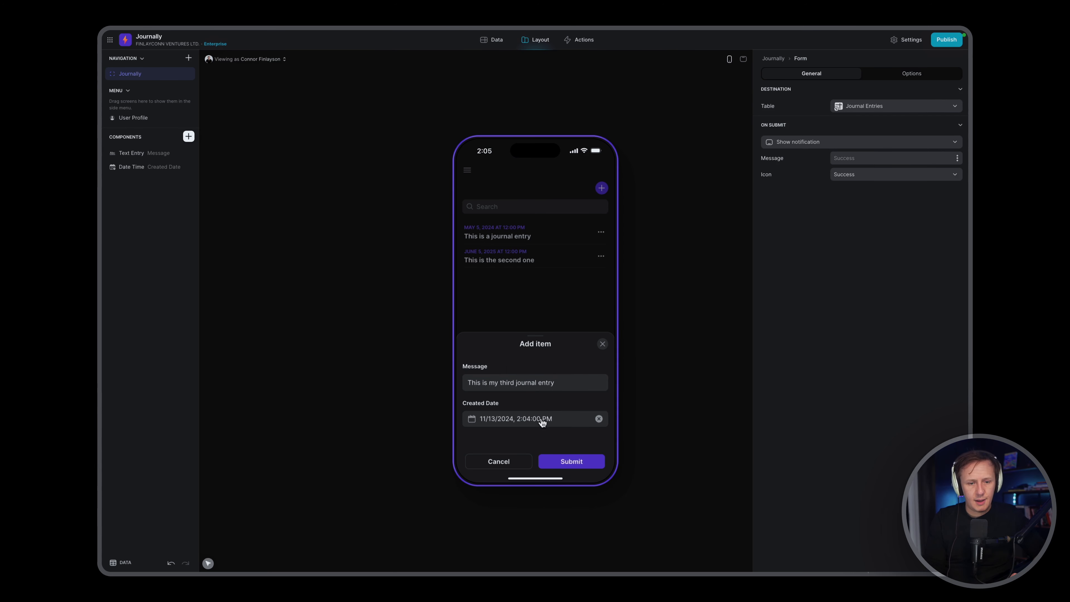
left_click(575, 469)
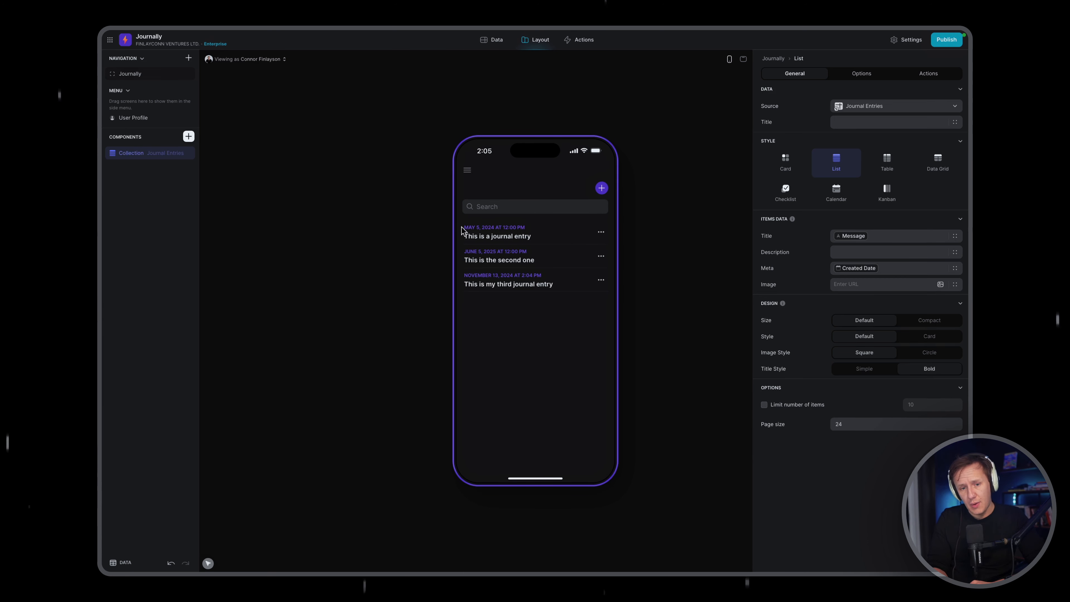
Step: Edit the first entry in the previewed list so its text reads "This is an edited journal entry", and submit it
left_click(601, 233)
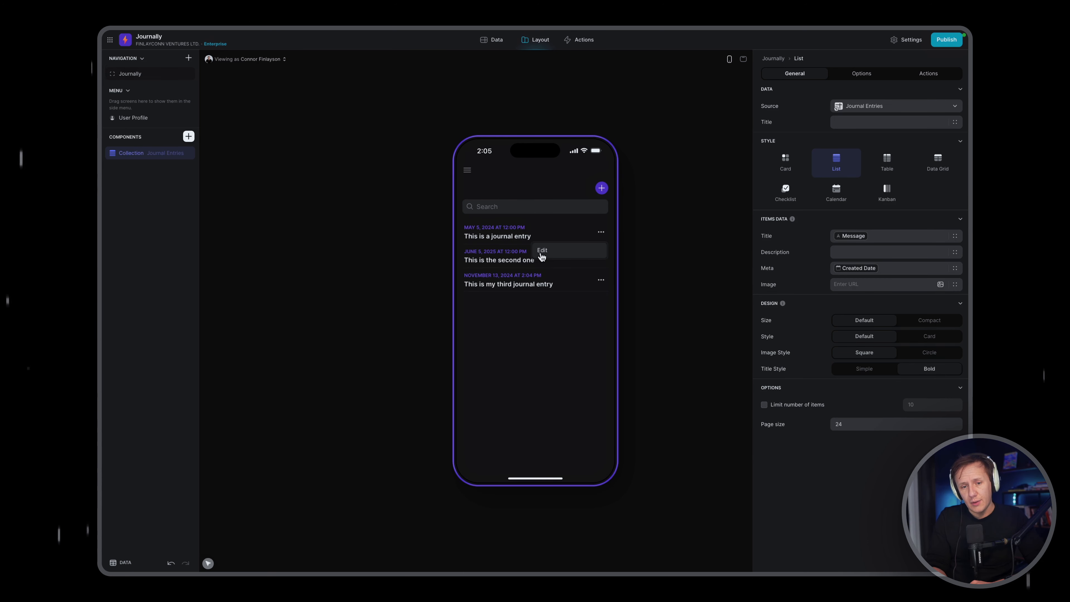
left_click(541, 253)
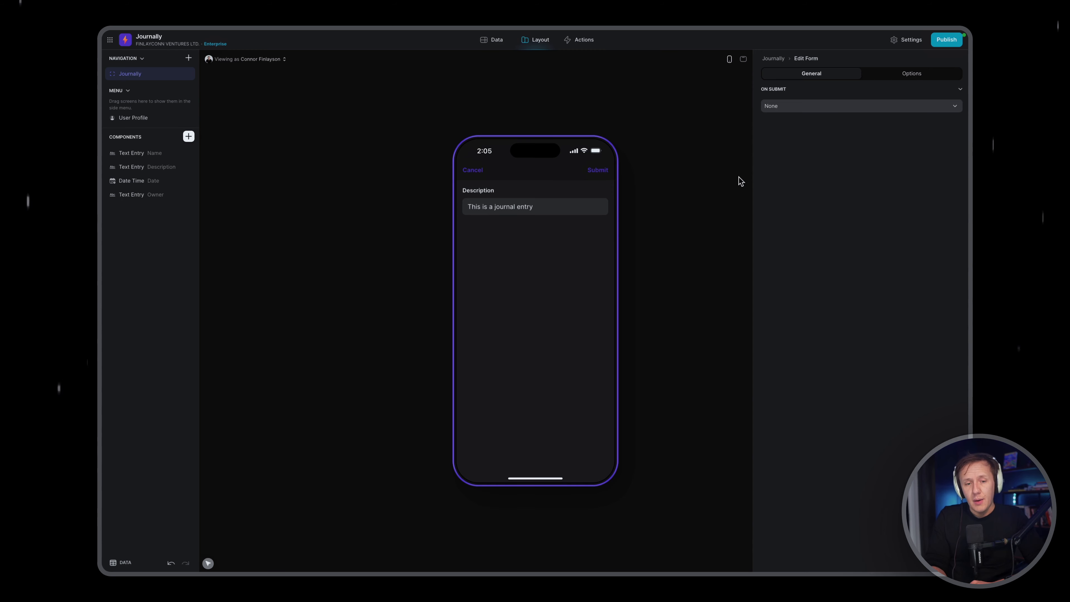
left_click(561, 210)
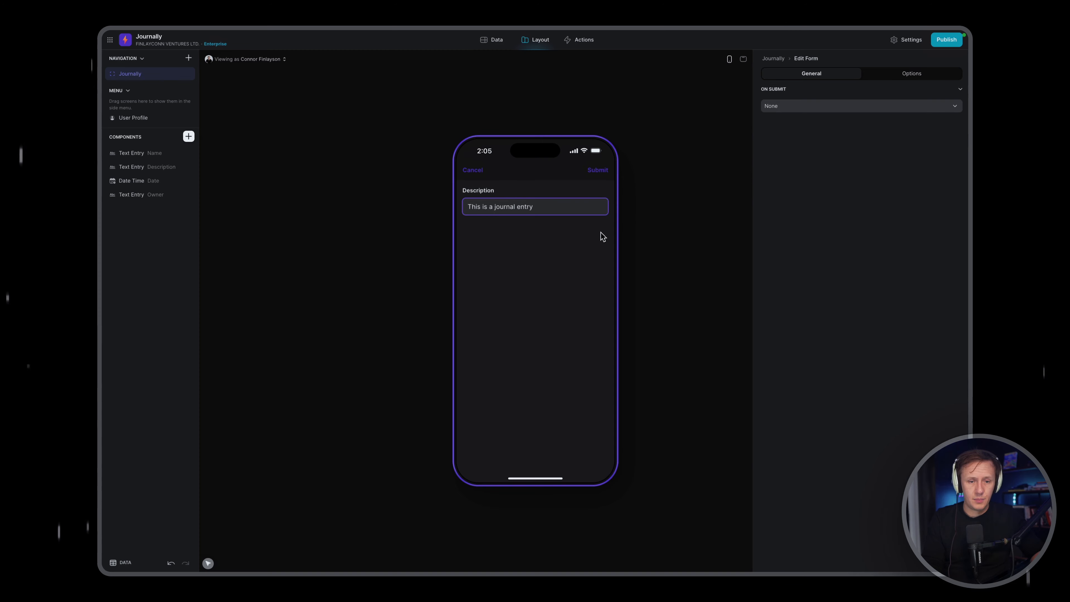
type("n edited")
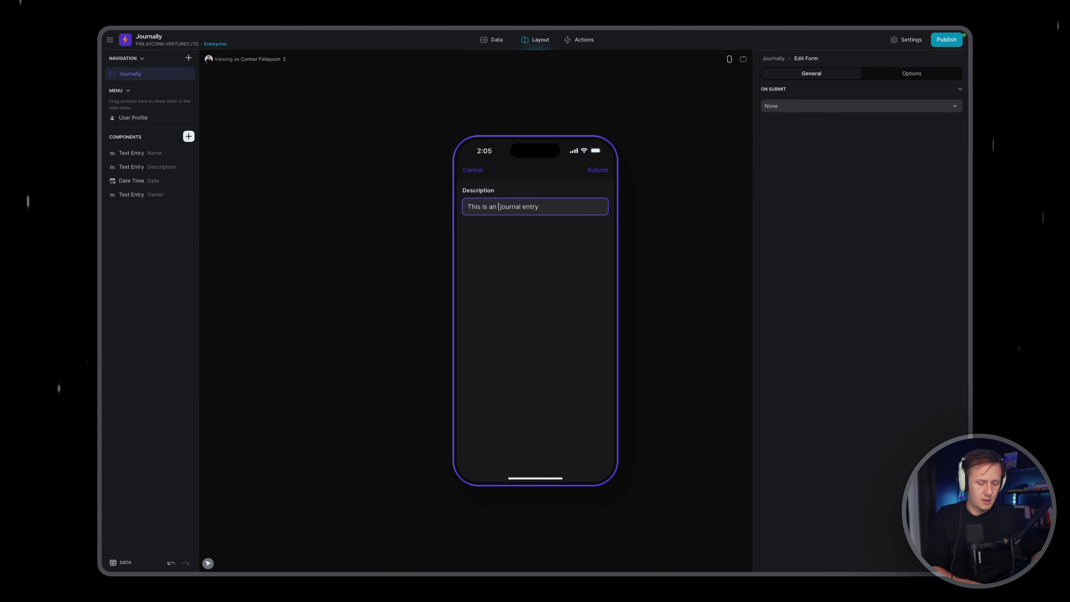
left_click(594, 174)
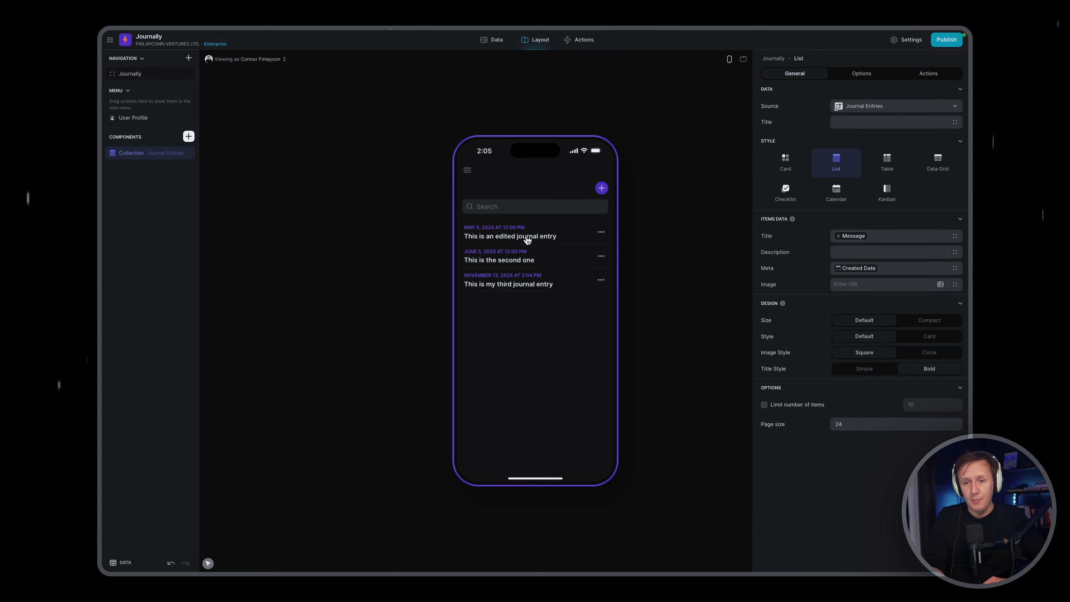
Step: Switch the list's permission to edit items off and back on
left_click(951, 71)
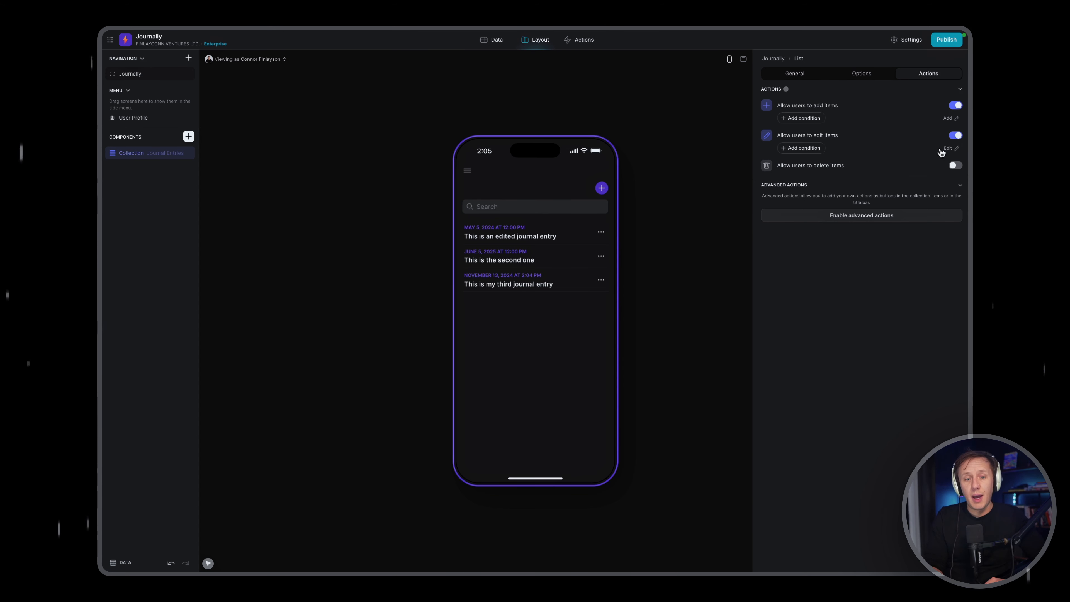
left_click(957, 135)
left_click(957, 136)
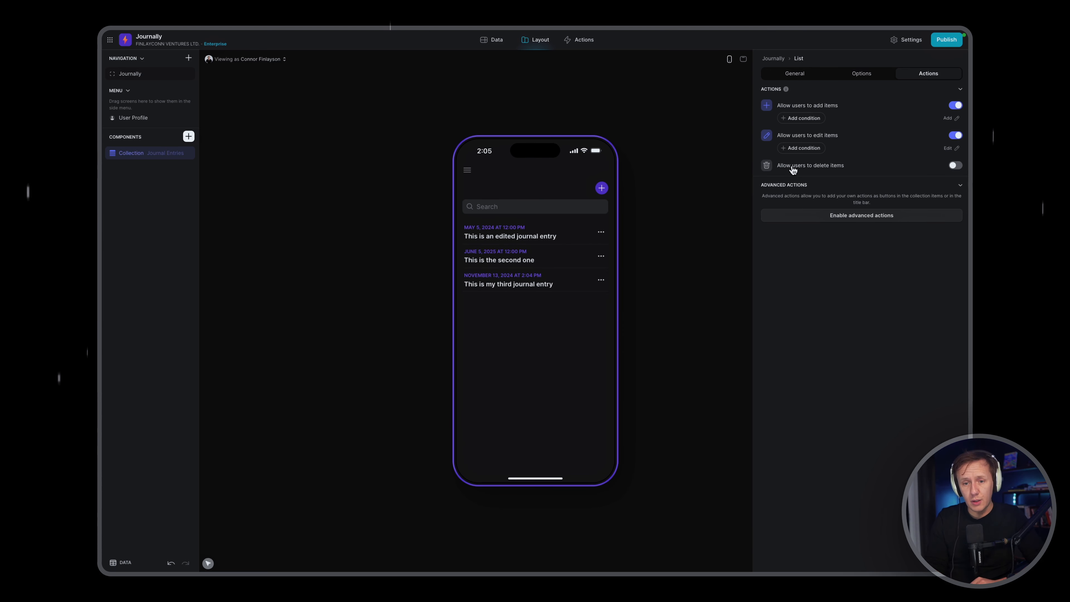
Step: Allow users to delete list items and delete the first journal entry from the previewed app
left_click(955, 165)
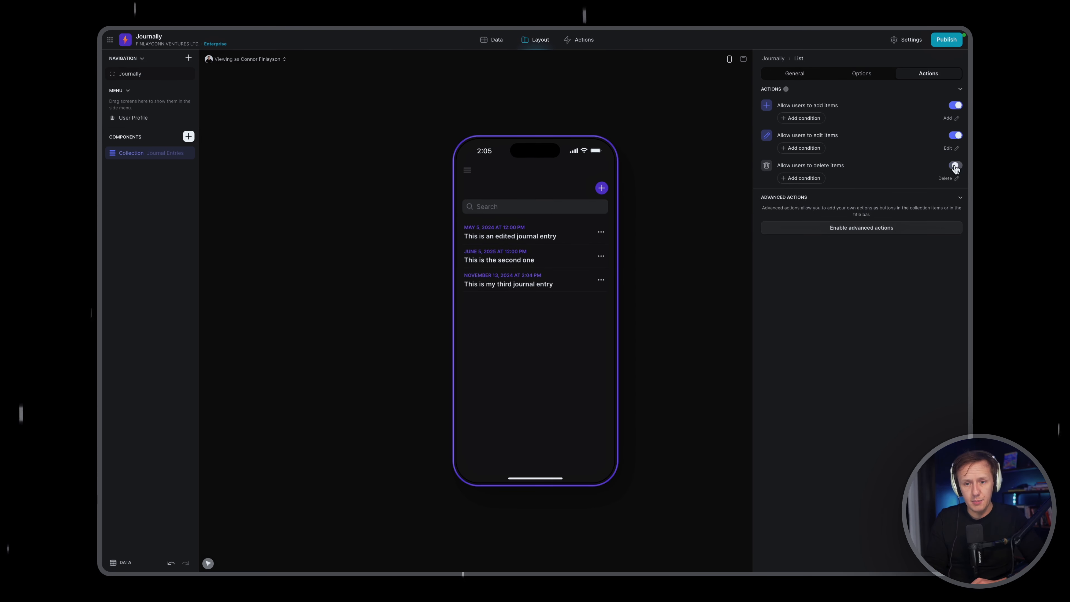
left_click(602, 233)
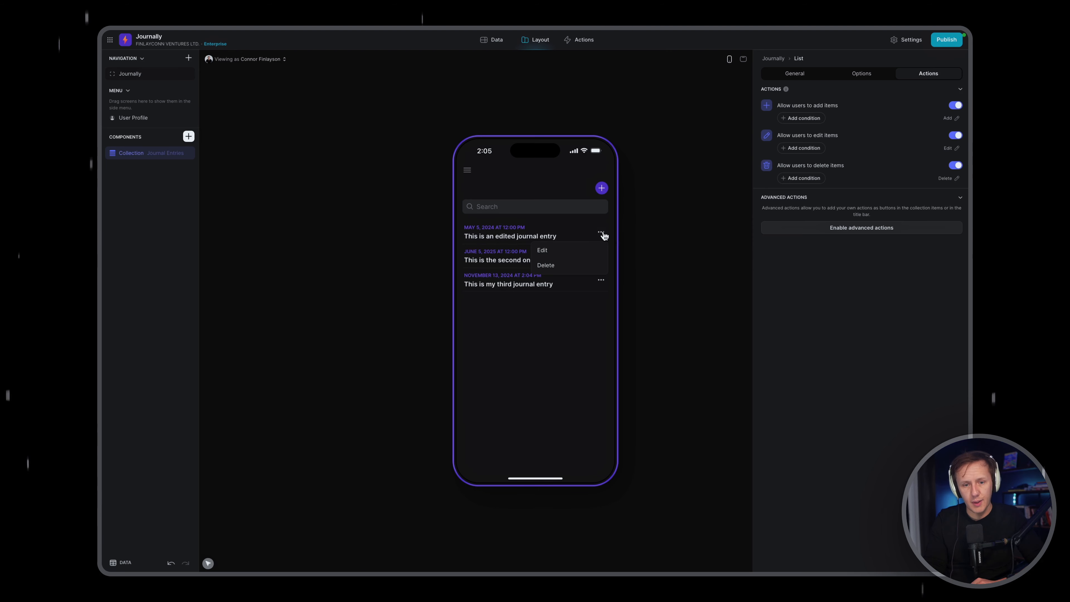
left_click(558, 264)
Step: Check the rows of the Journal Entries table and disallow deleting items in the list component
left_click(493, 39)
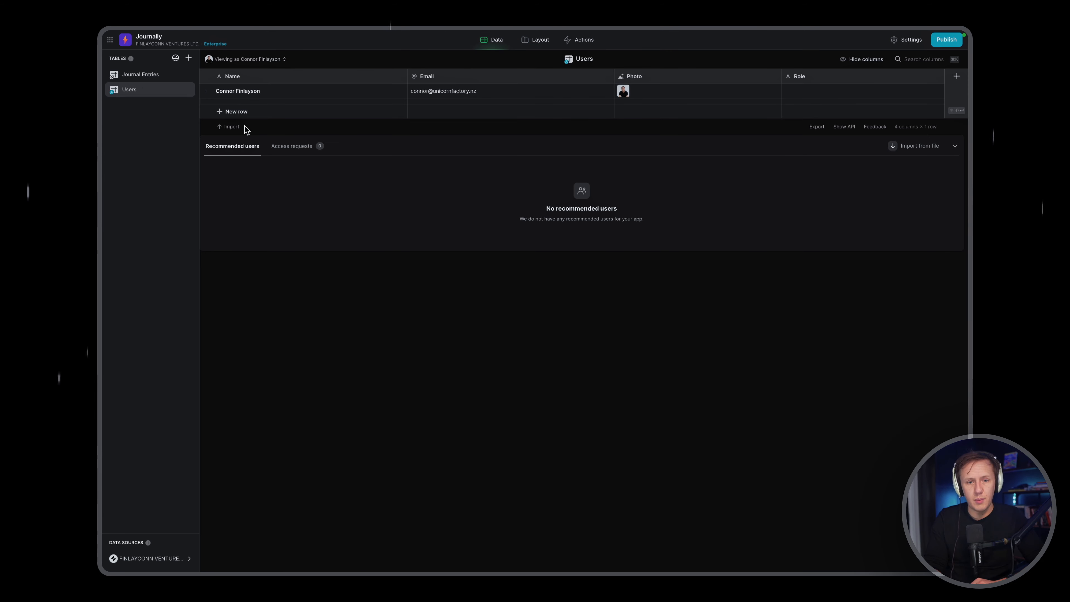
left_click(143, 76)
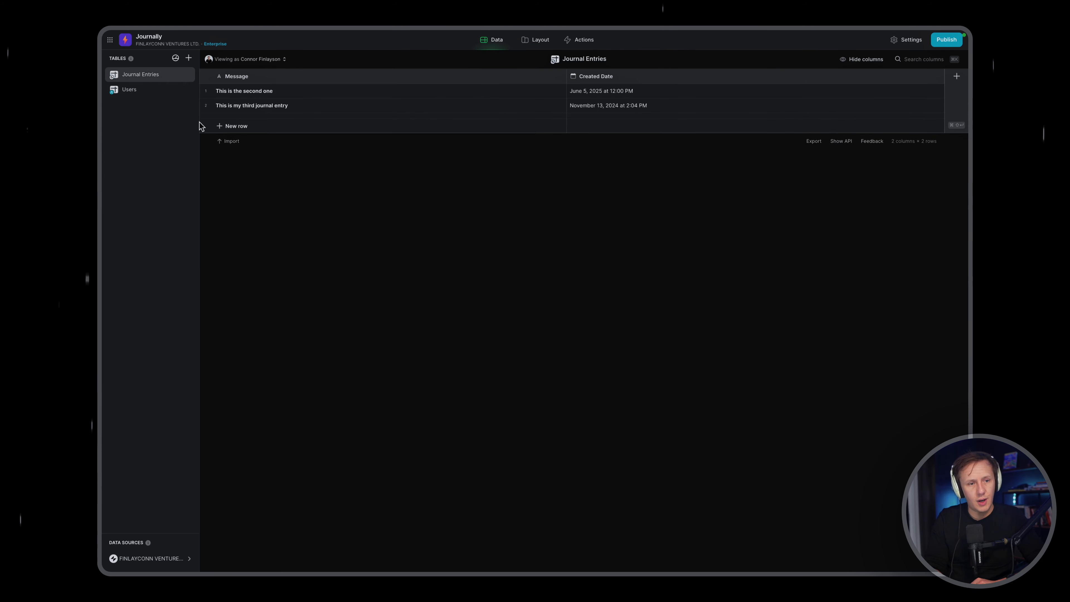
left_click(539, 41)
left_click(925, 74)
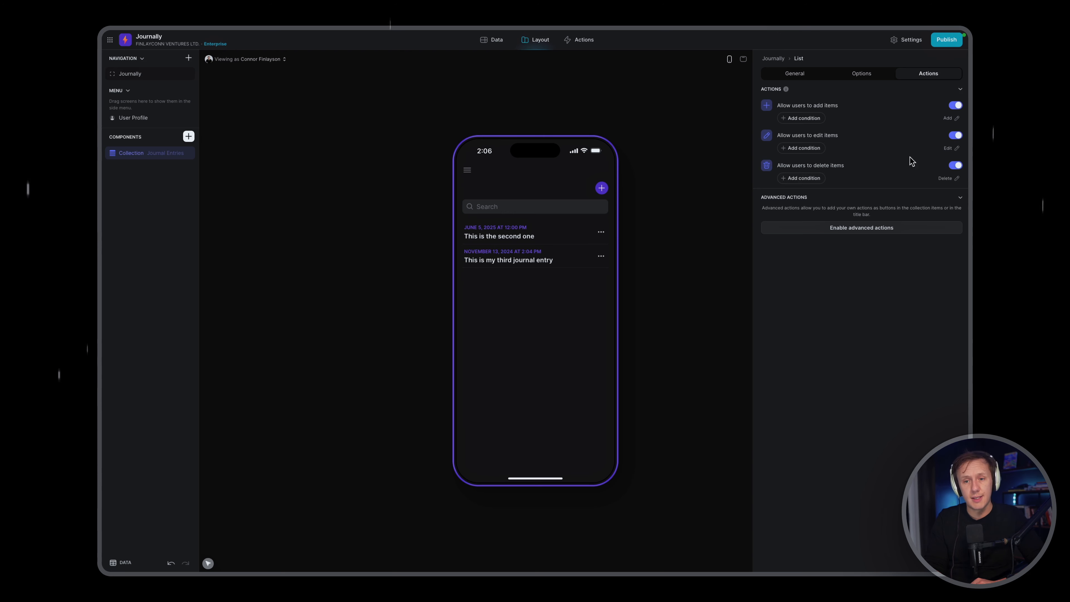
left_click(955, 165)
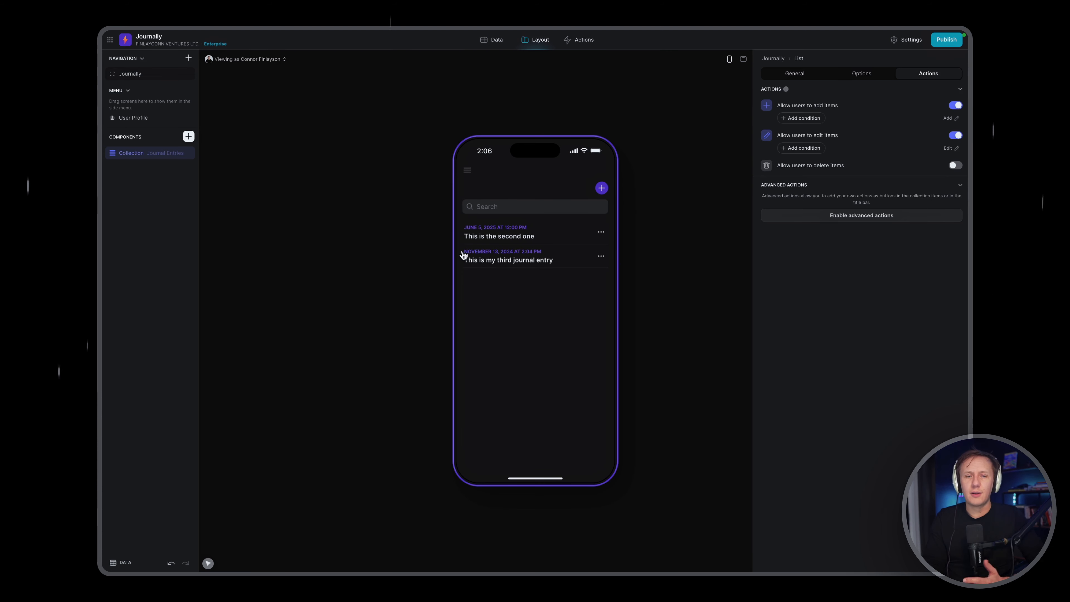
Step: Check which users the app can be previewed as and add a second Users row with a test user's name and email
left_click(367, 214)
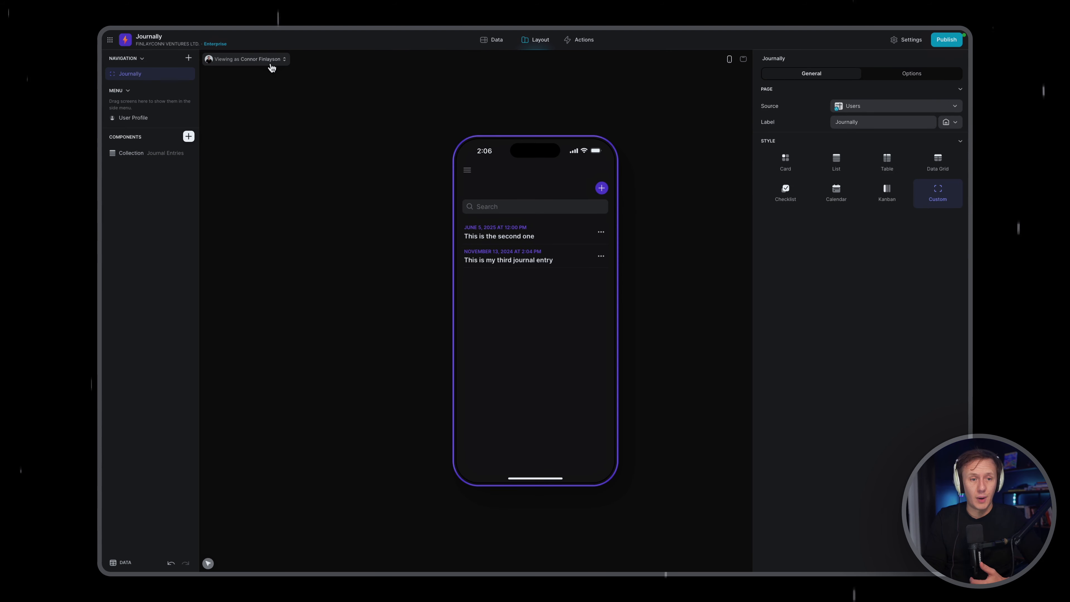
left_click(249, 60)
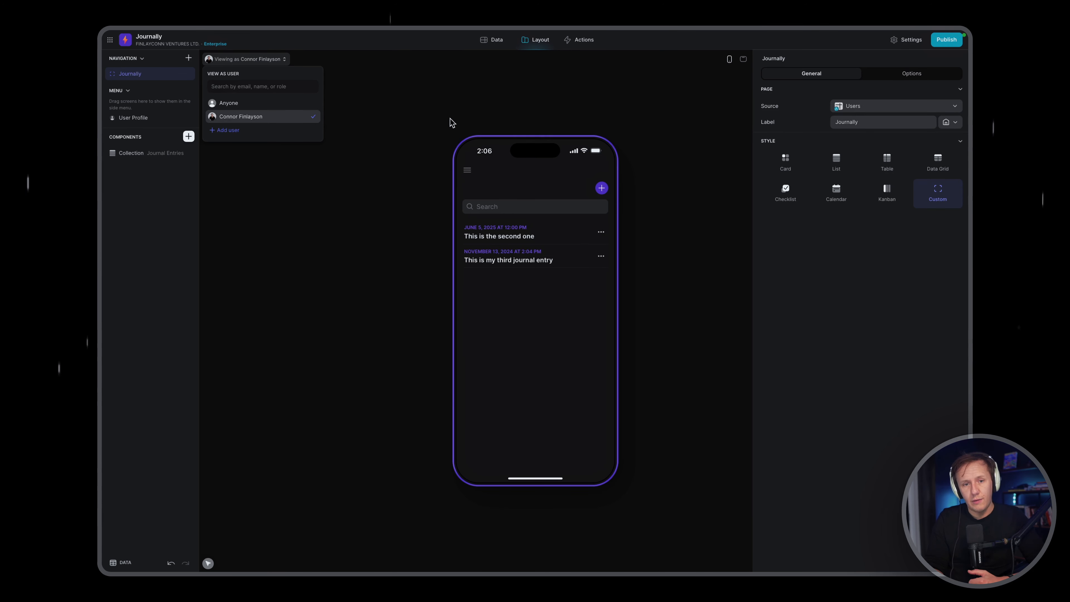
left_click(495, 43)
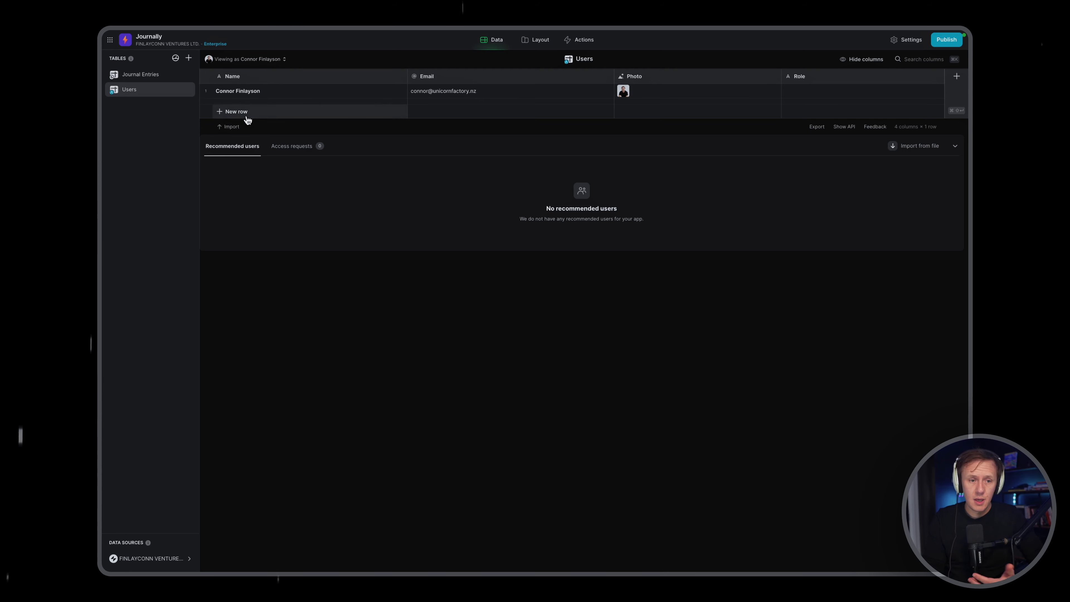
left_click(247, 112)
type("S")
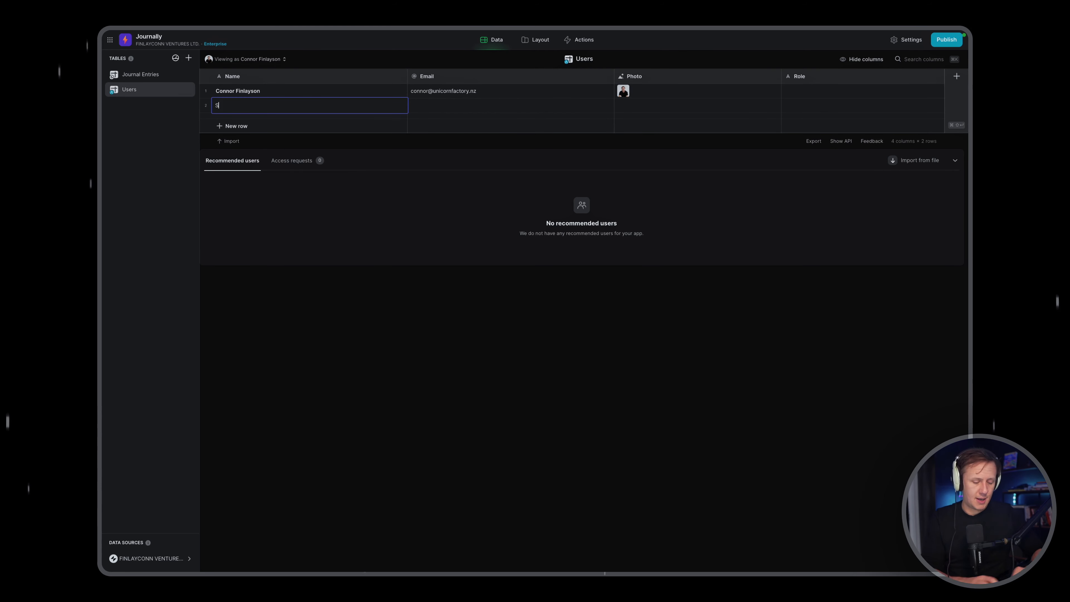
type("ally Test")
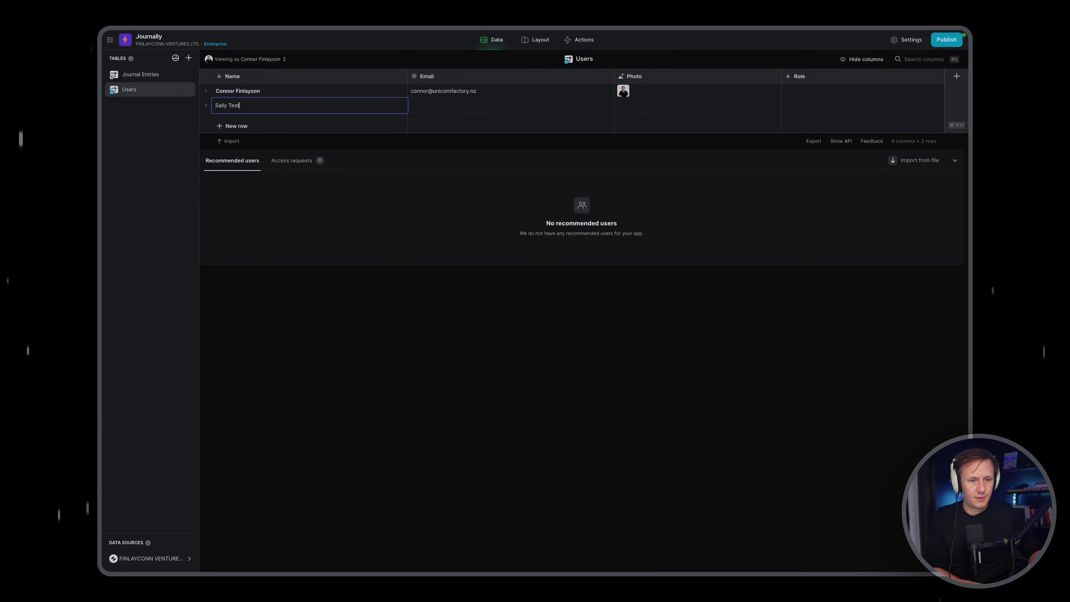
key("Tab")
type("s")
key("BackSpace")
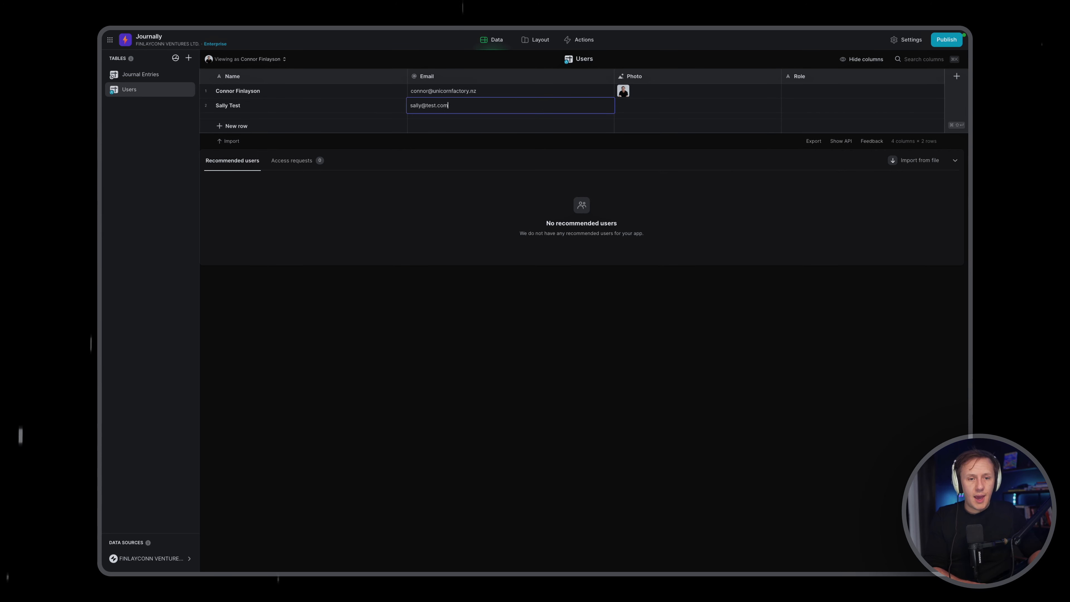
key("Tab")
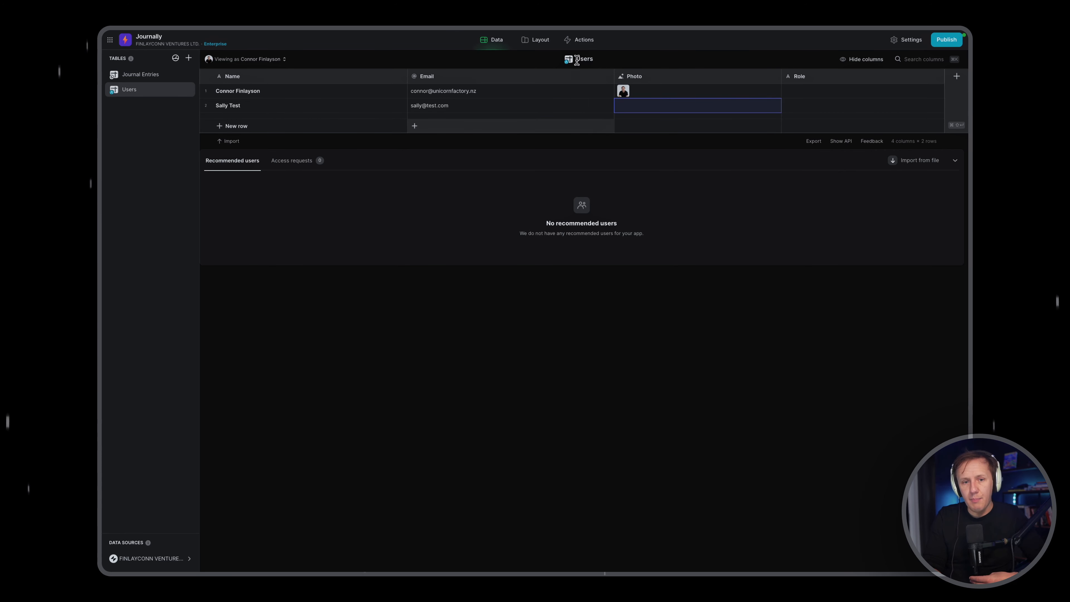
Step: Preview the app layout as the second test user from the Users table
left_click(525, 48)
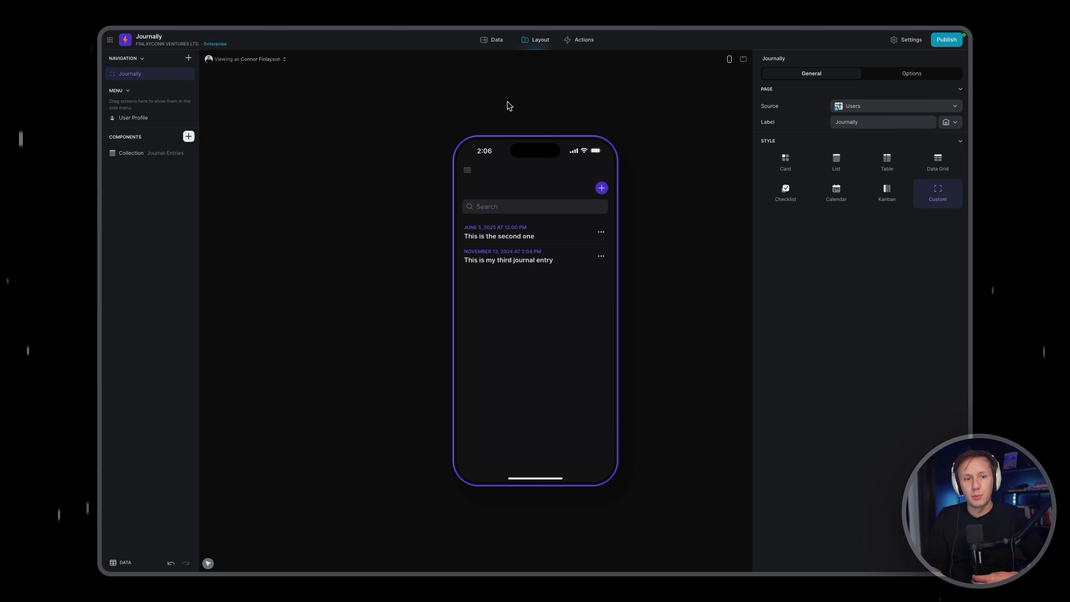
left_click(254, 61)
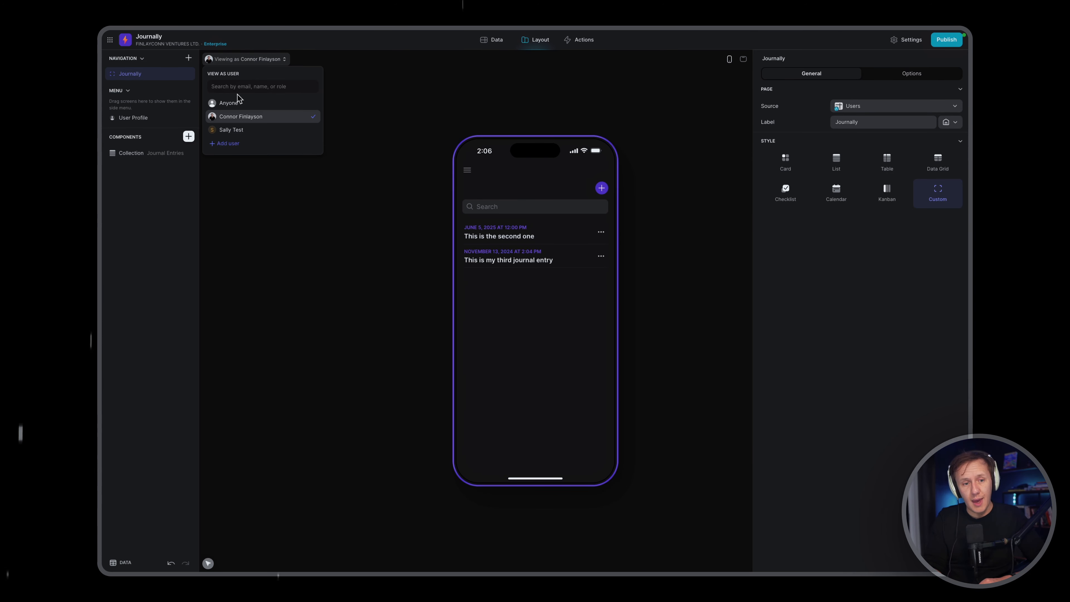
left_click(259, 129)
left_click(352, 370)
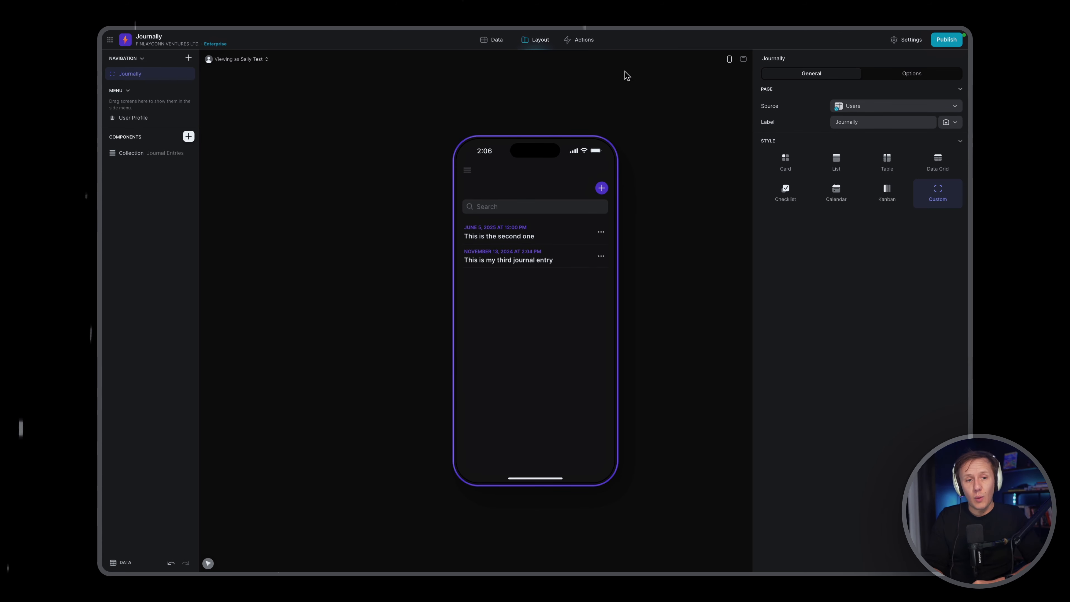
Step: Add an Email-type column named UserID to the Journal Entries table
left_click(493, 40)
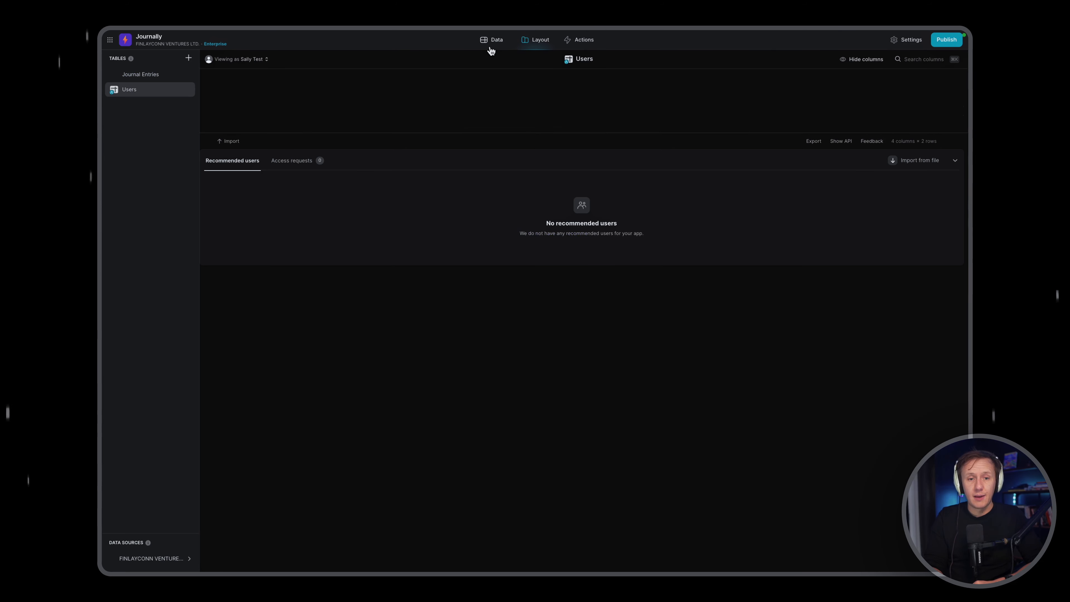
left_click(152, 80)
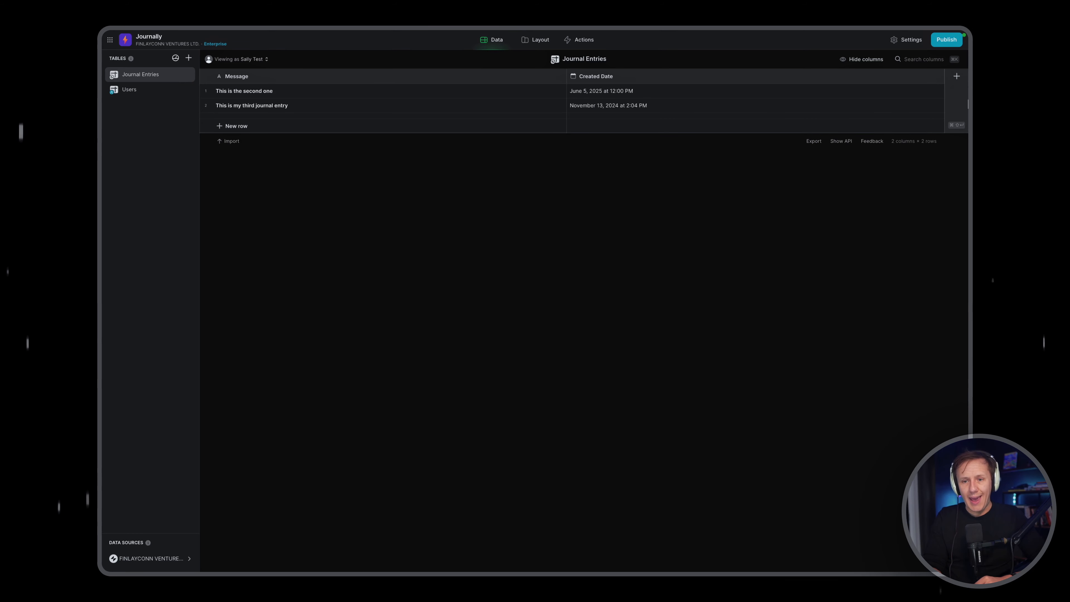
left_click(961, 95)
type("UserID")
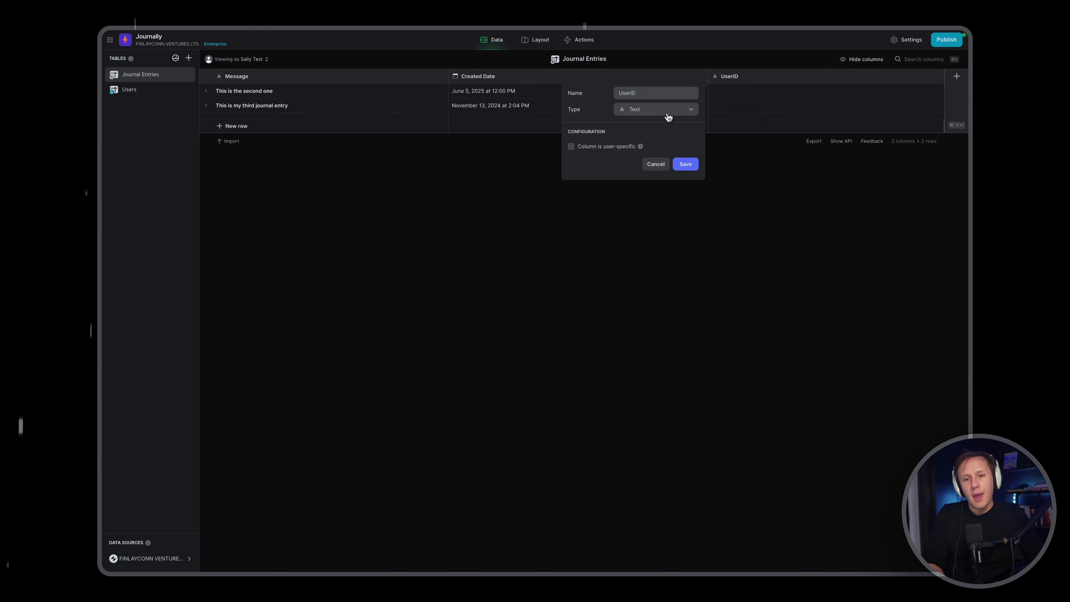
left_click(636, 112)
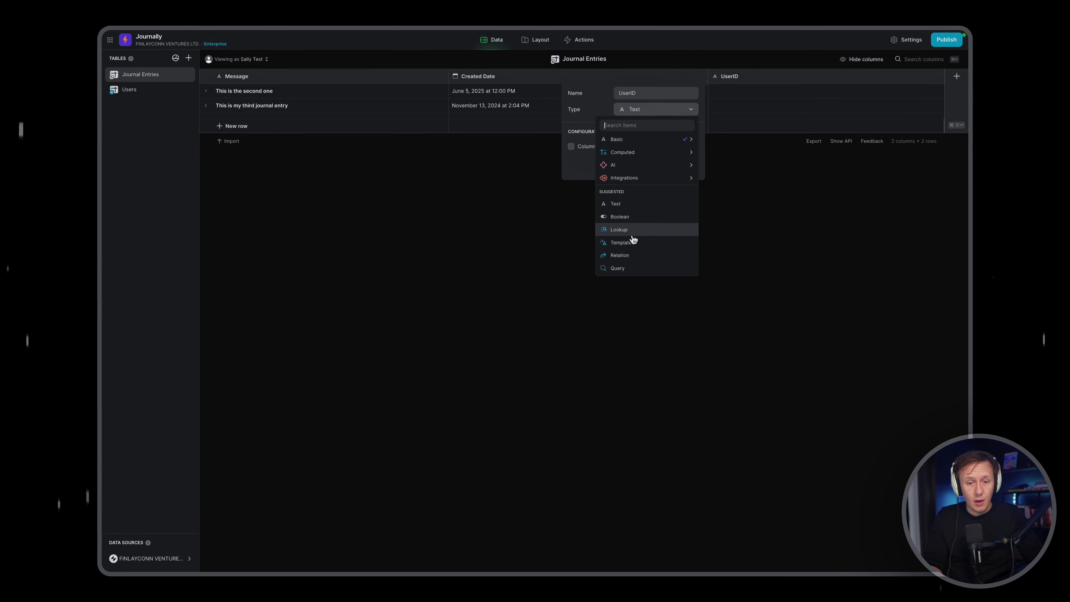
mouse_move(638, 142)
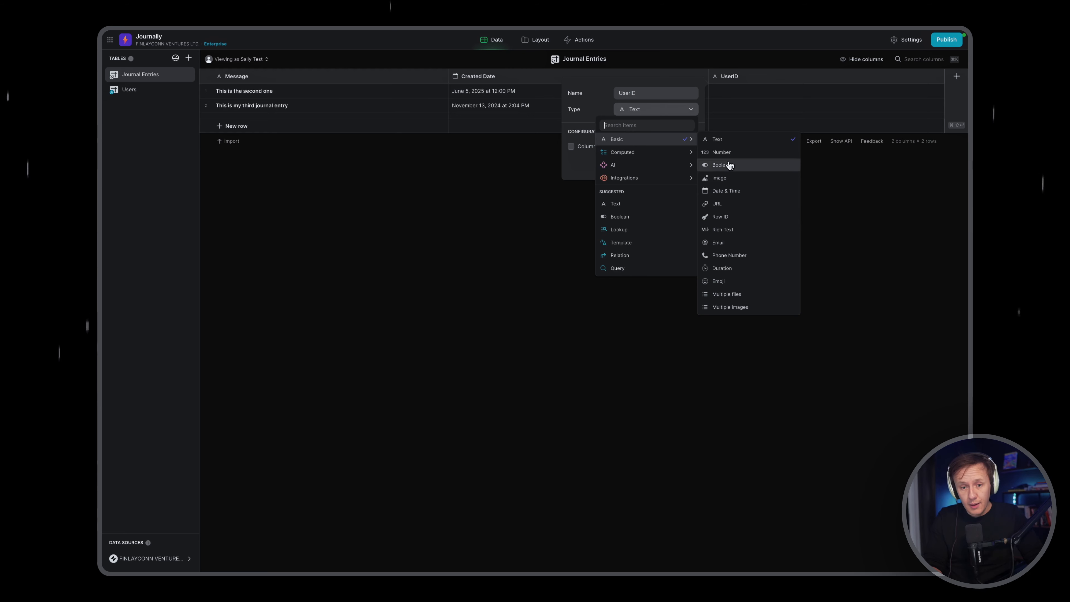
left_click(721, 243)
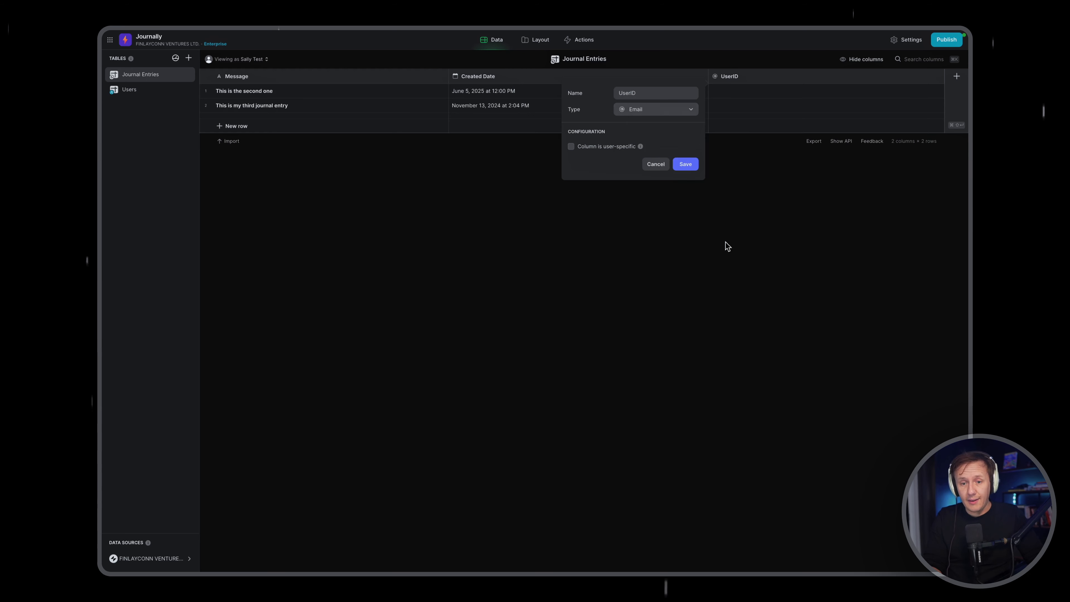
left_click(684, 165)
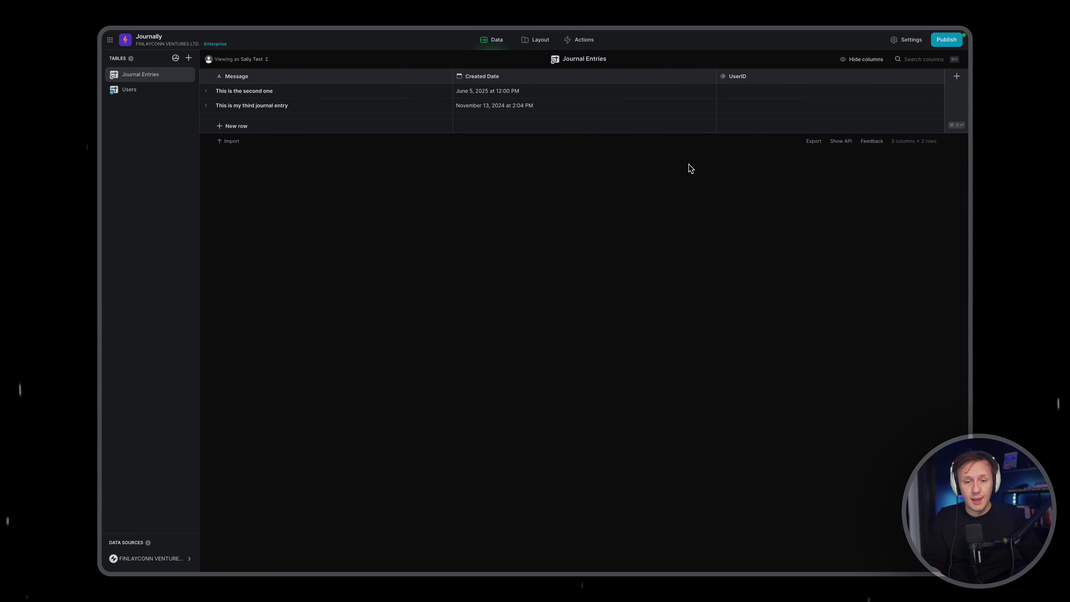
Step: Copy the first user's email from the Users table into the UserID cells of both journal entries
left_click(135, 93)
left_click(518, 98)
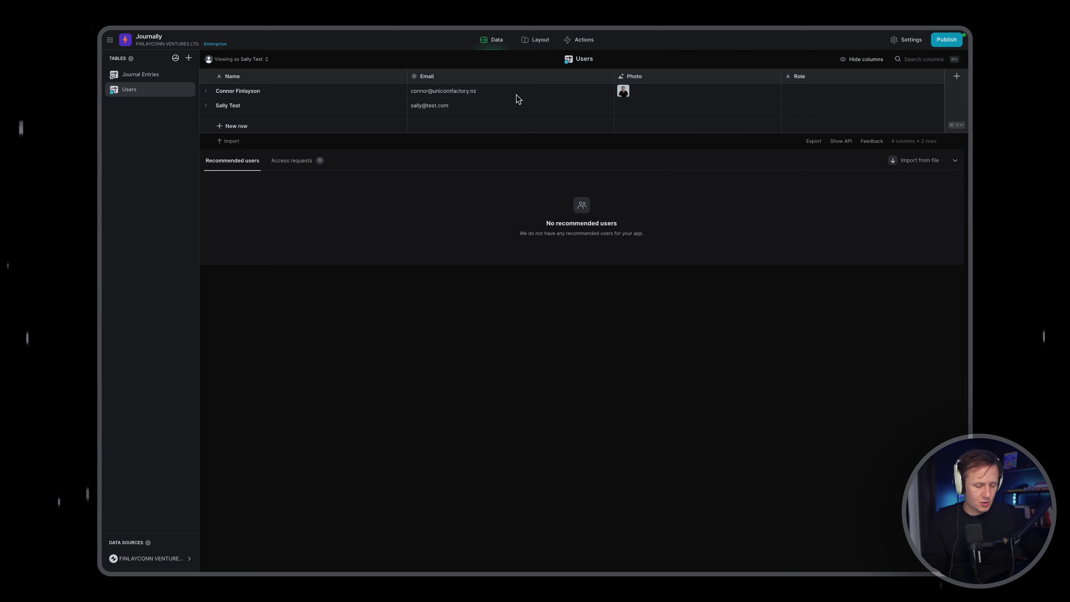
left_click(514, 95)
left_click(168, 79)
double_click(732, 93)
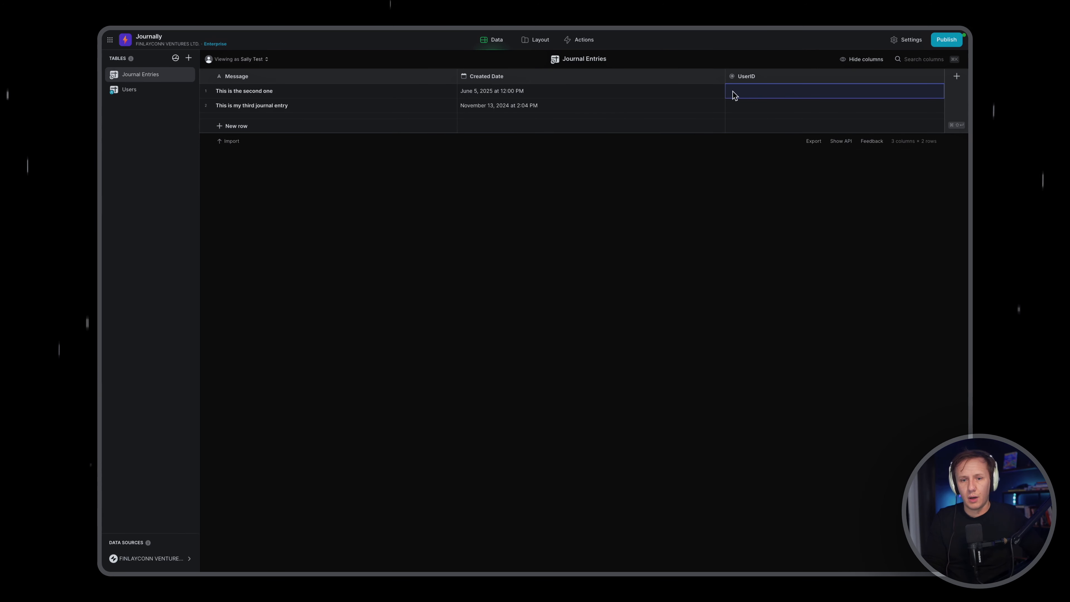
key("ctrl+v")
key("Return")
left_click(762, 105)
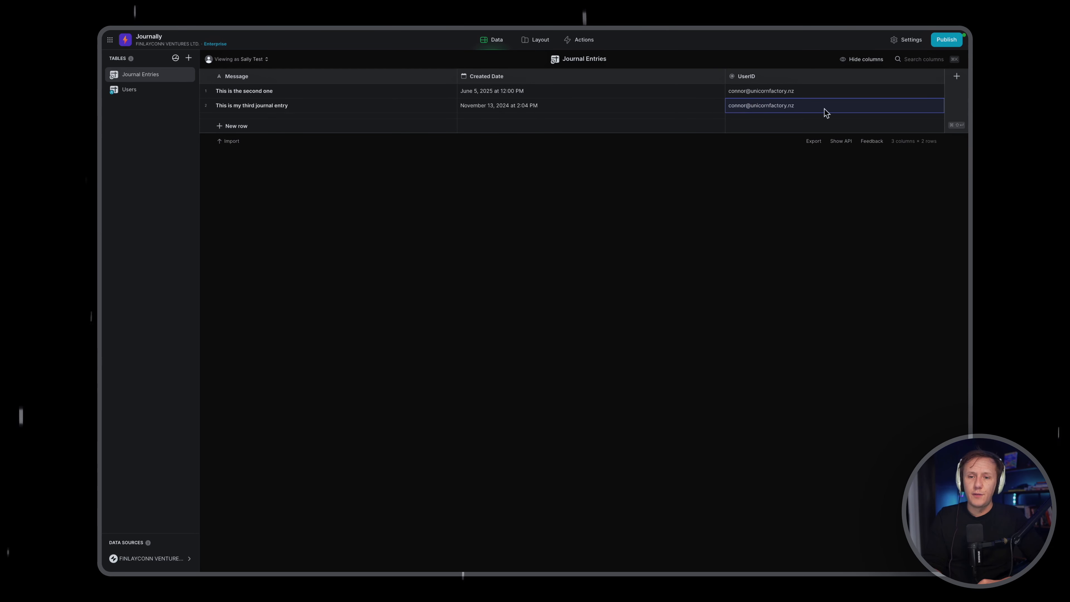
Step: Add a column named User/Relation to the Journal Entries table and set its type to Relation
left_click(955, 100)
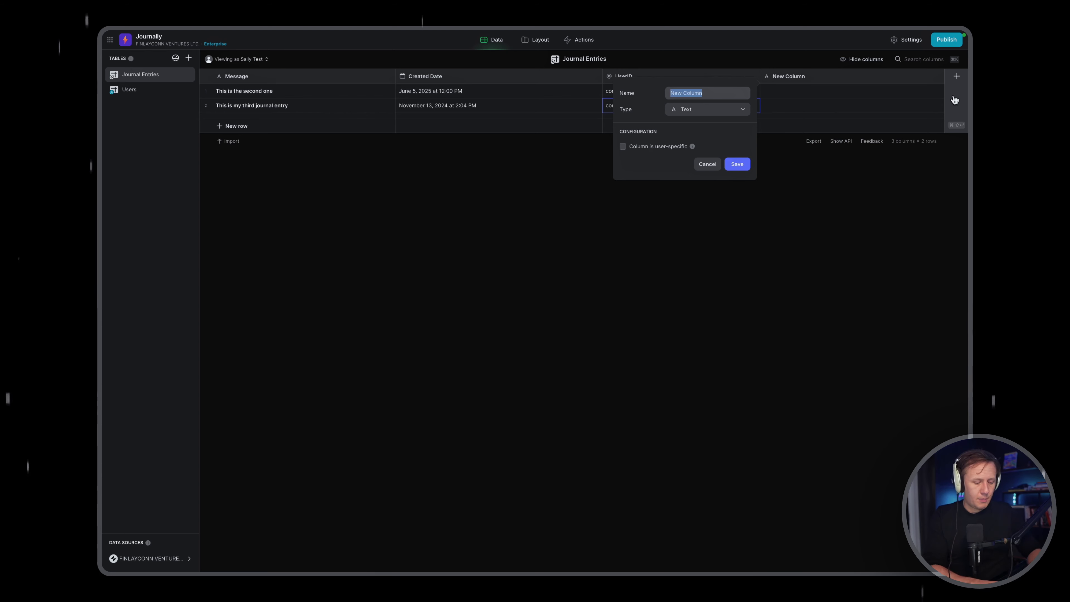
type("User/Relation")
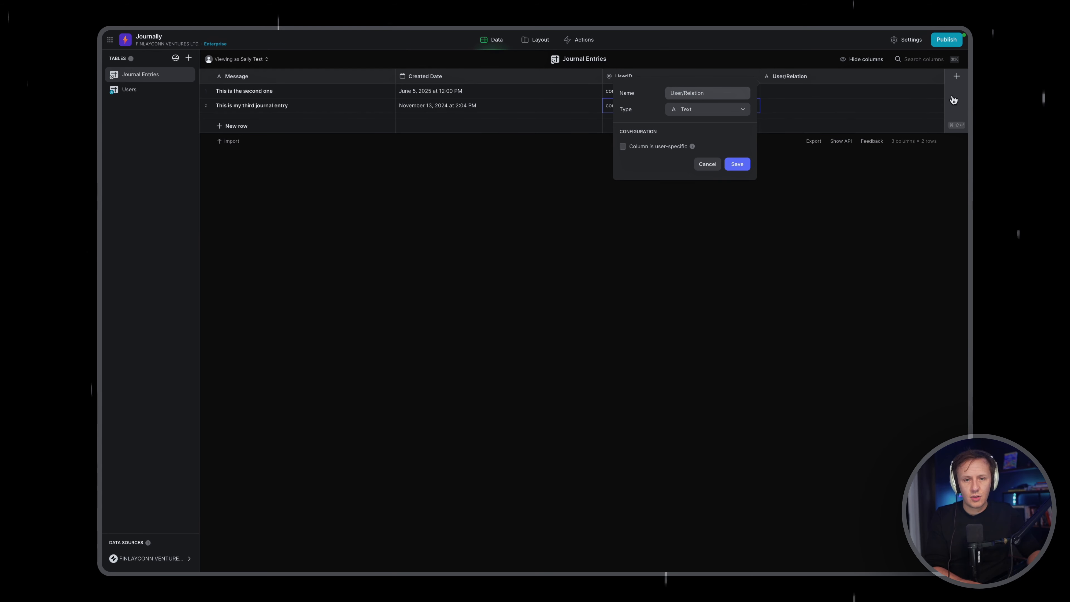
left_click(706, 111)
type("relation")
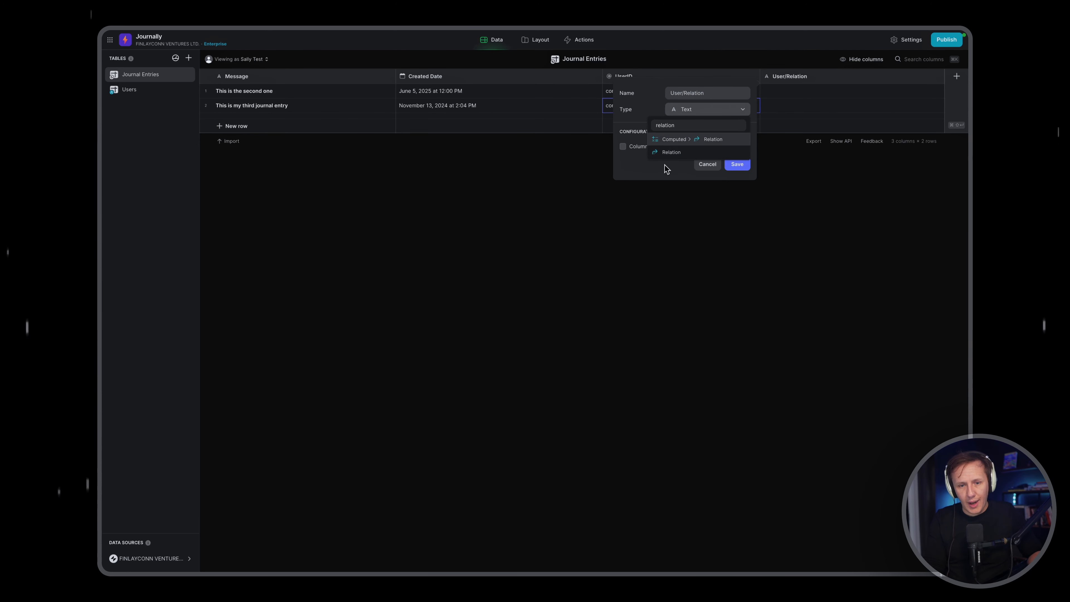
left_click(668, 153)
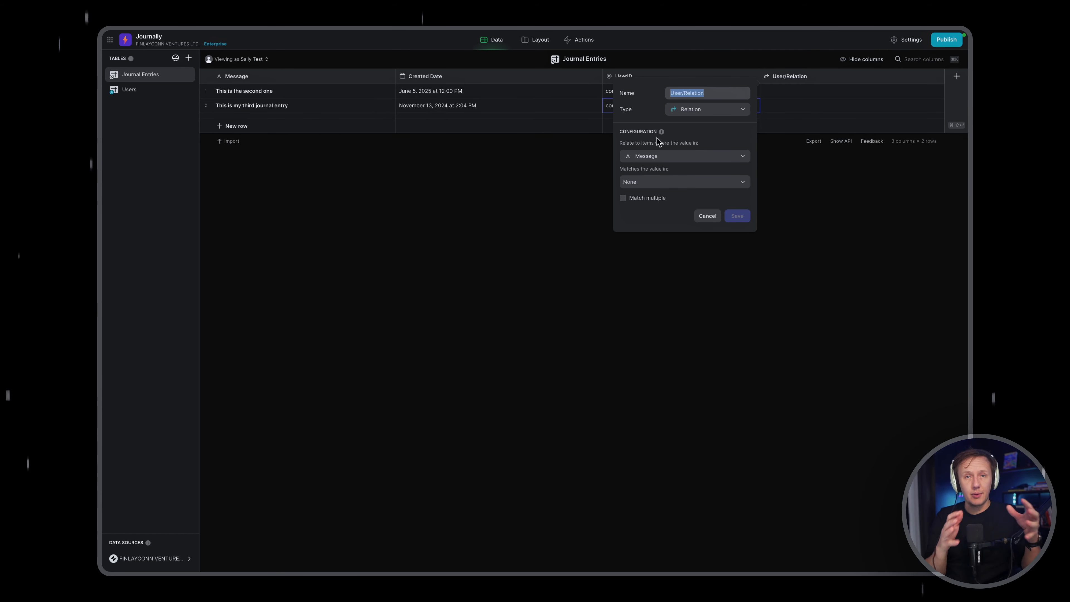
Step: Relate UserID to the Email column of the Users table, save the column and check the related user on both entries
left_click(650, 156)
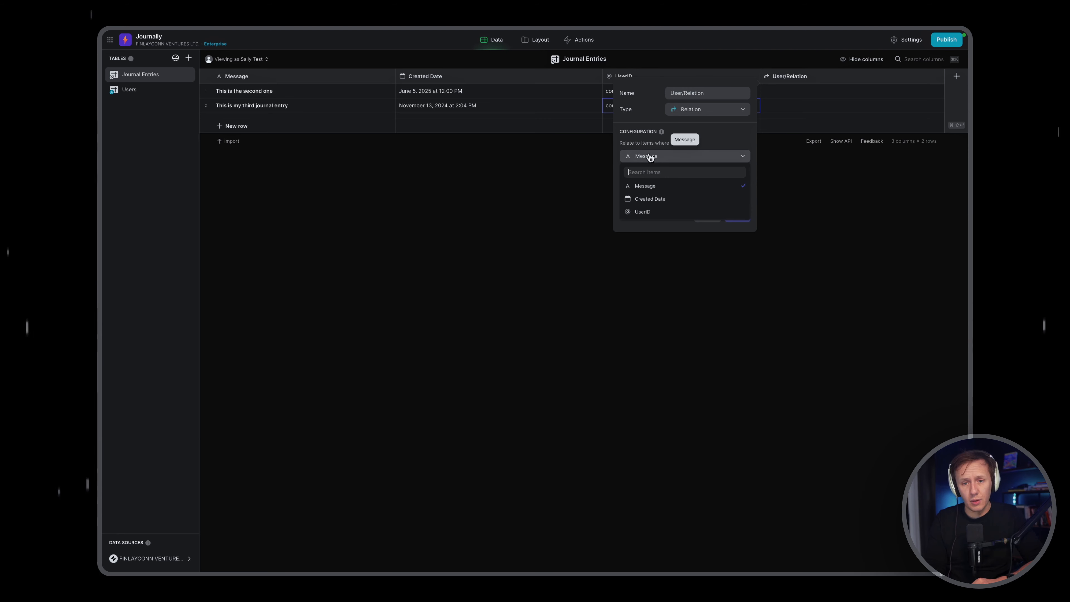
left_click(649, 213)
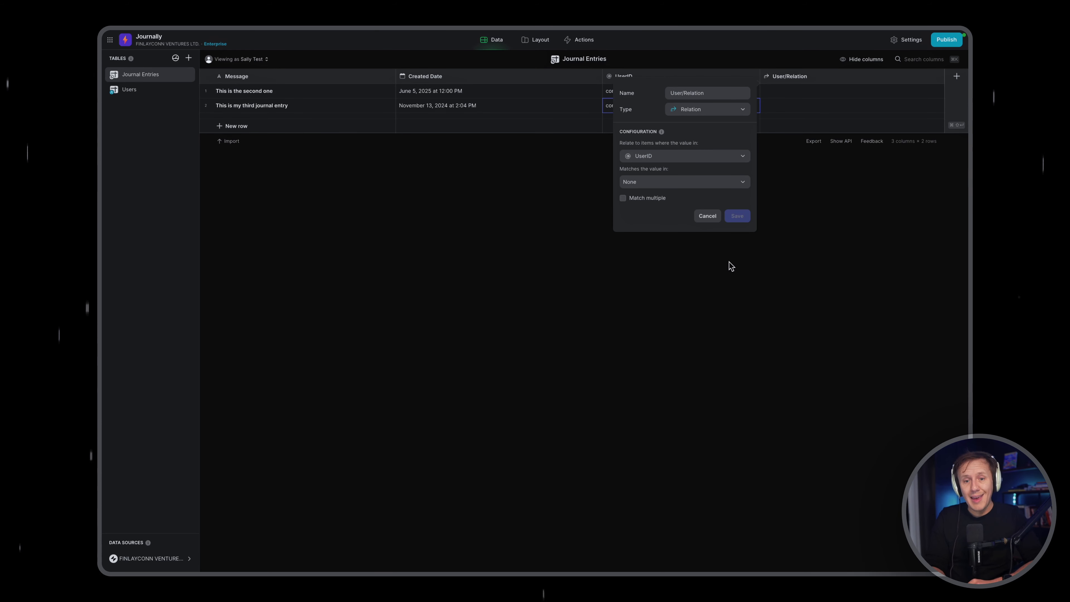
left_click(659, 183)
mouse_move(666, 226)
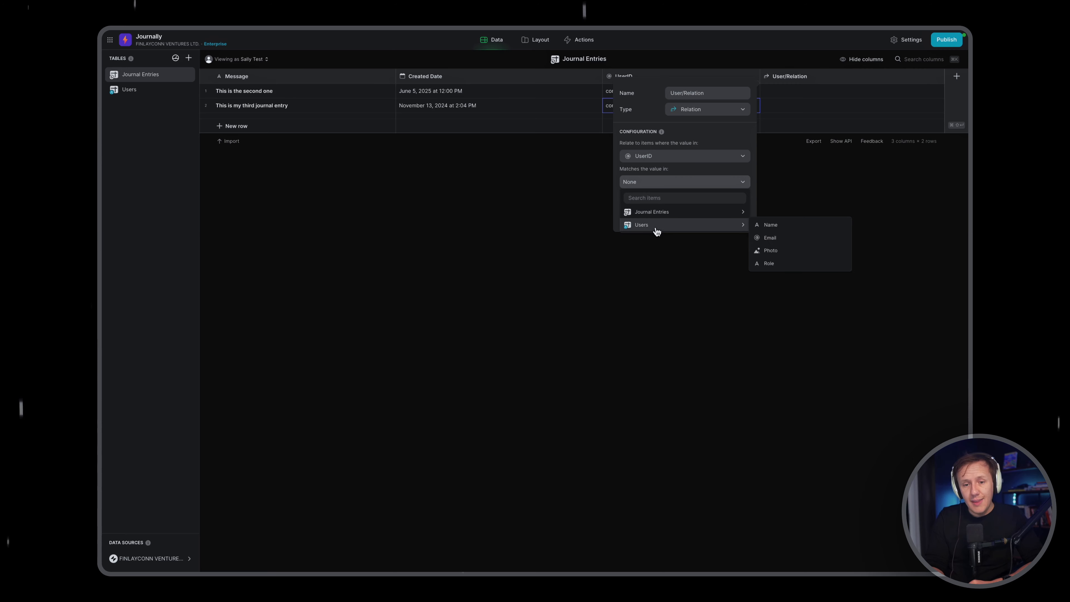
left_click(802, 239)
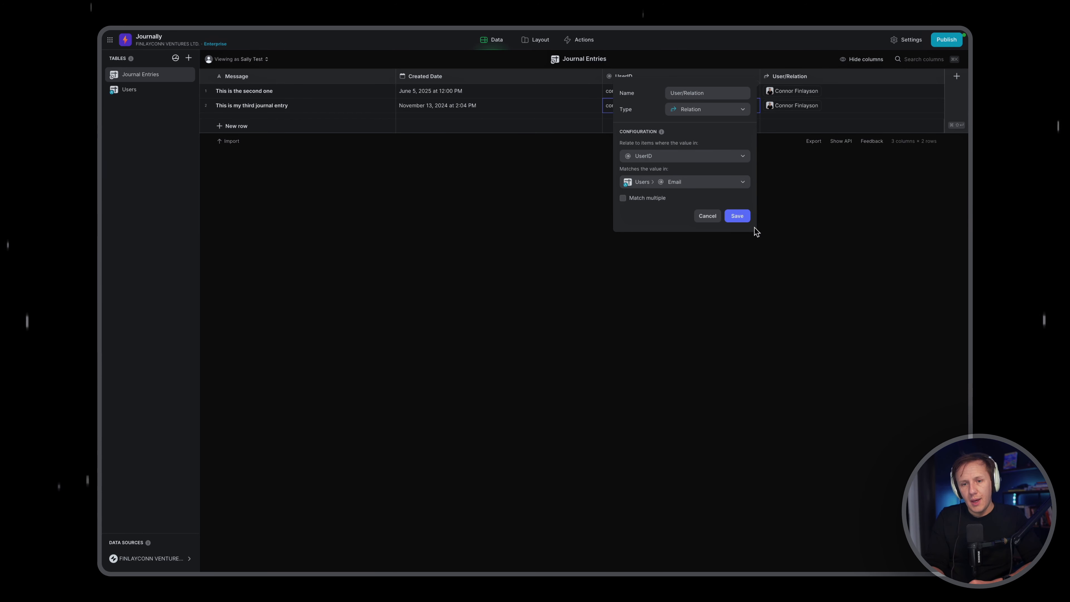
left_click(739, 217)
left_click(810, 120)
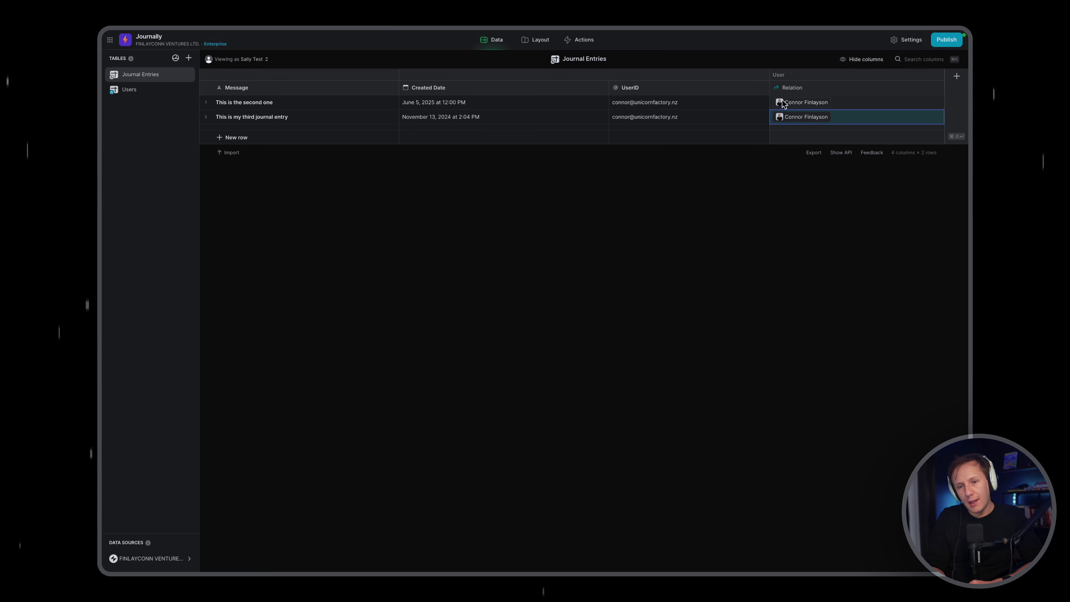
left_click(783, 104)
left_click(799, 117)
left_click(786, 106)
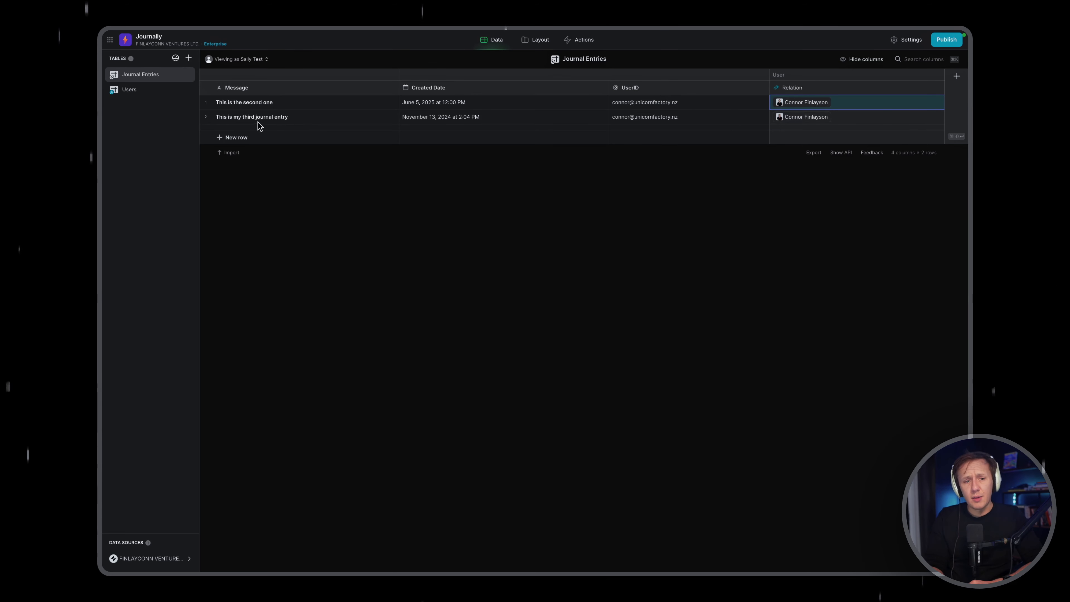
Step: Change the first user's last name to Test in the Users table and check the relation in Journal Entries
left_click(129, 89)
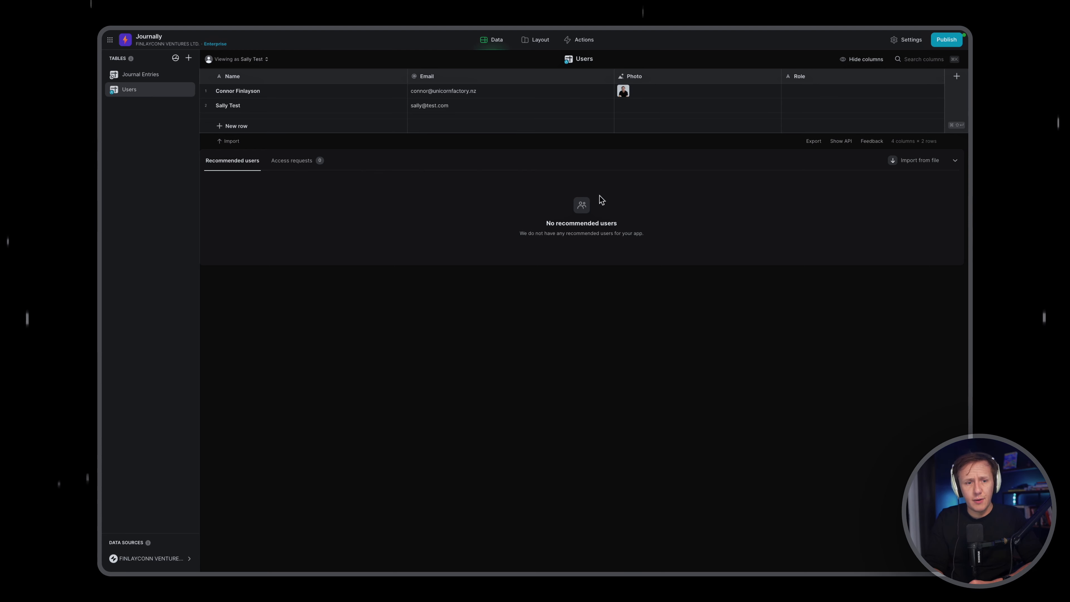
double_click(252, 95)
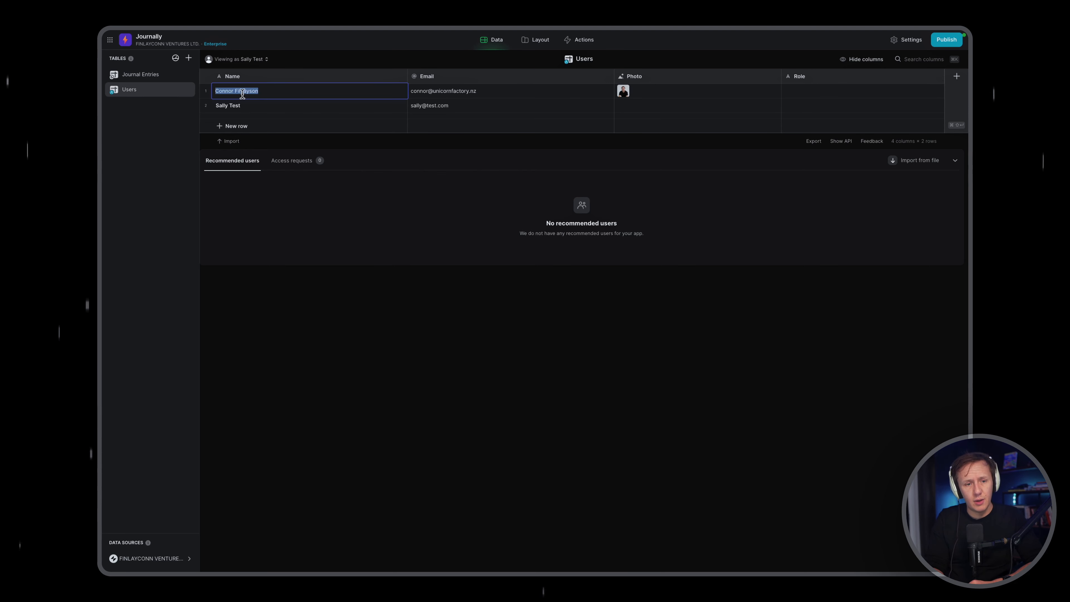
double_click(242, 92)
type("Test")
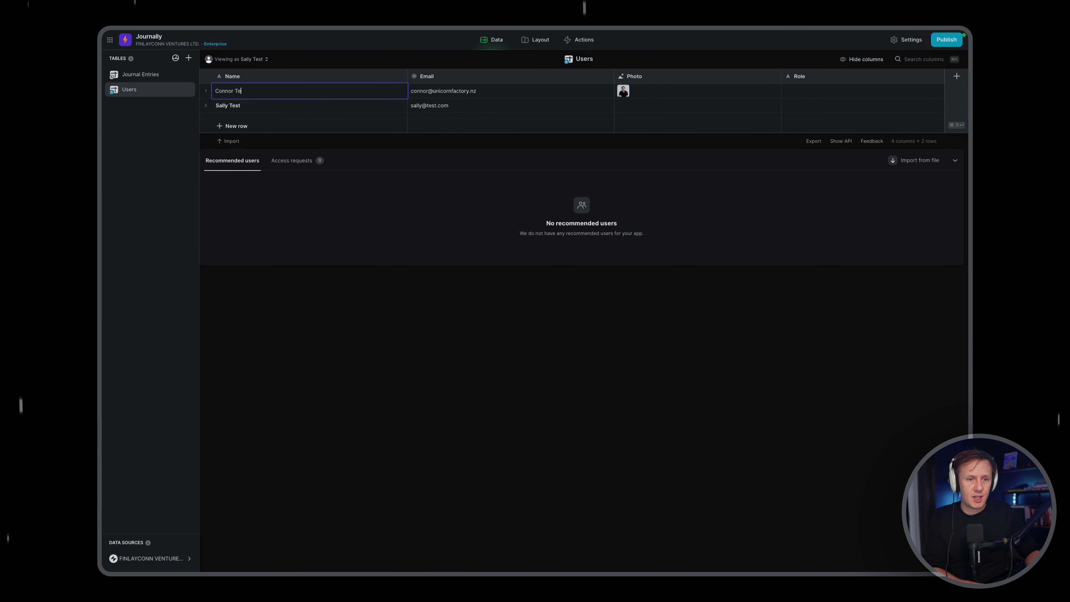
key("Return")
left_click(154, 76)
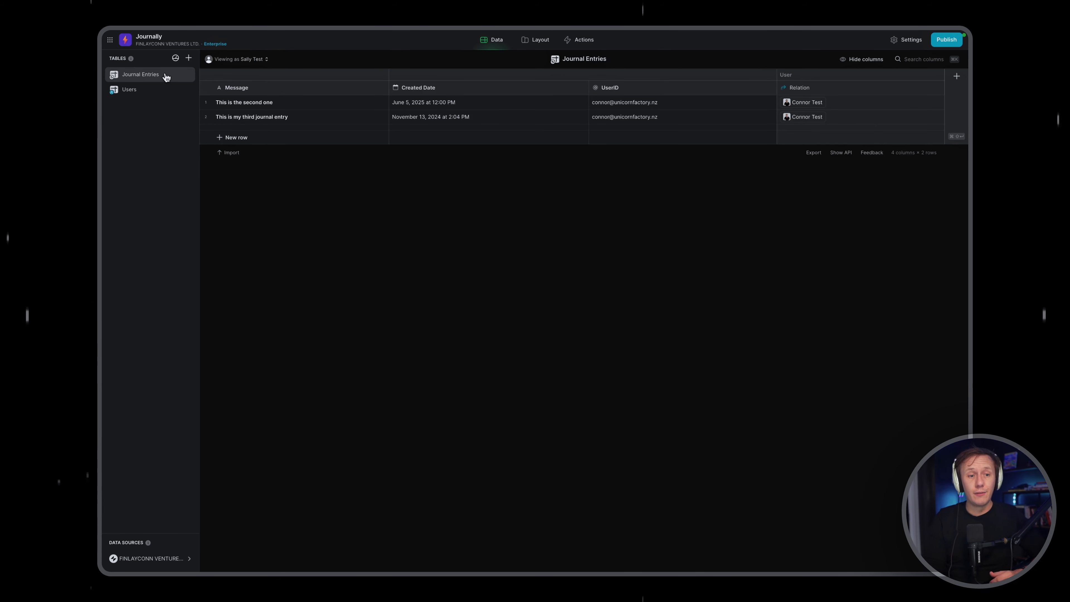
Step: Set the first user's Role to Admin in the Users table
left_click(130, 89)
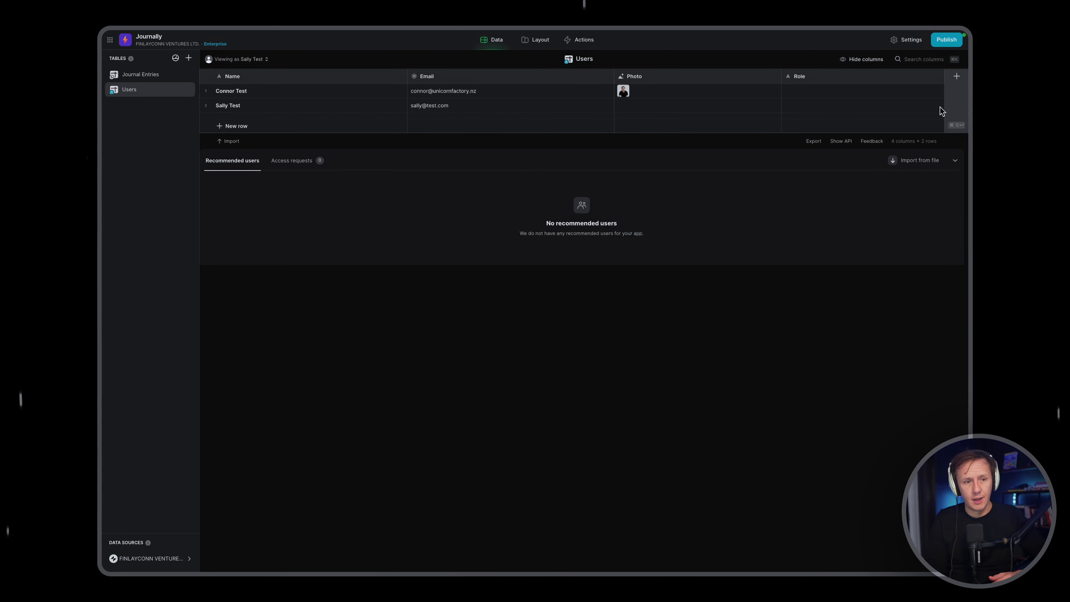
left_click(840, 89)
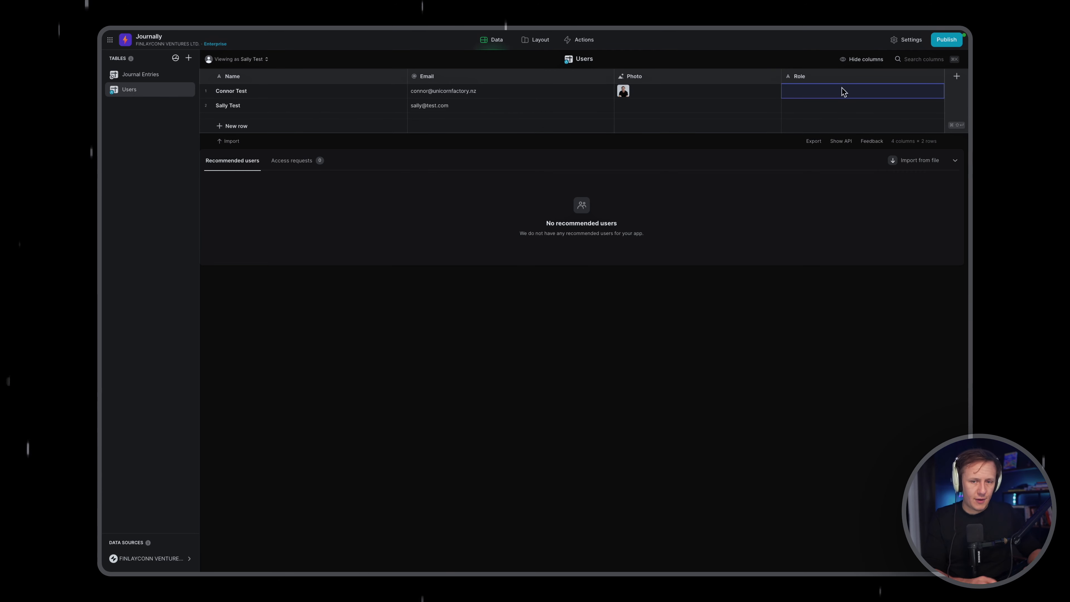
type("Admin")
key("Return")
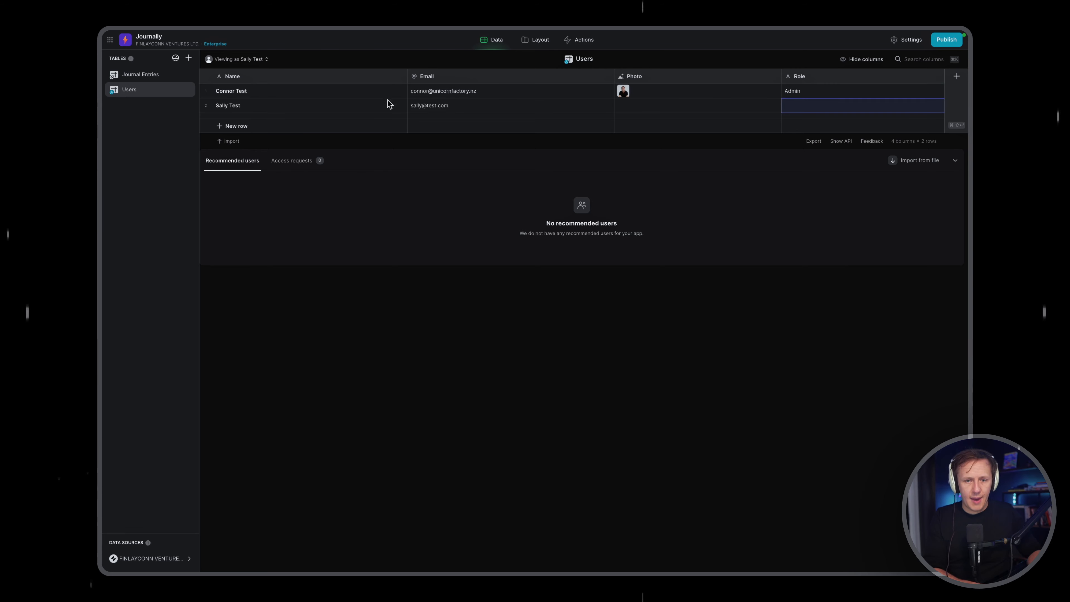
Step: Add a column named User/Role after the Relation column in the Journal Entries table
left_click(140, 74)
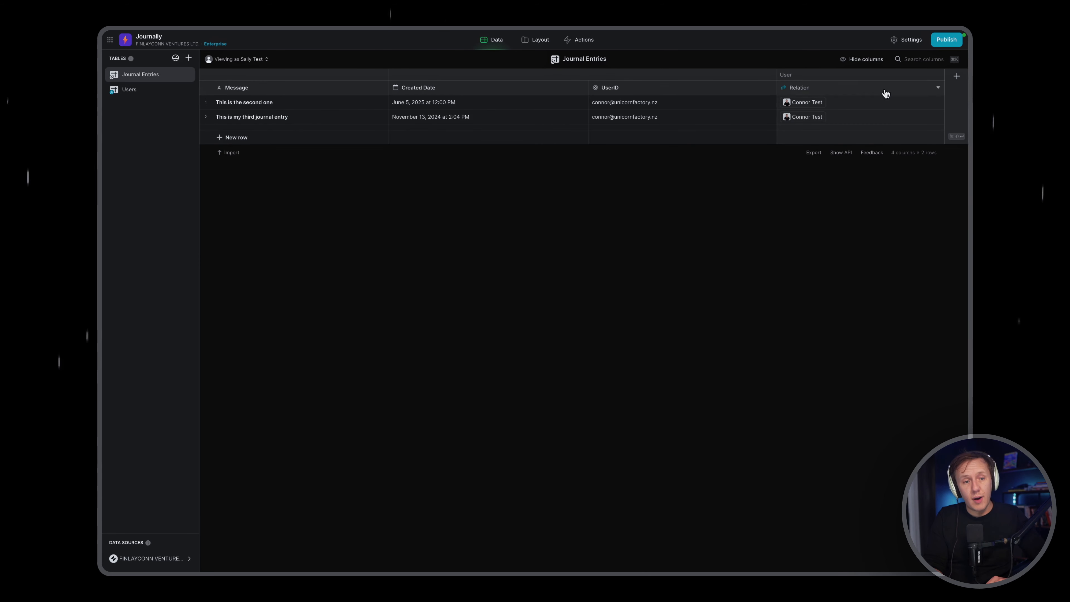
left_click(938, 90)
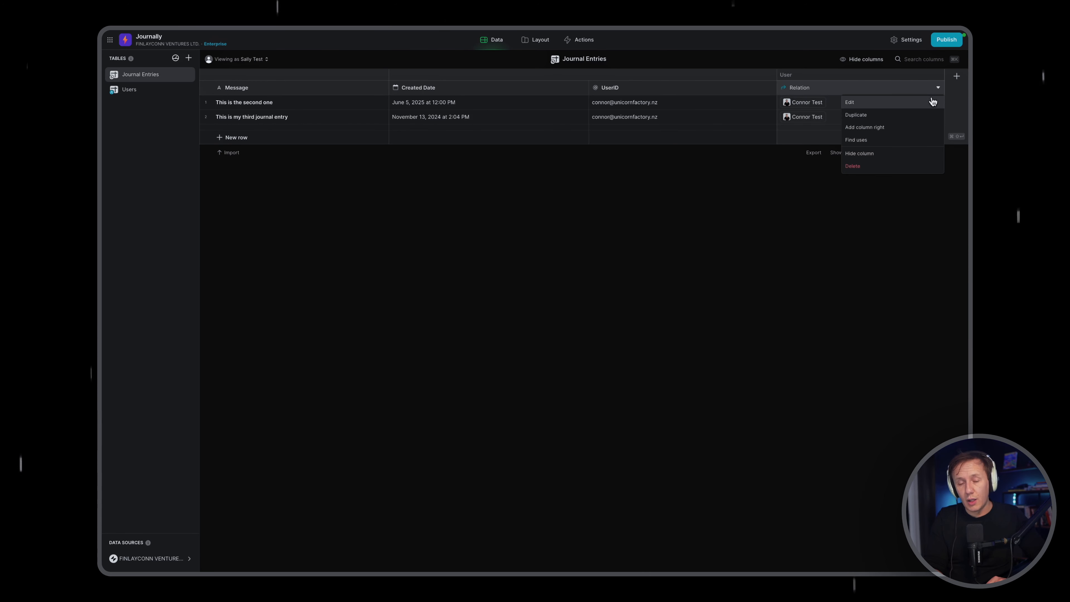
left_click(899, 130)
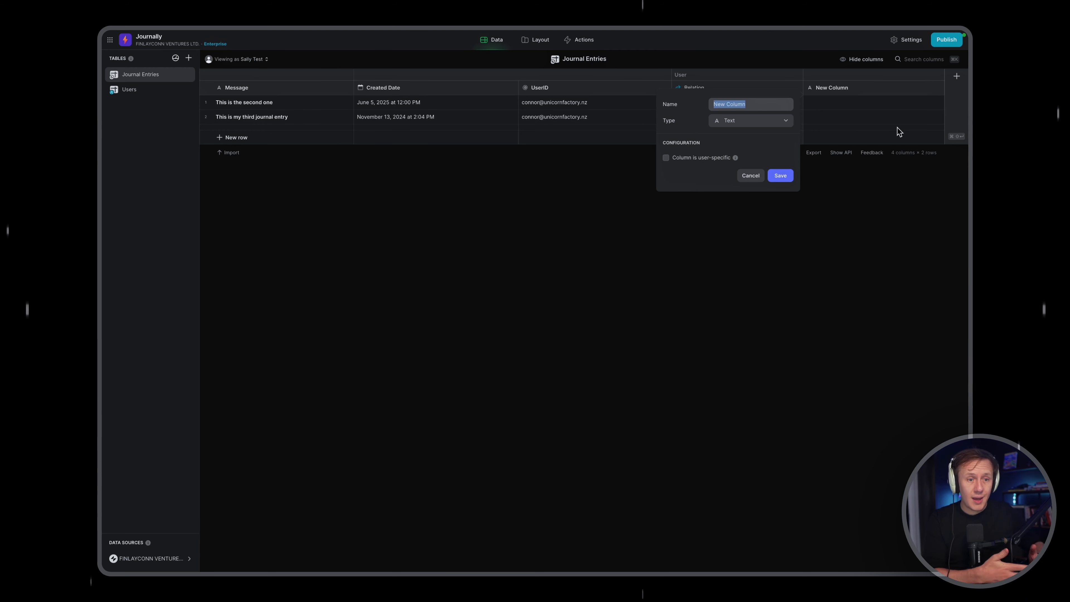
type("Loo")
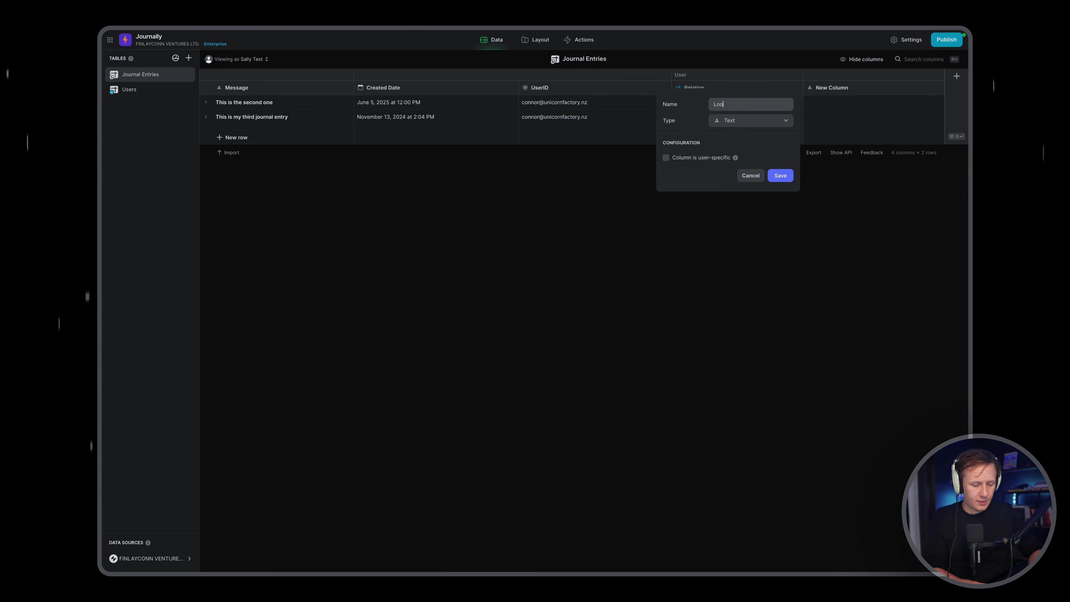
key("BackSpace")
key("BackSpace")
key("BackSpace")
type("User/Role")
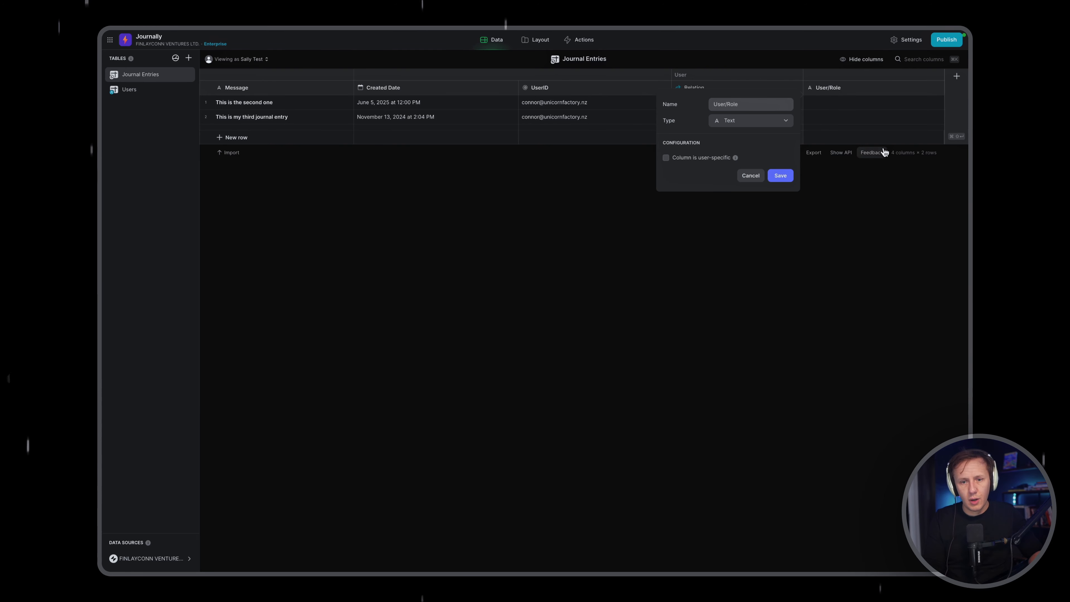
Step: Make User/Role a Lookup column that returns Role through User/Relation, and save it
left_click(730, 121)
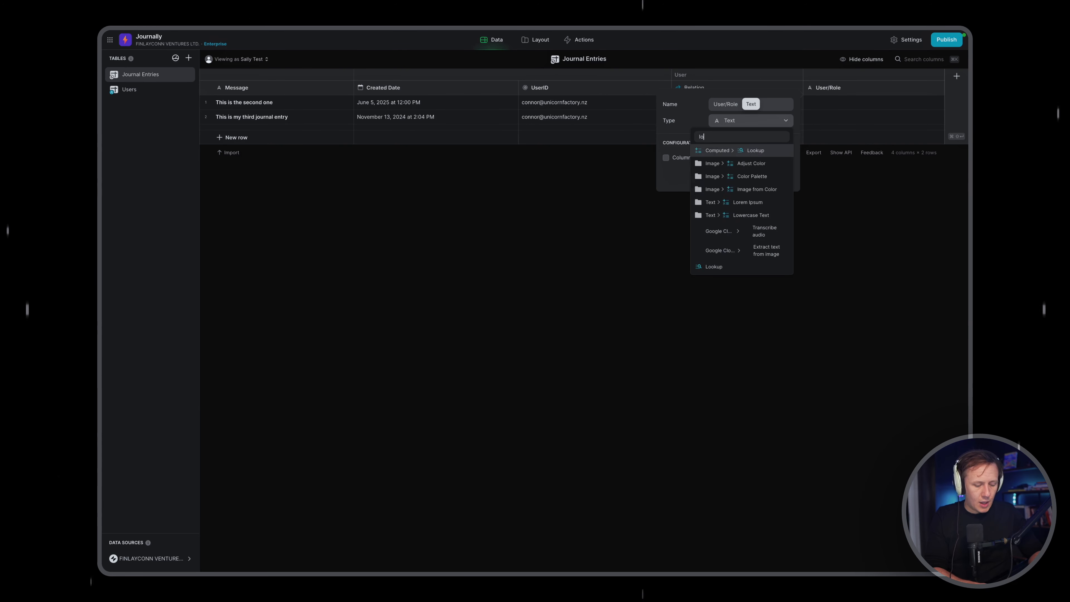
type("look")
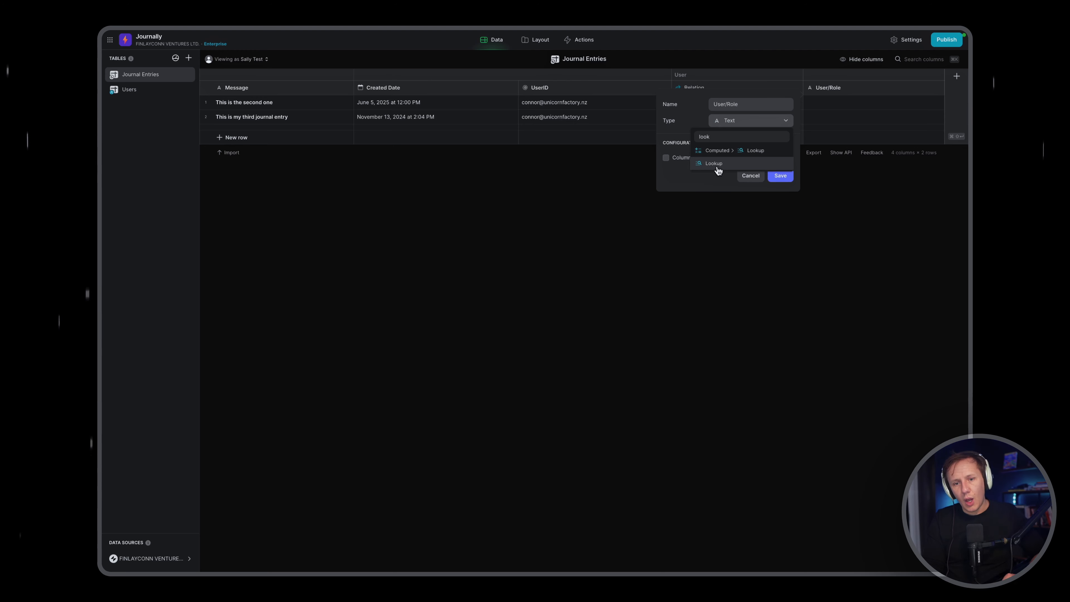
left_click(719, 166)
left_click(728, 168)
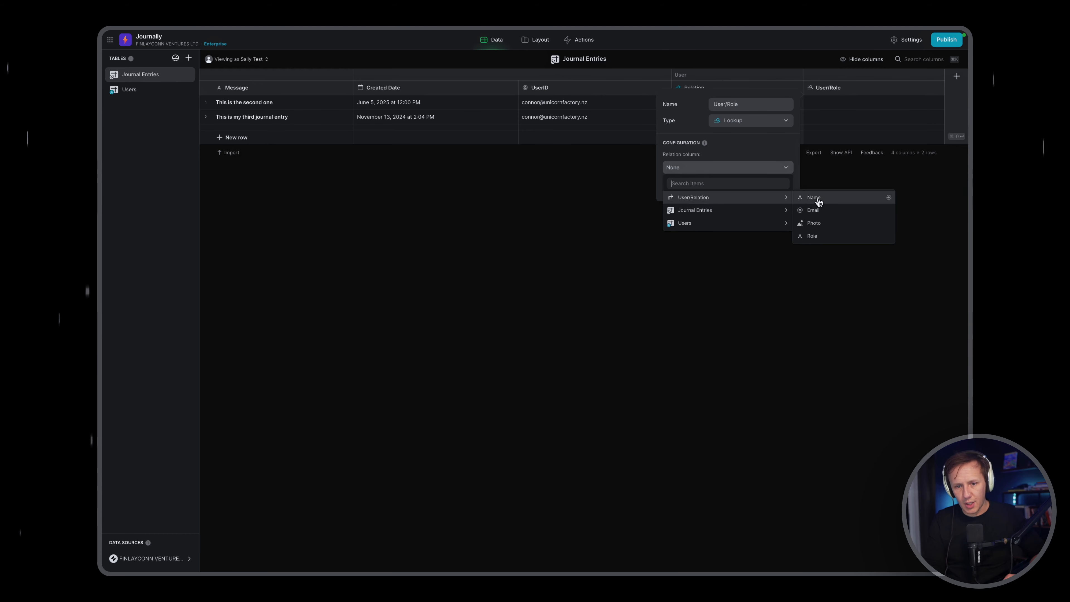
left_click(836, 237)
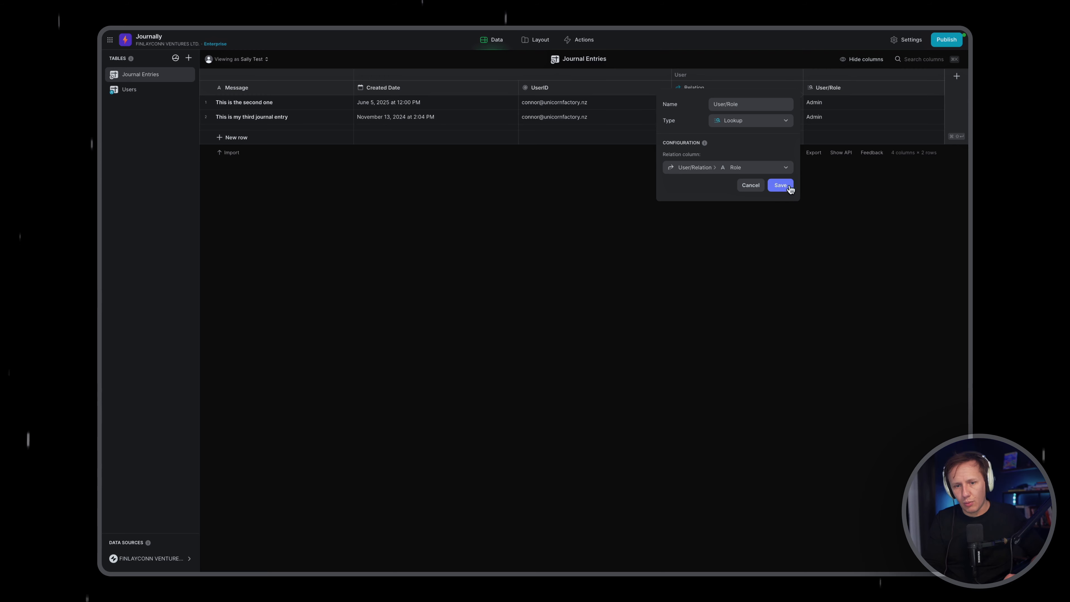
left_click(780, 185)
left_click(824, 104)
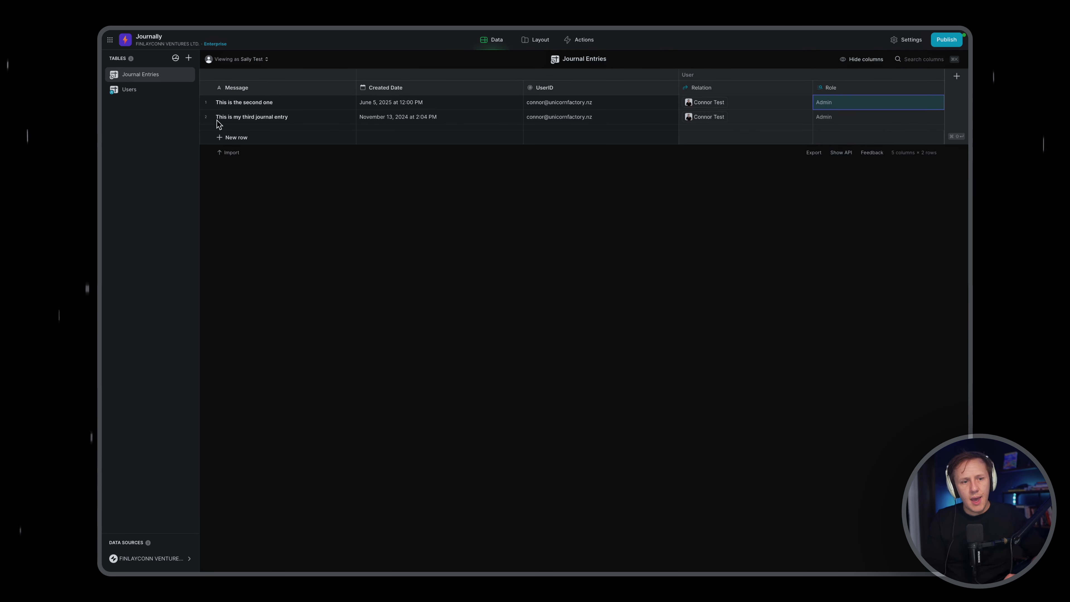
Step: Set the first user's Role to Employee in the Users table and check the looked-up role in Journal Entries
left_click(135, 91)
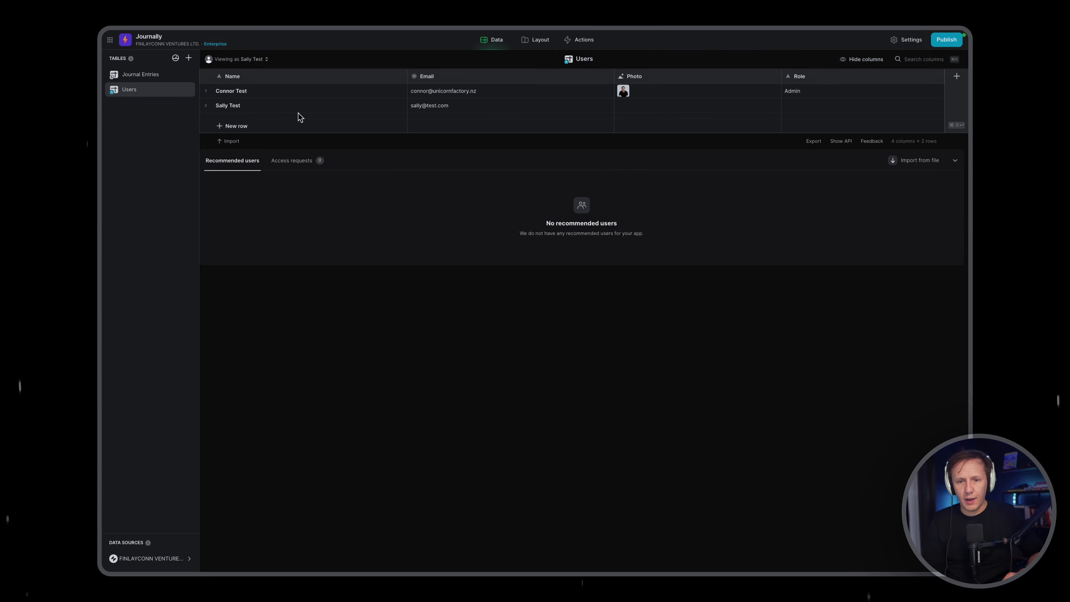
double_click(833, 93)
type("Employee")
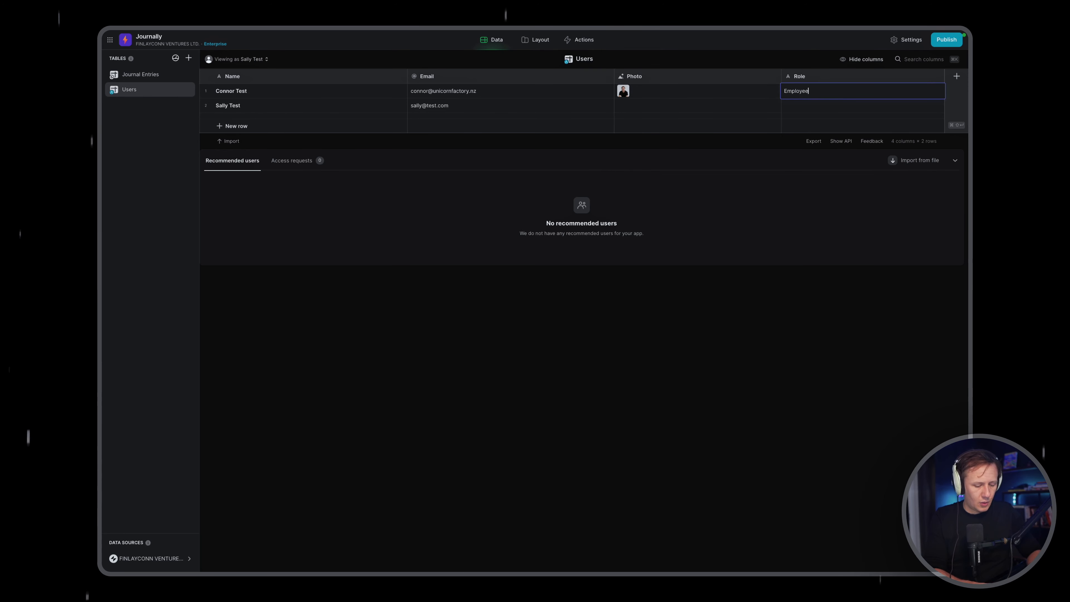
key("Return")
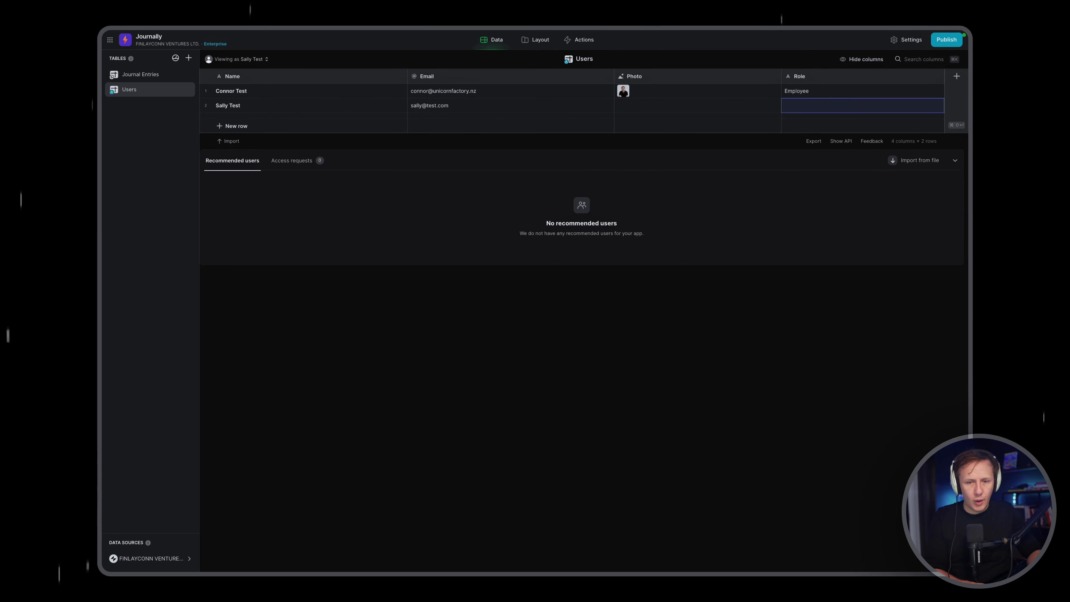
left_click(147, 80)
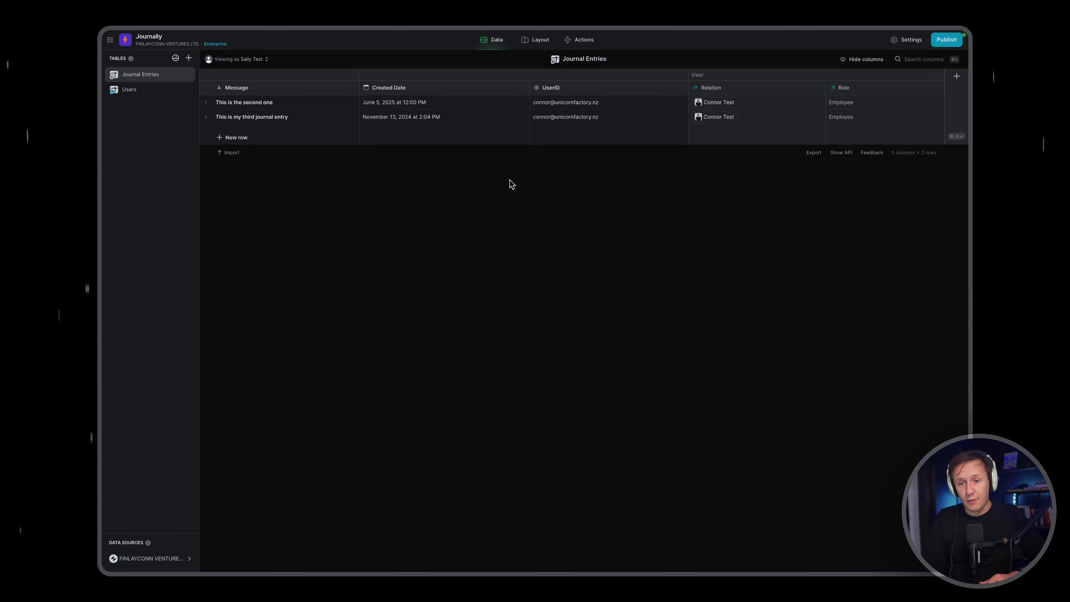
left_click(864, 108)
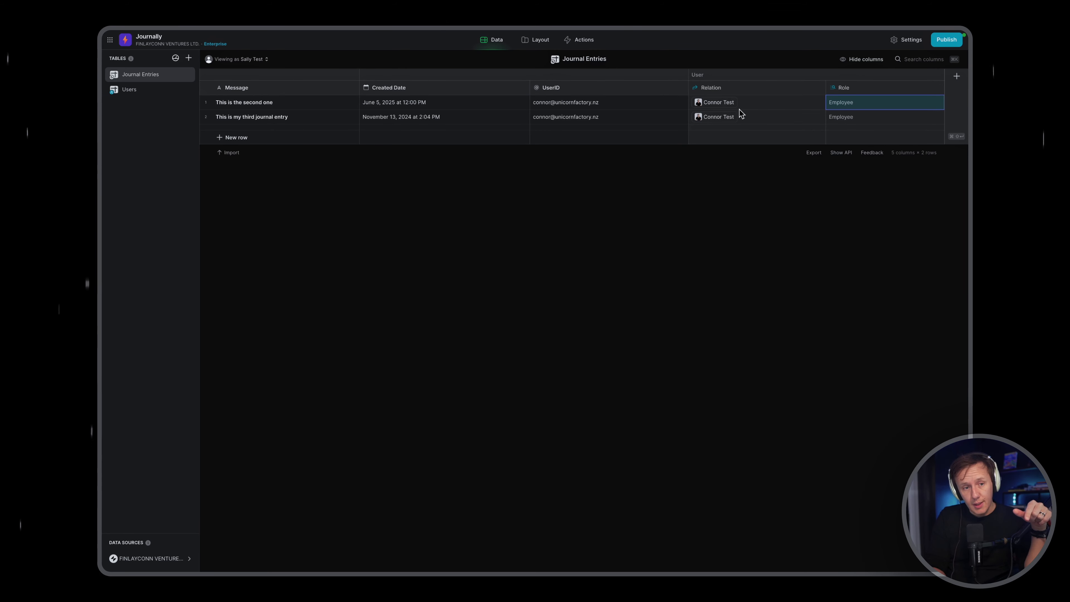
Step: Add a column named Journal/Records to the Users table and set its type to Relation
left_click(144, 98)
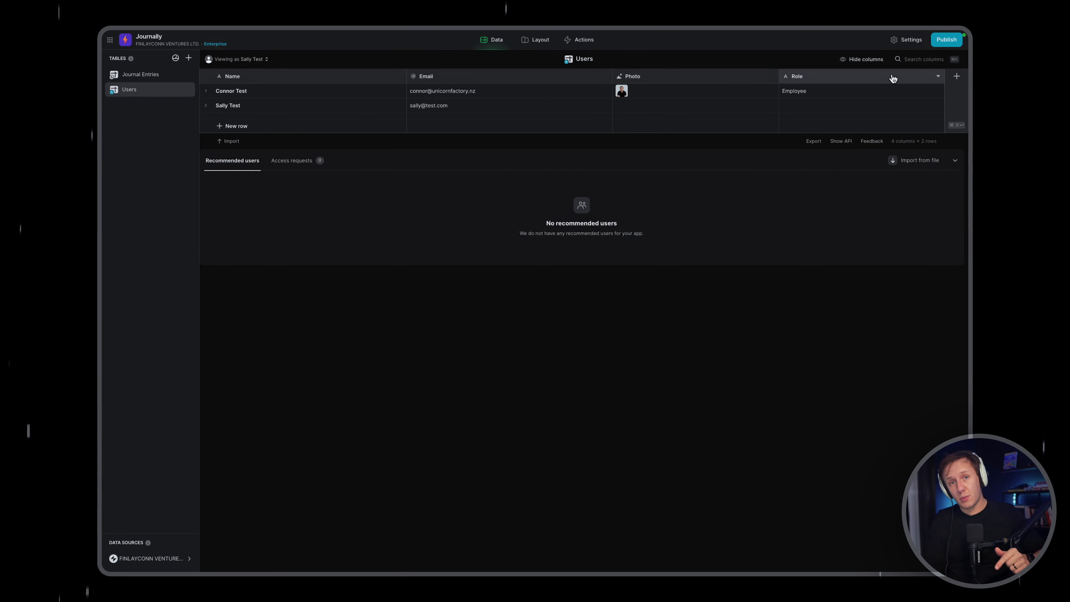
left_click(960, 94)
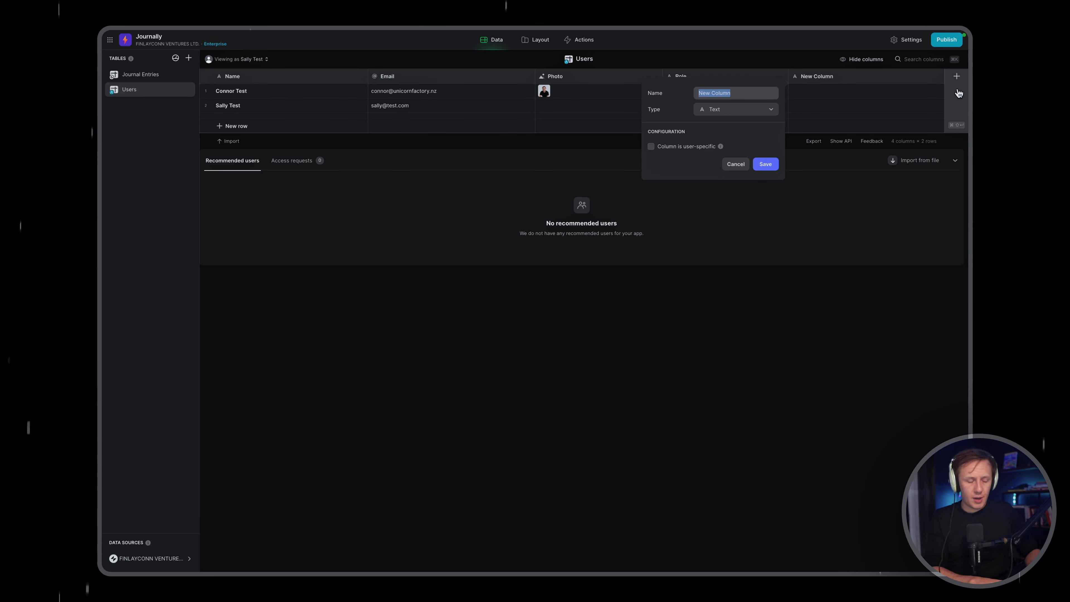
type("Journ")
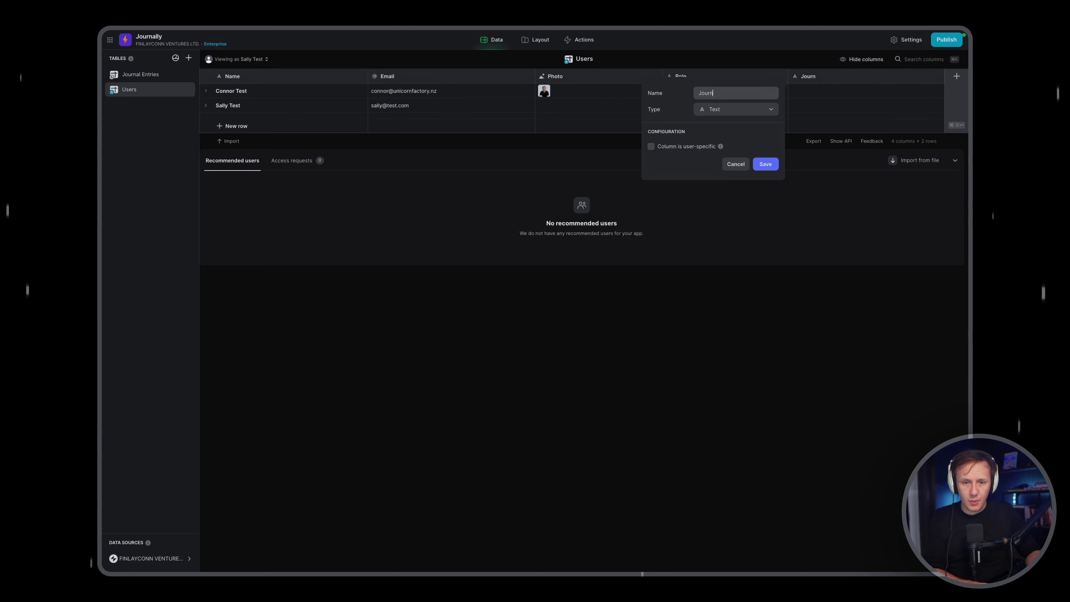
type("al")
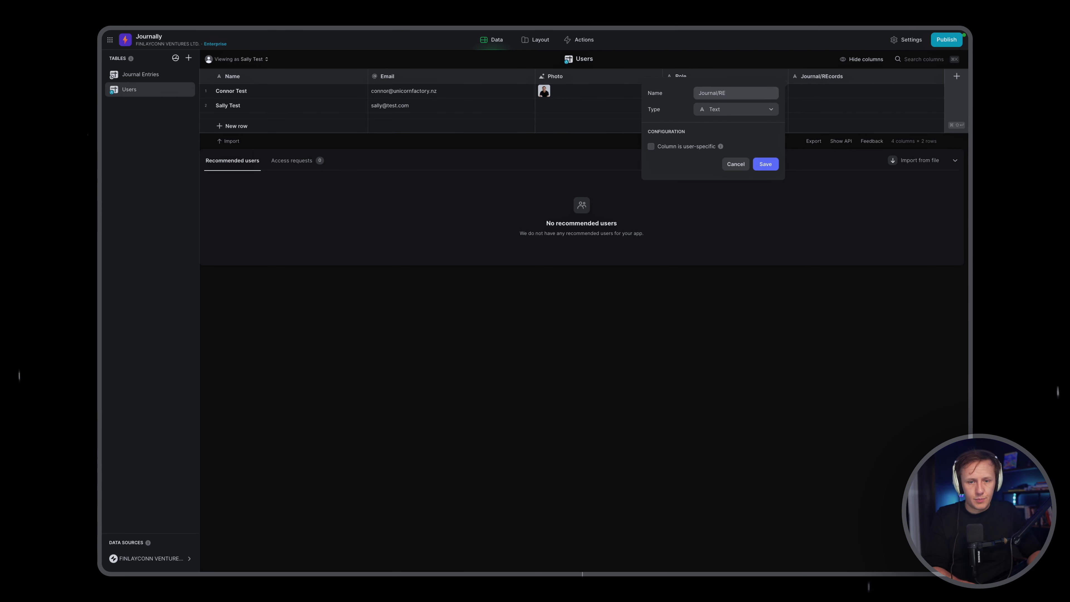
type("/Records")
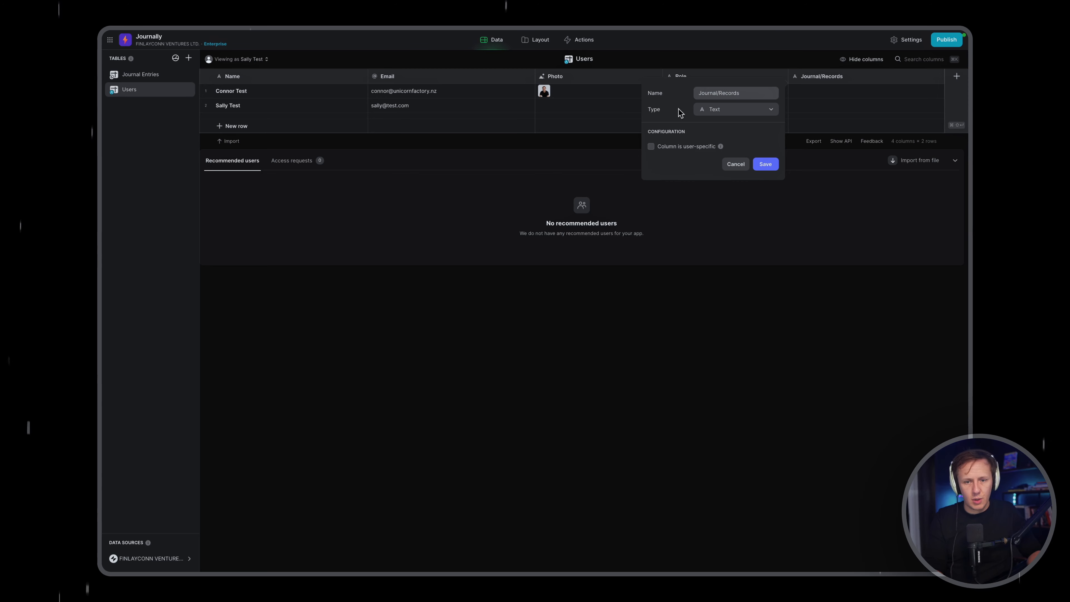
left_click(733, 110)
left_click(700, 255)
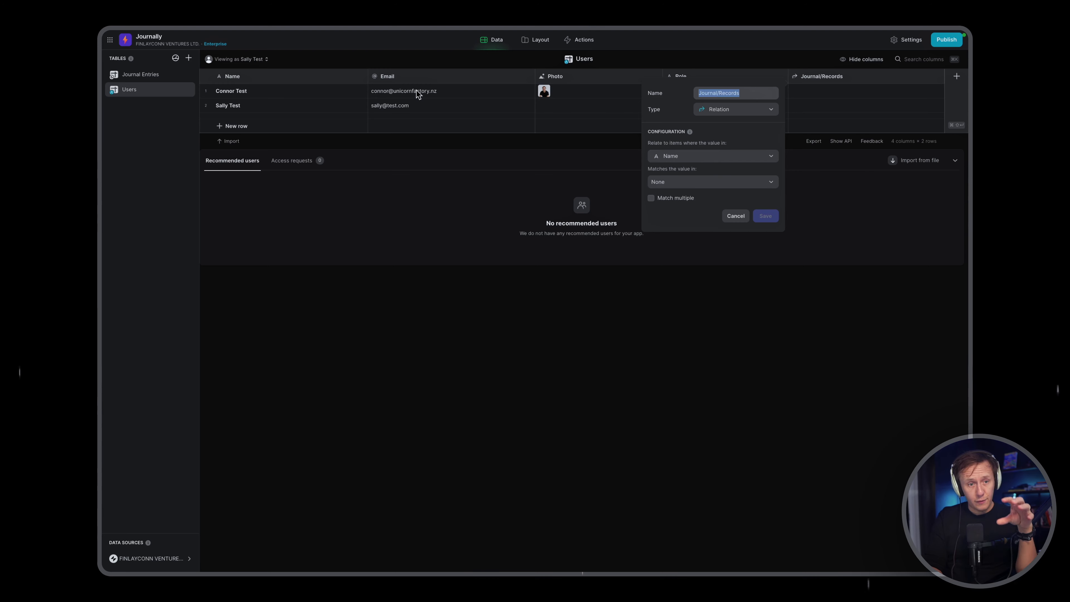
Step: Relate Email to the UserID column of Journal Entries, allow multiple matches and save the column
left_click(683, 157)
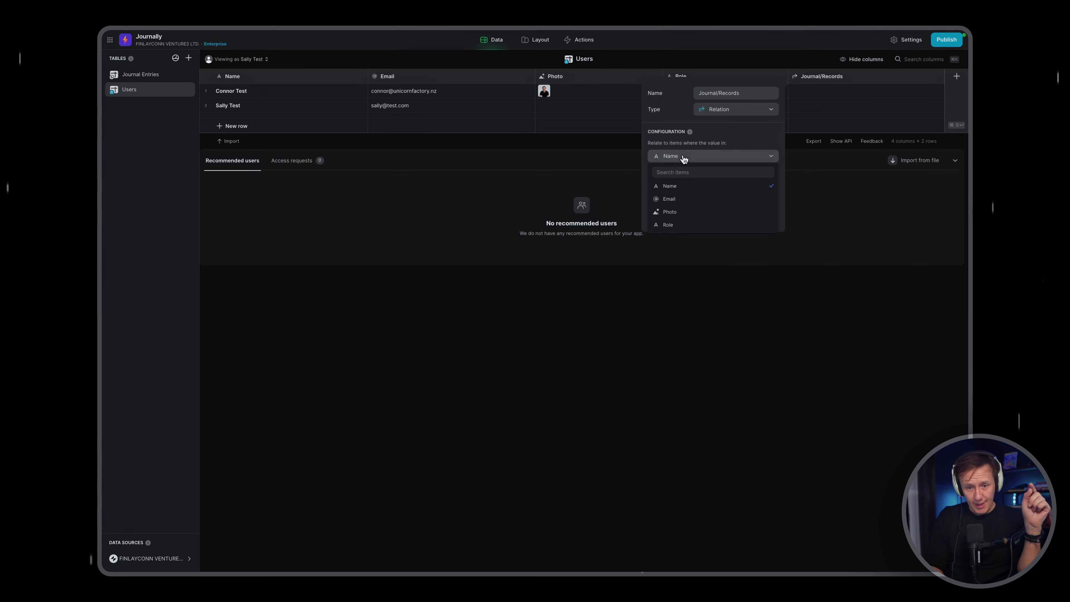
left_click(679, 199)
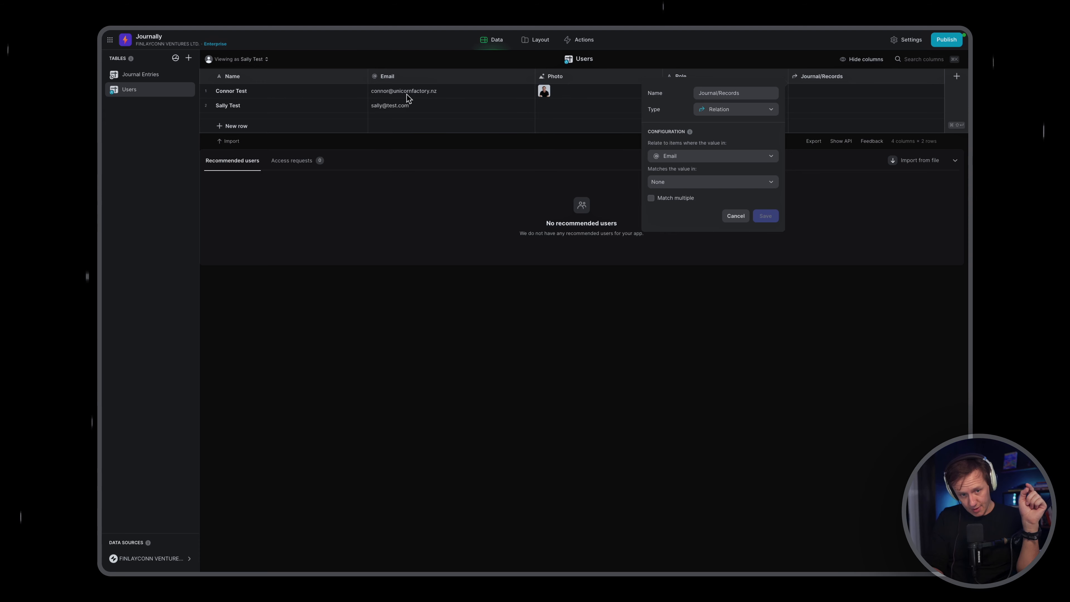
left_click(685, 183)
mouse_move(685, 213)
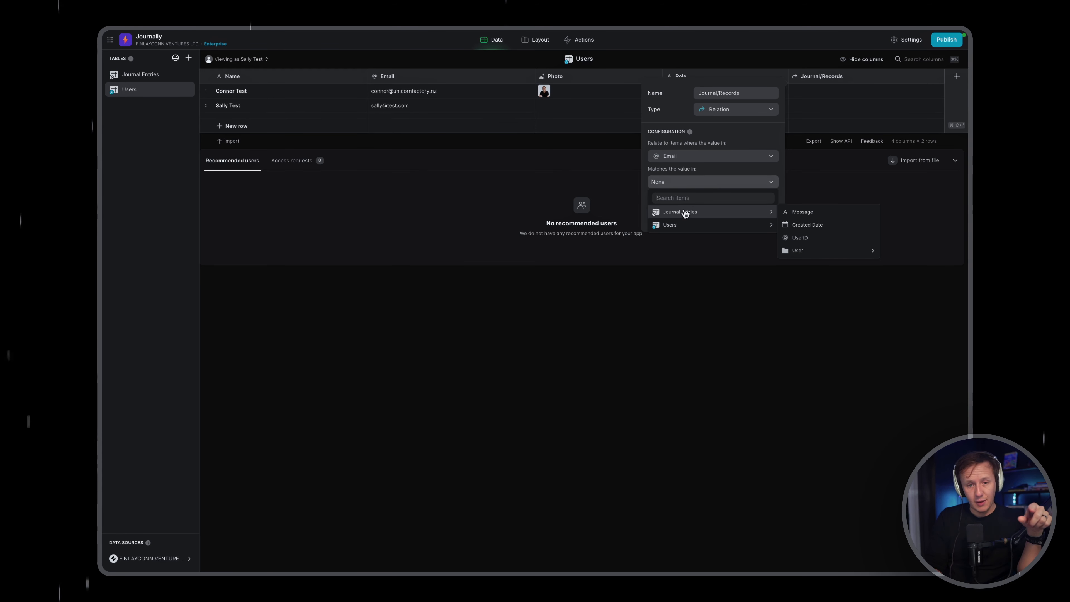
left_click(815, 239)
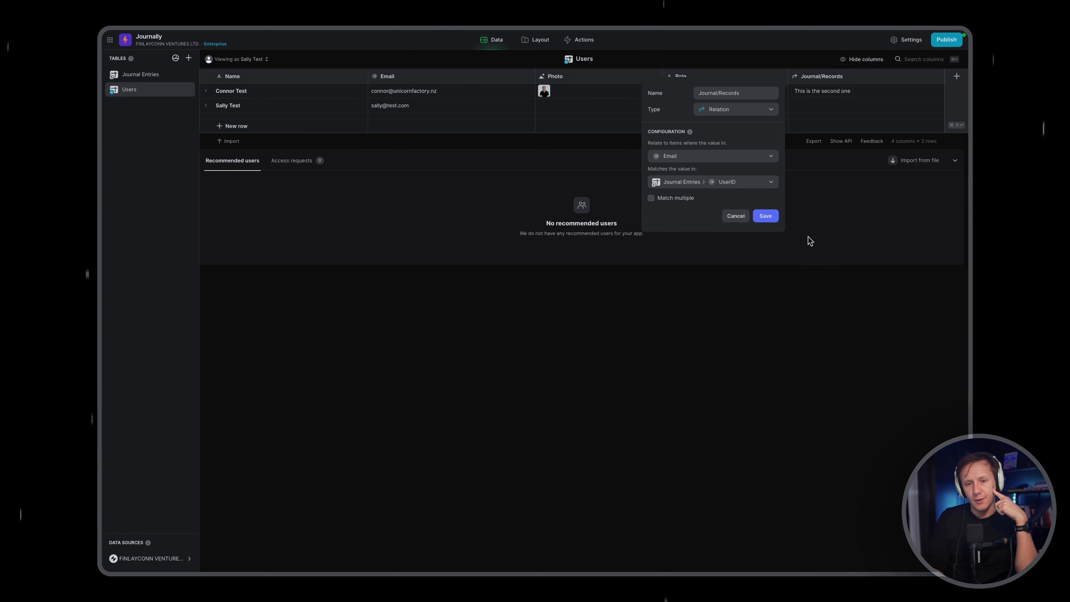
left_click(651, 203)
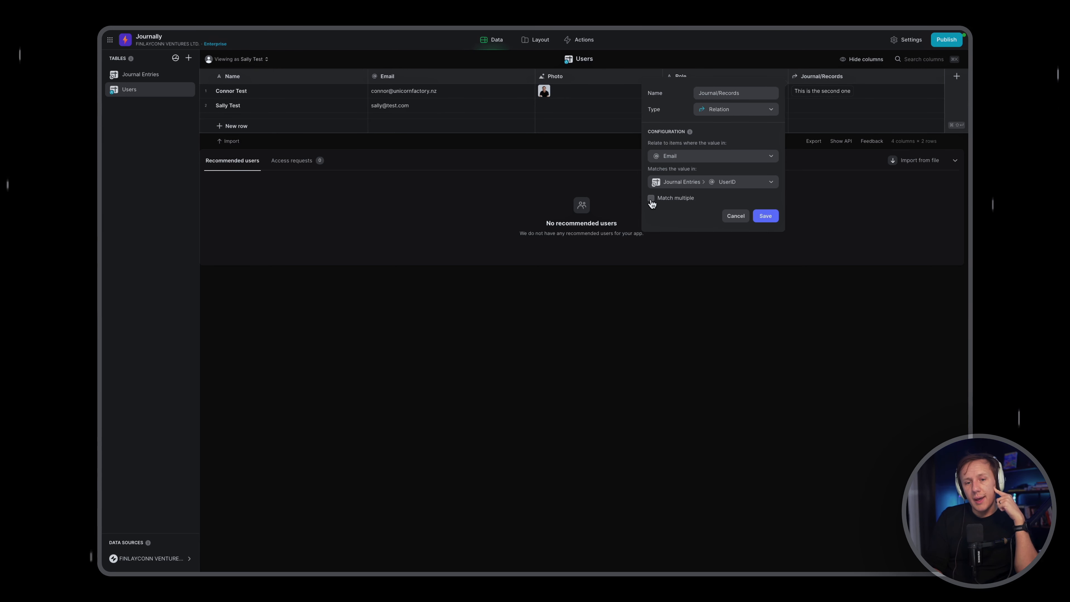
left_click(765, 218)
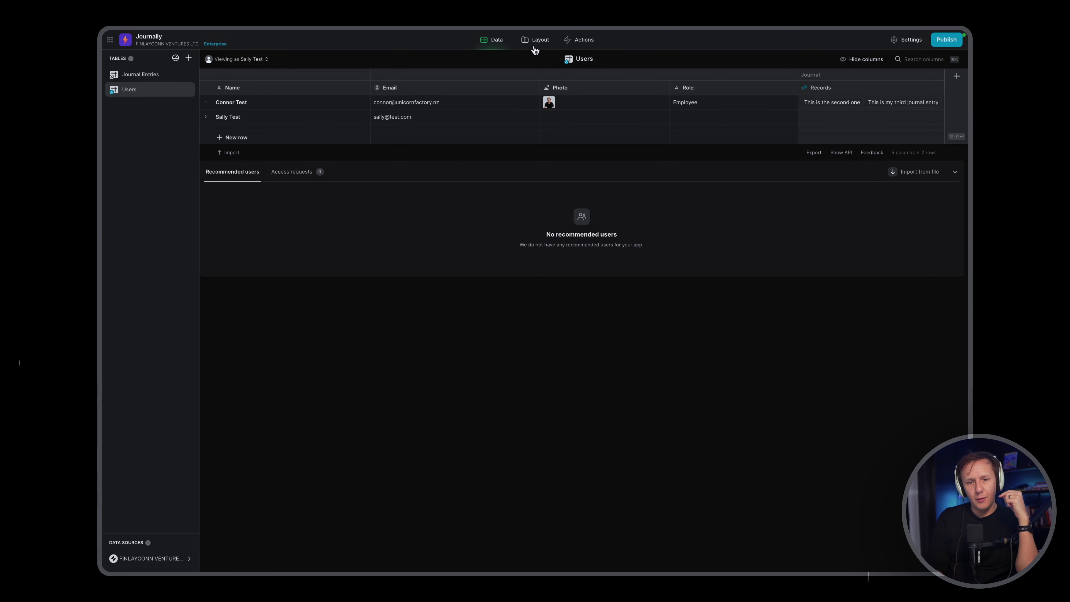
Step: Set the journal collection's source in the layout to User Profile > Journal > Records and preview the app as the first user
left_click(535, 42)
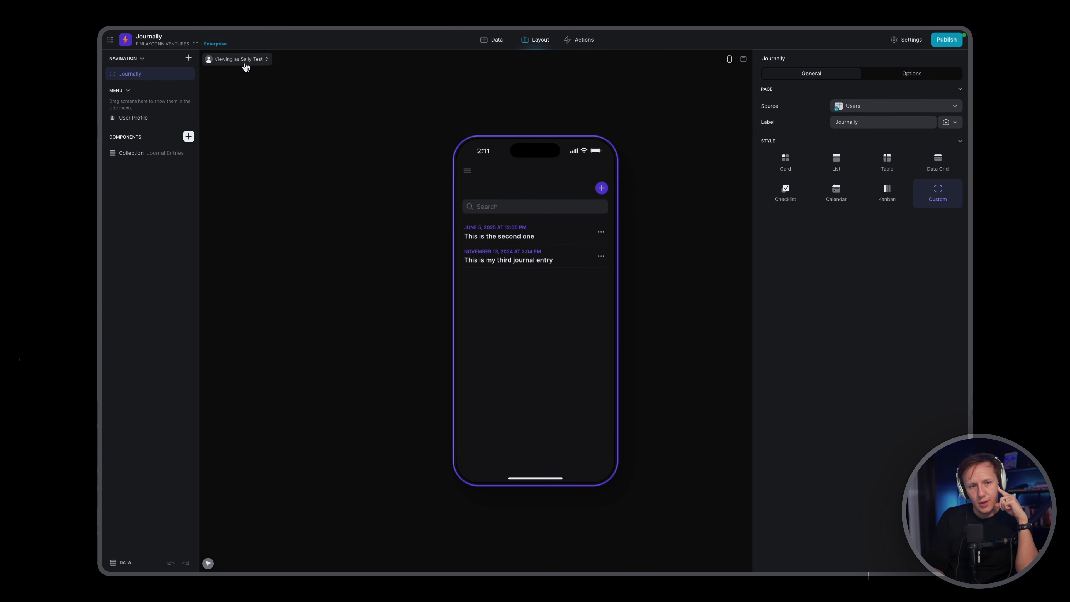
left_click(132, 155)
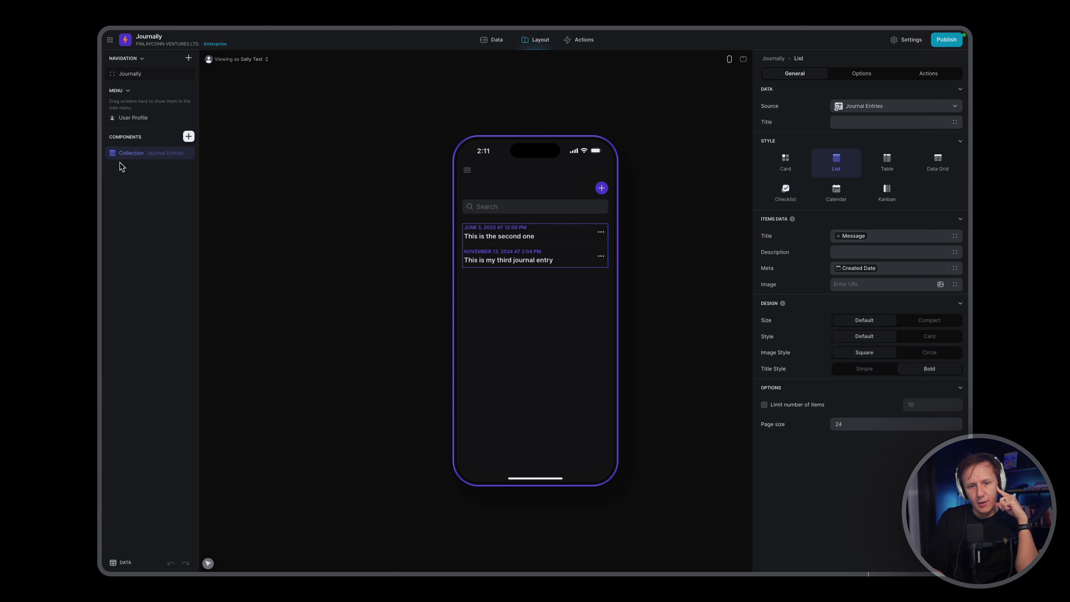
left_click(874, 111)
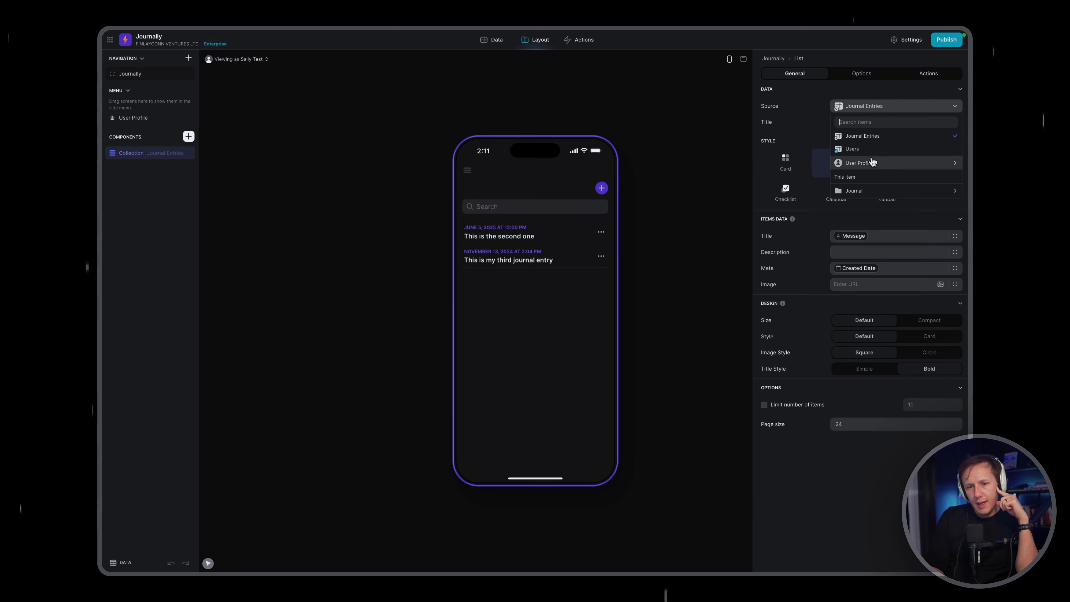
mouse_move(875, 164)
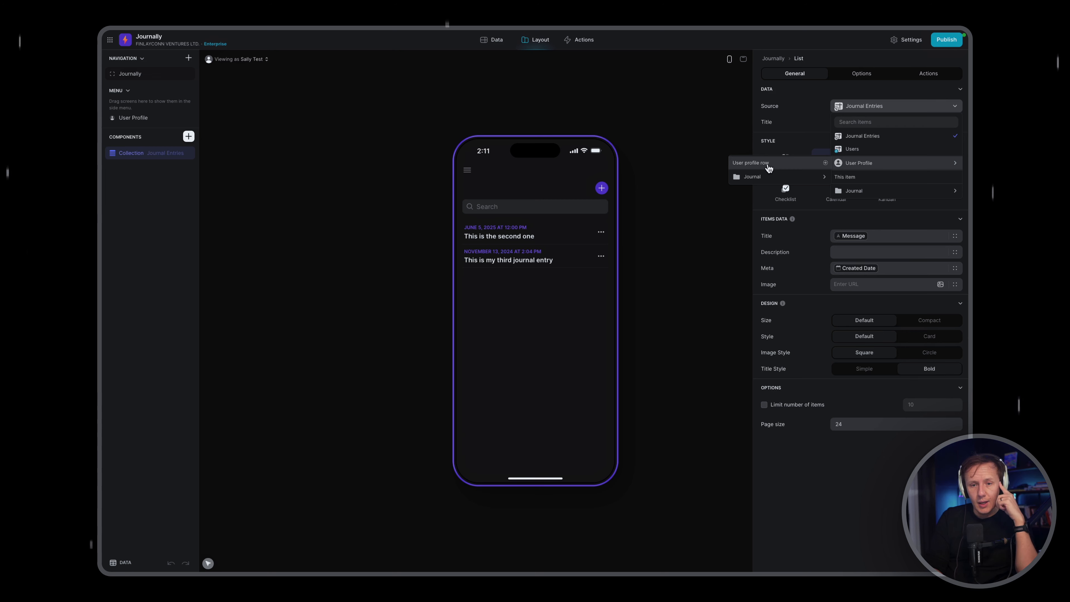
mouse_move(770, 177)
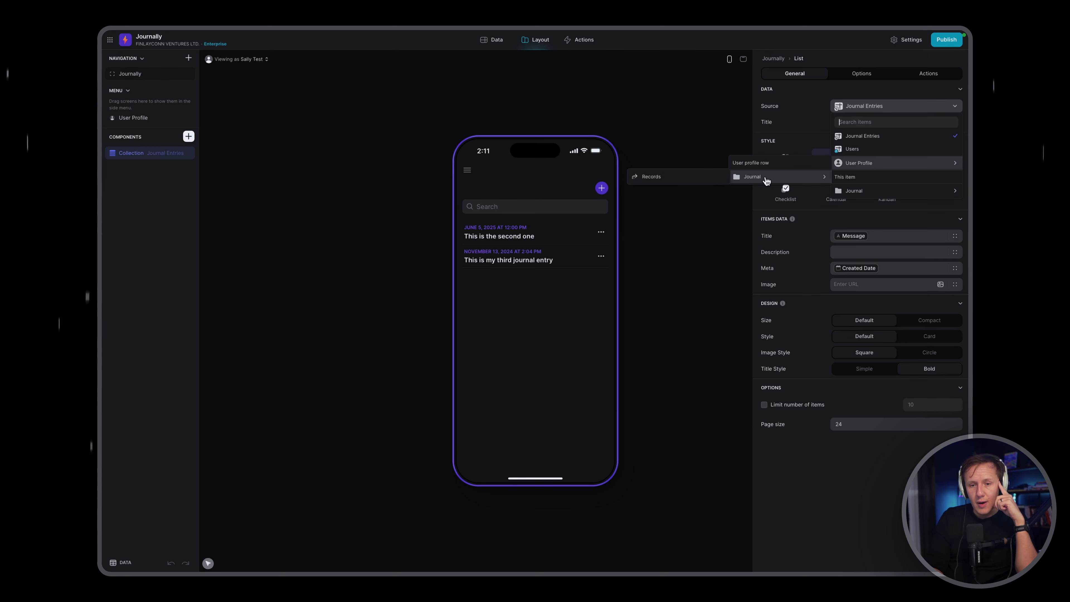
left_click(650, 178)
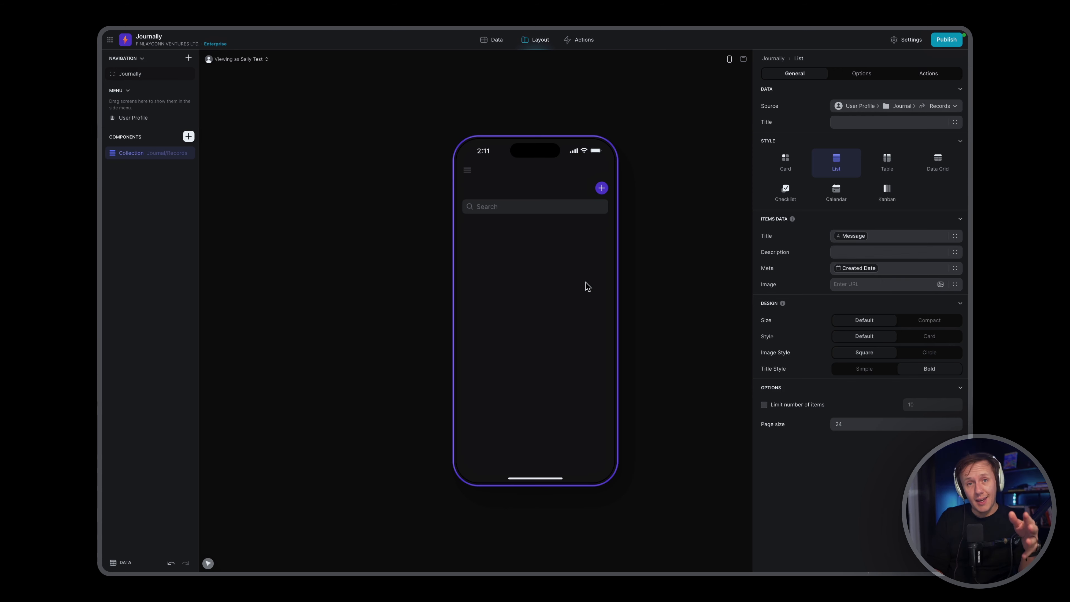
left_click(251, 62)
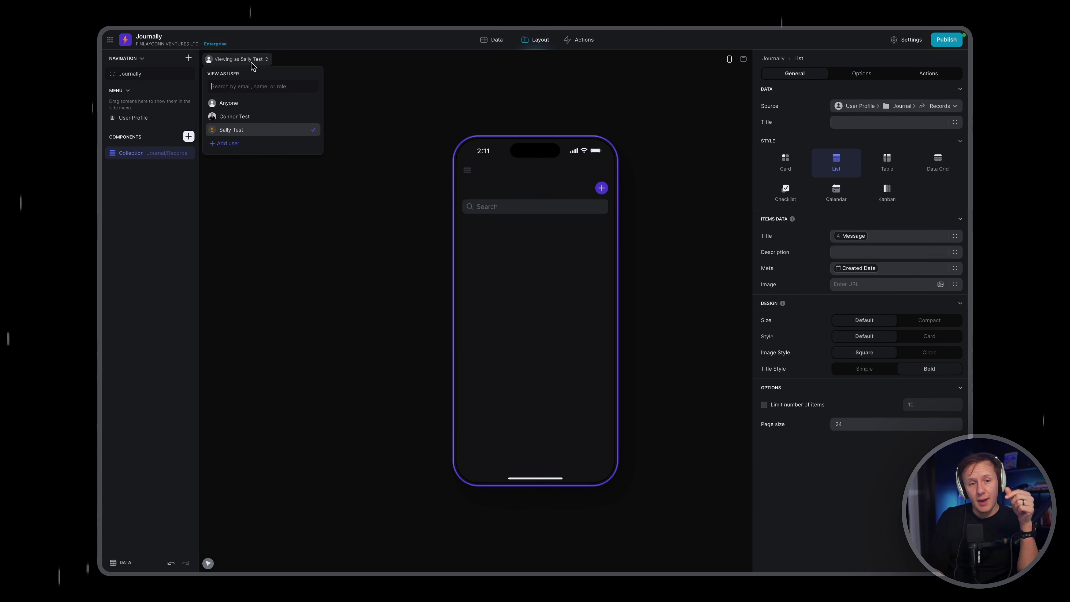
left_click(236, 117)
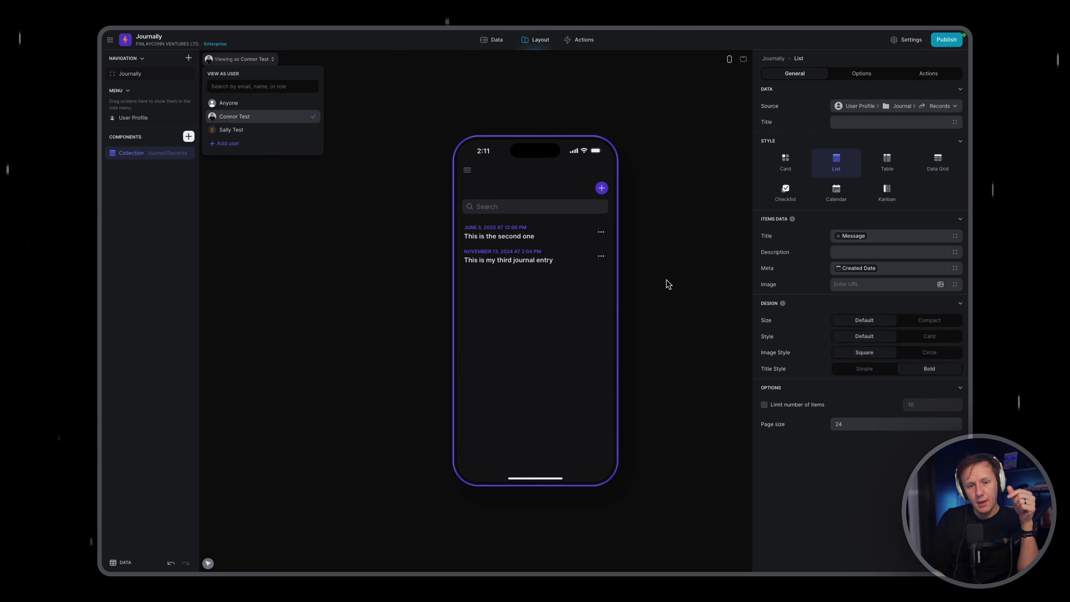
Step: Preview the app as the second user to view that user's journal collection
left_click(594, 326)
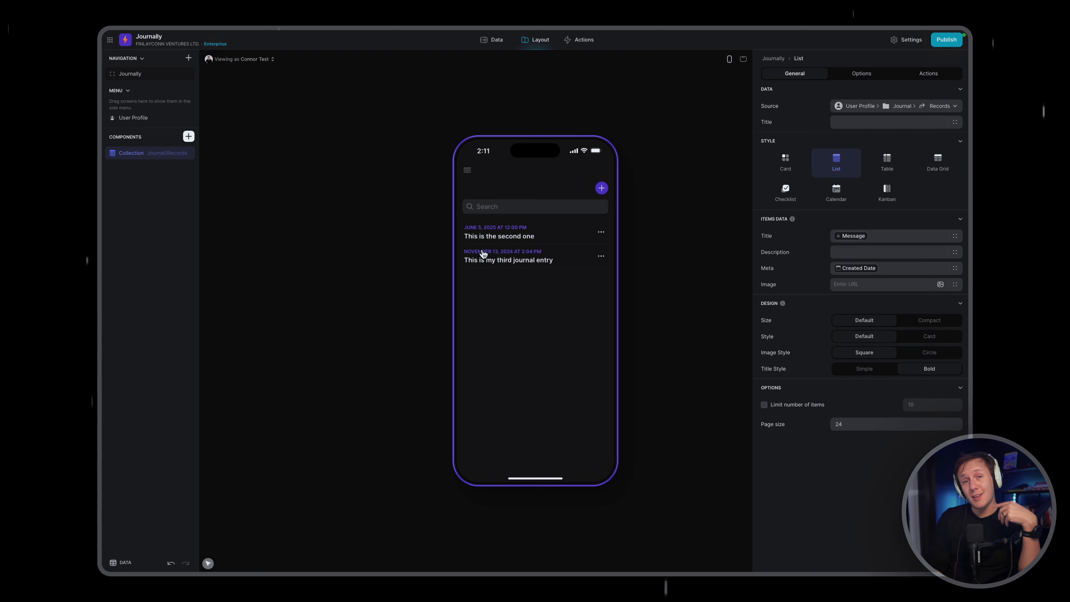
left_click(249, 59)
left_click(257, 132)
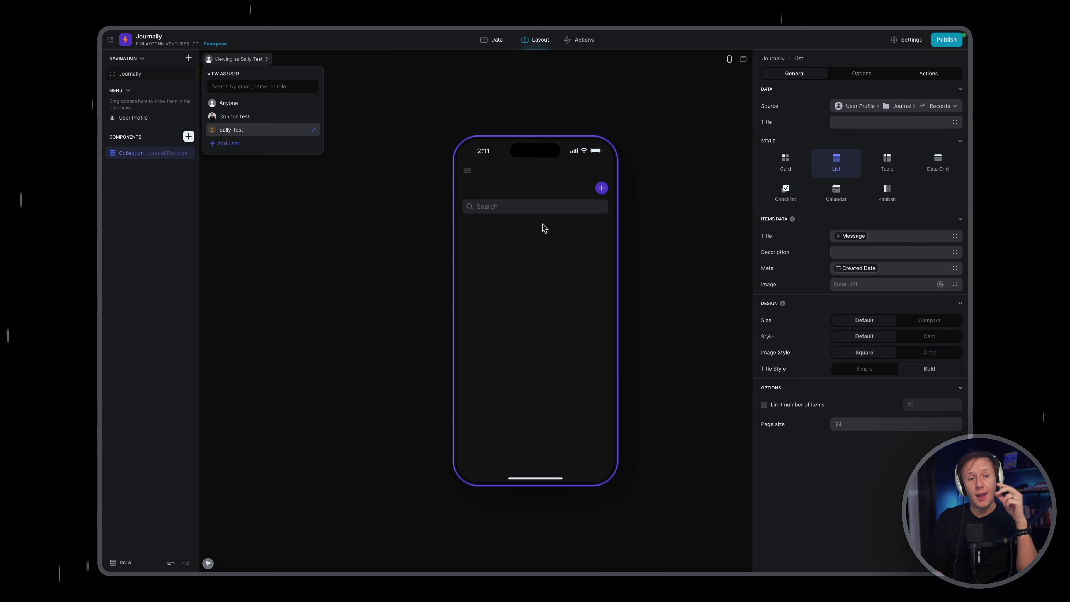
left_click(532, 263)
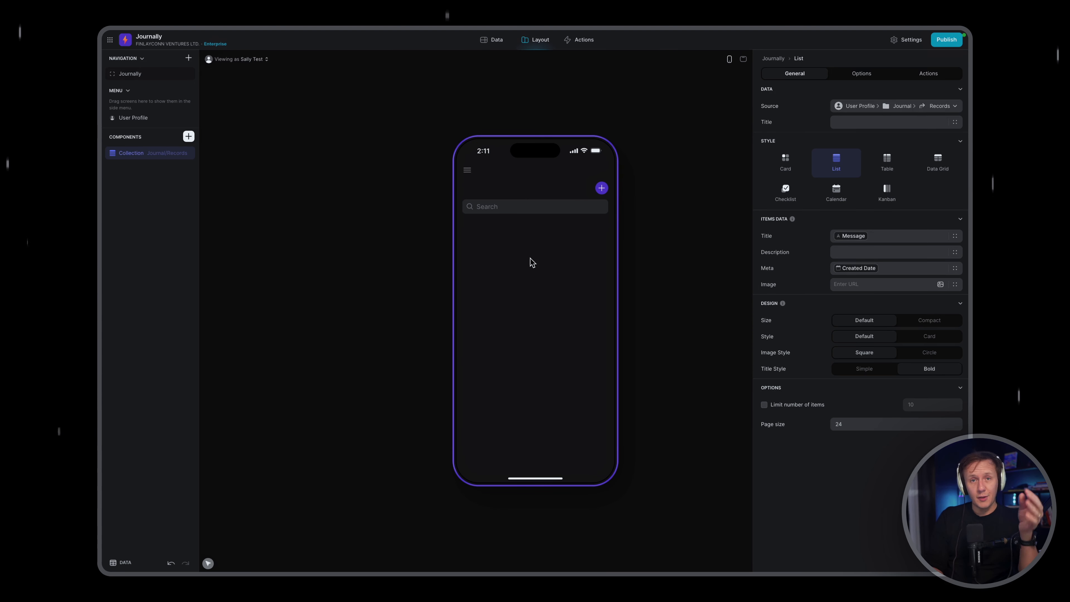
Step: Remove the Created Date, UserID and User/Relation fields from the collection's Add item form and set the Message entry's size to Large
left_click(603, 191)
left_click(604, 190)
left_click(603, 191)
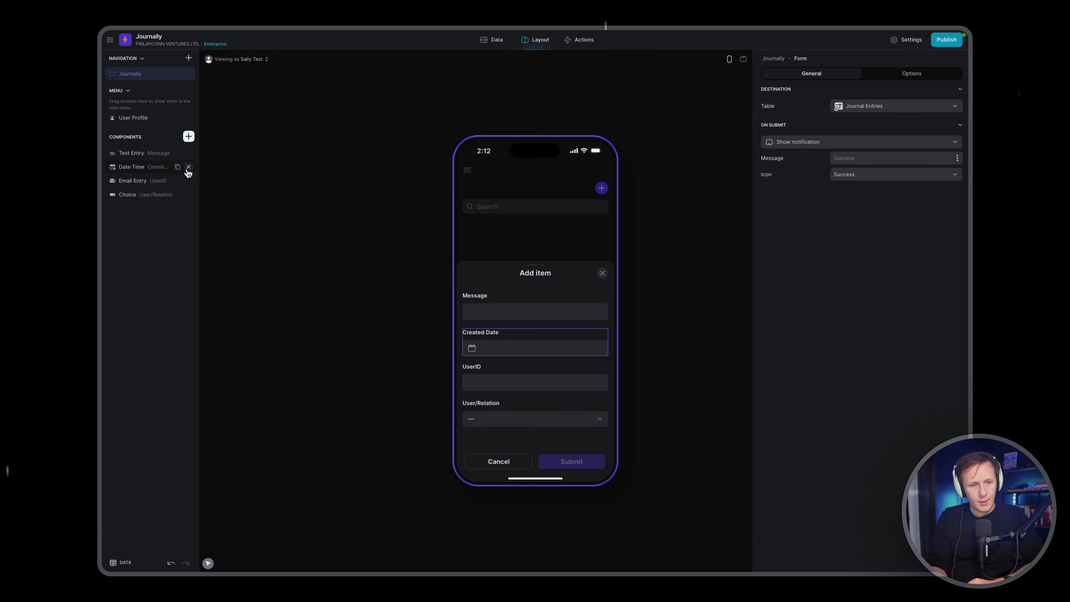
left_click(189, 167)
left_click(189, 167)
left_click(188, 167)
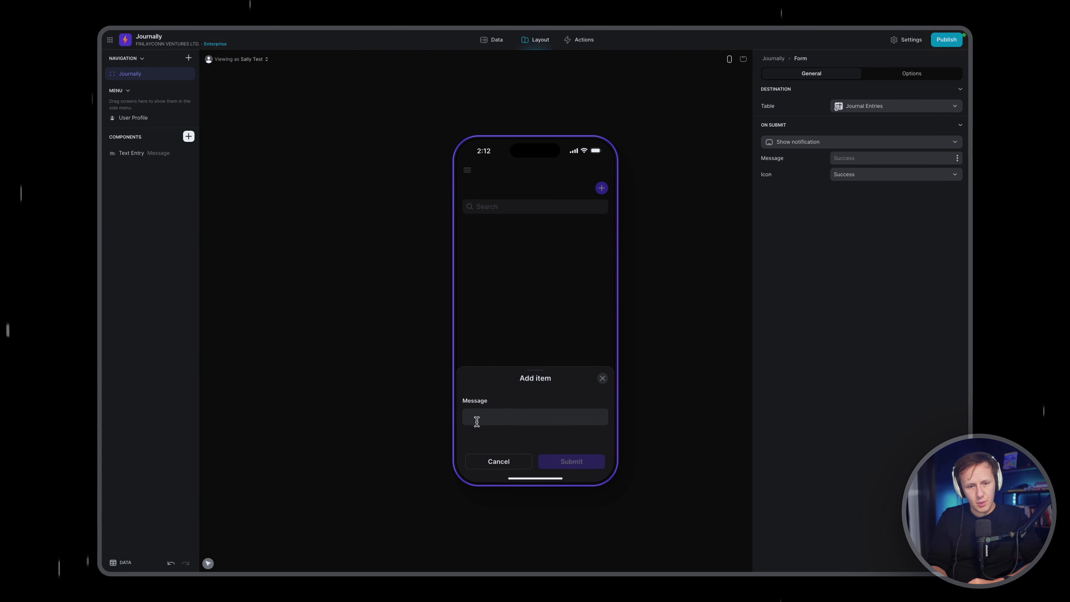
left_click(131, 153)
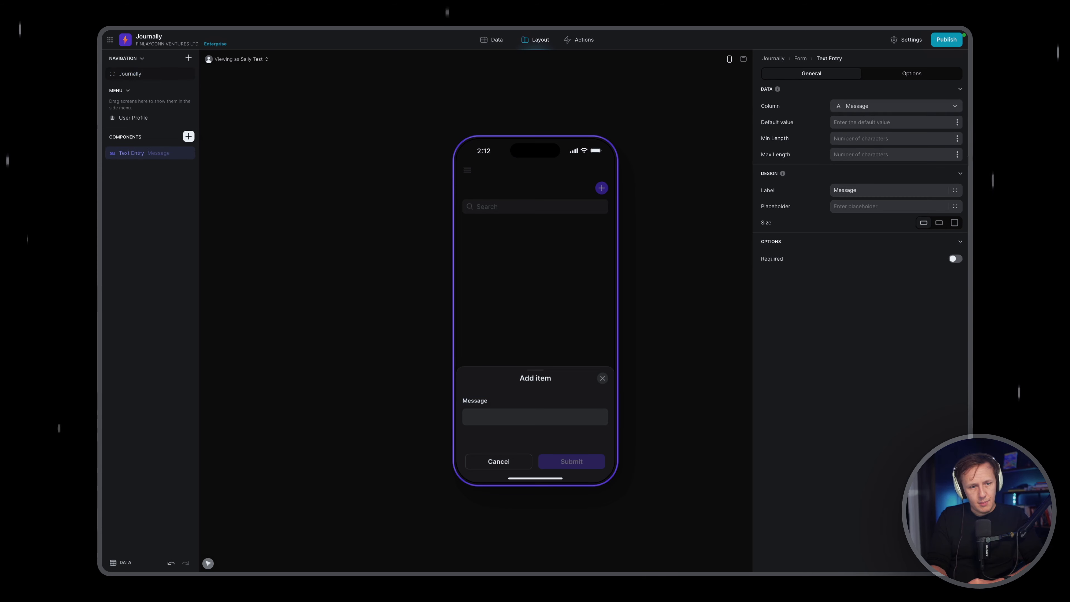
left_click(954, 223)
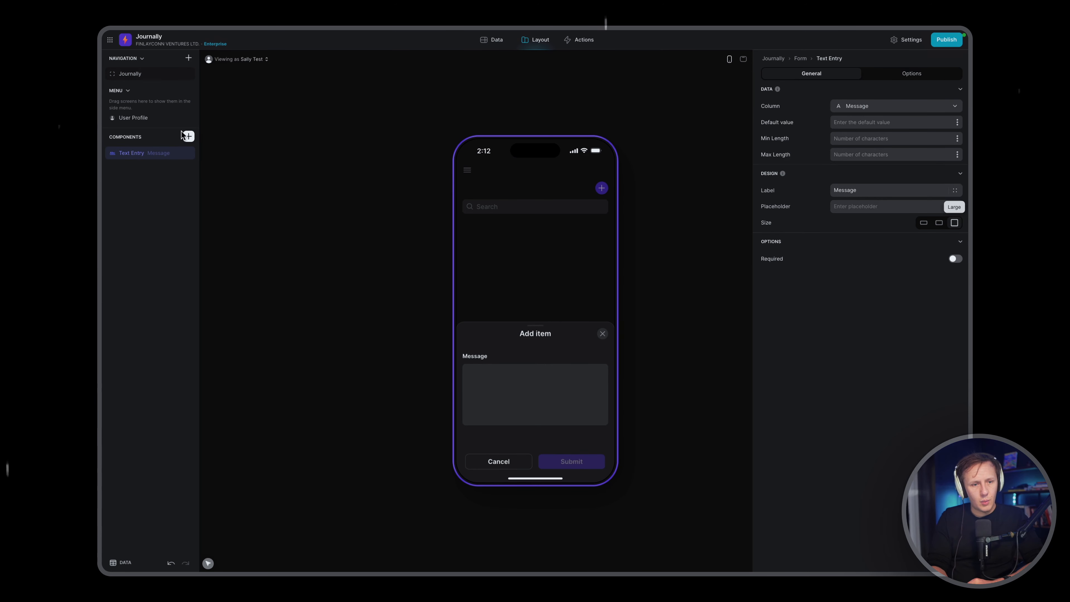
Step: Add a Current date/time value to the Add item form and write it to the Created Date column
left_click(188, 137)
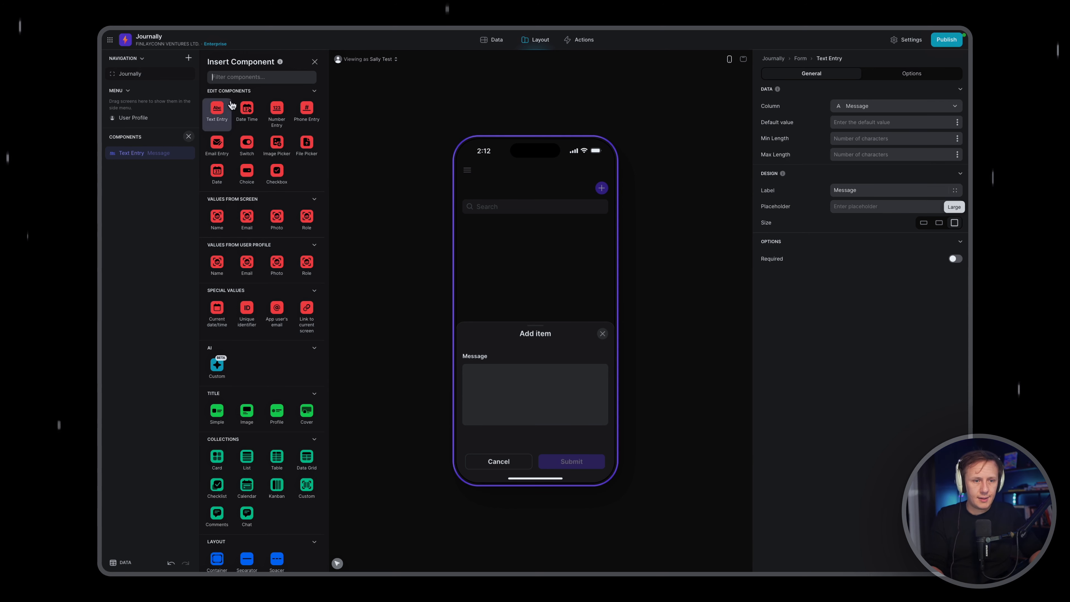
type("curr")
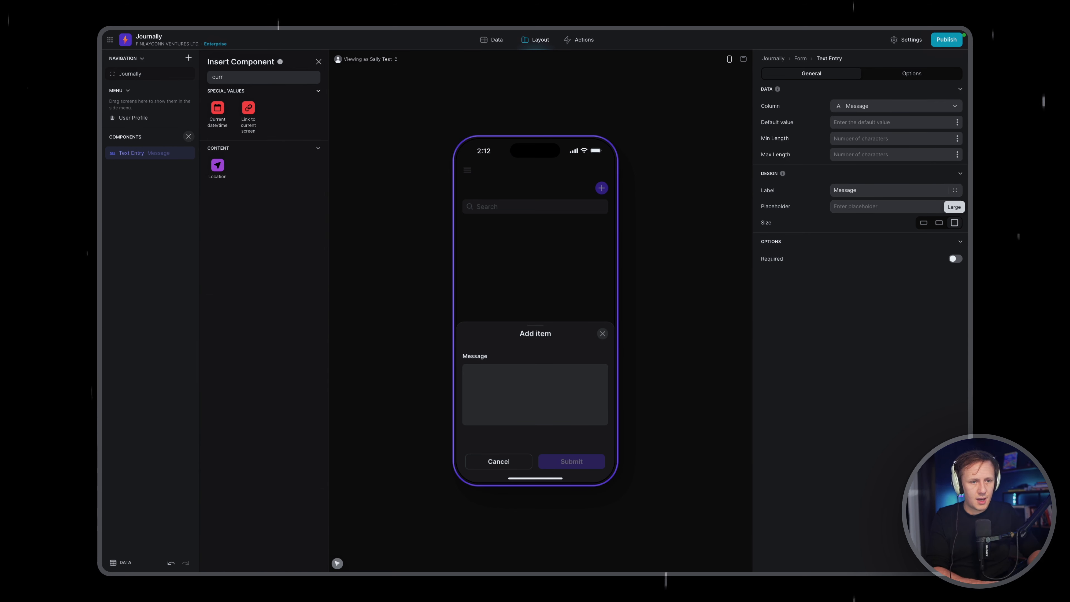
left_click(217, 109)
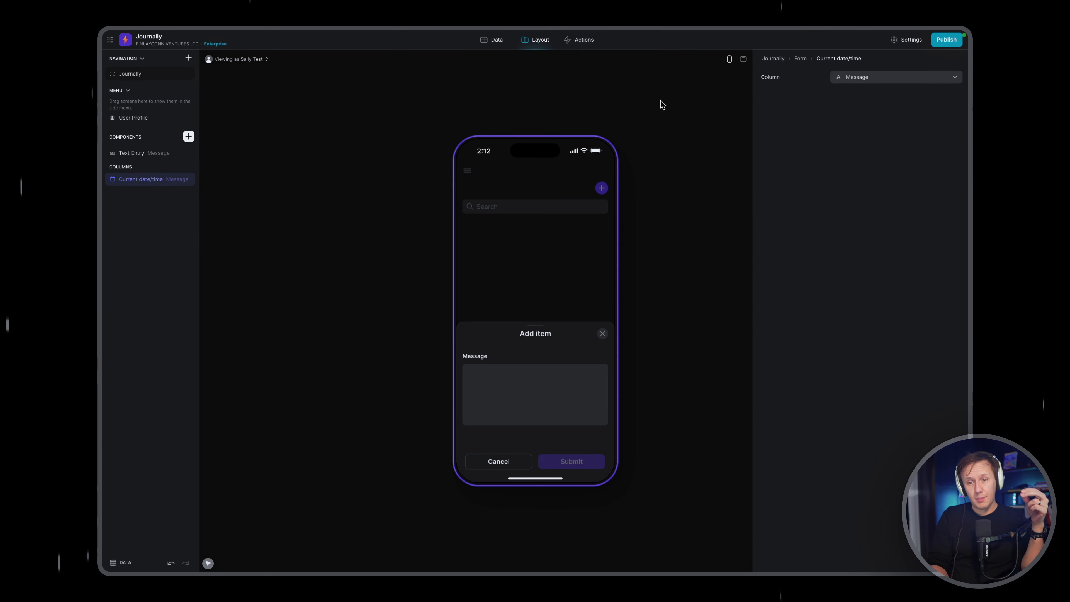
left_click(875, 78)
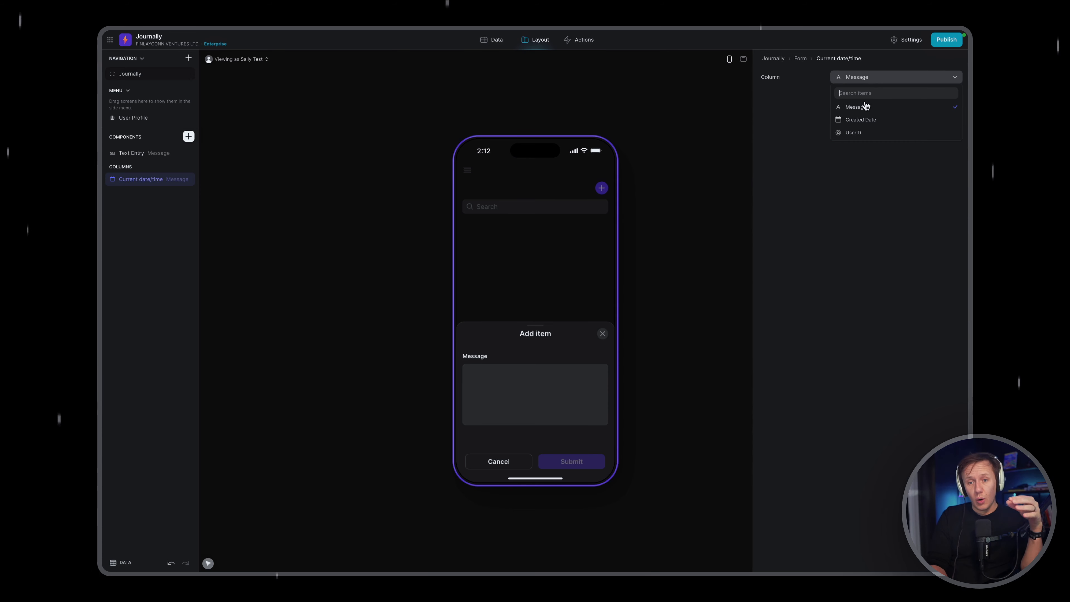
left_click(864, 122)
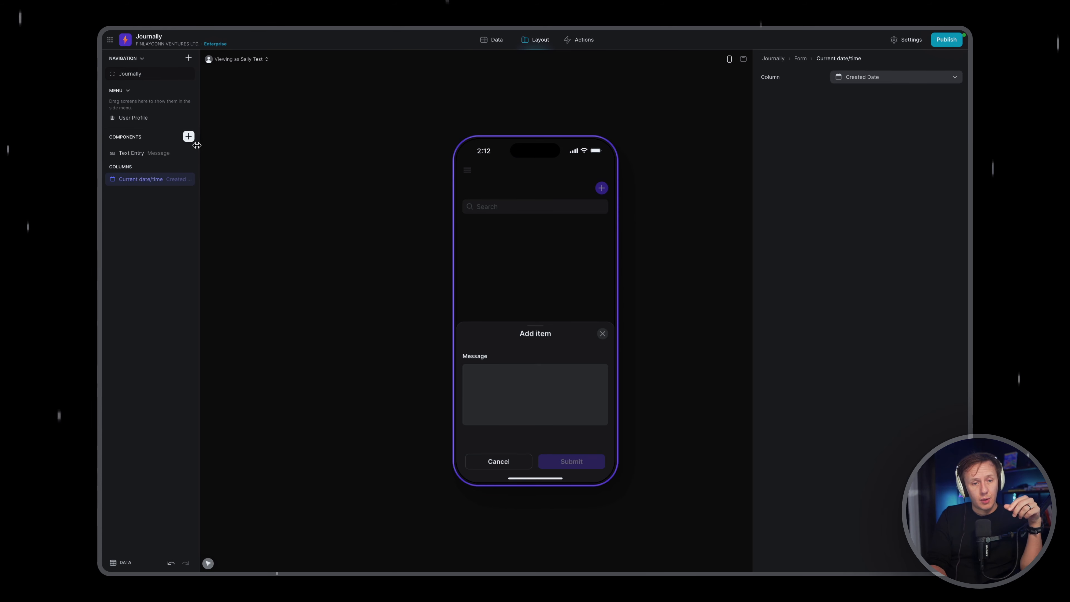
Step: Add the Email value from the user profile to the Add item form and write it to the UserID column
left_click(189, 137)
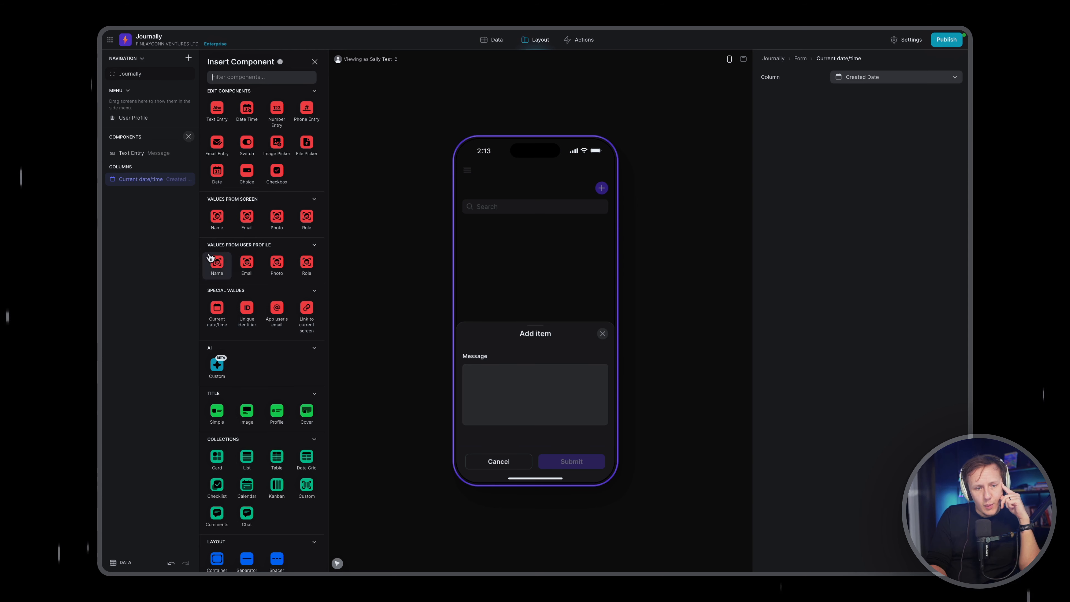
left_click(249, 266)
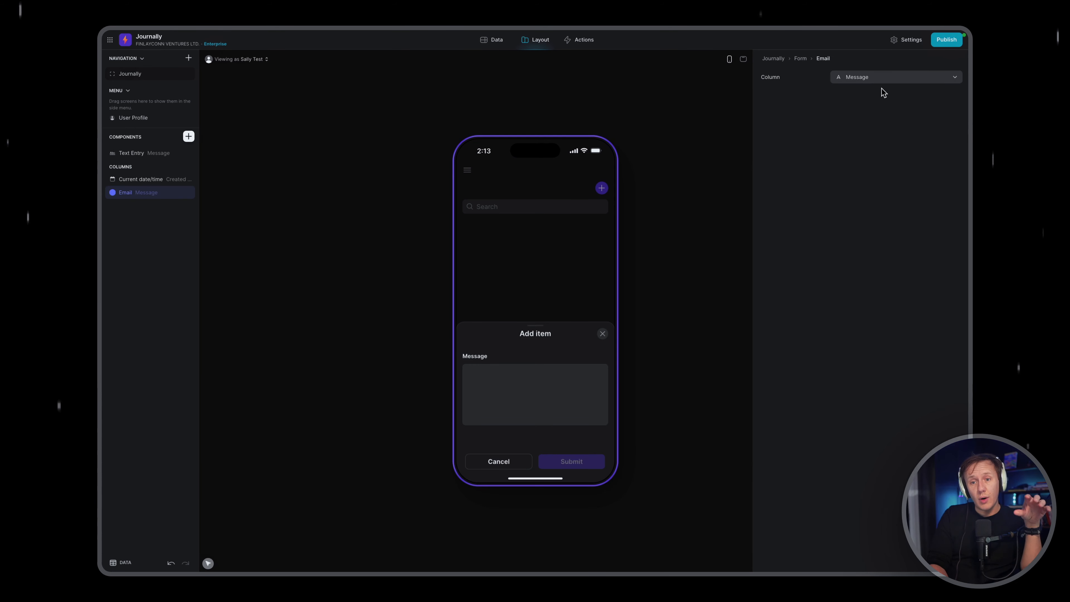
left_click(873, 80)
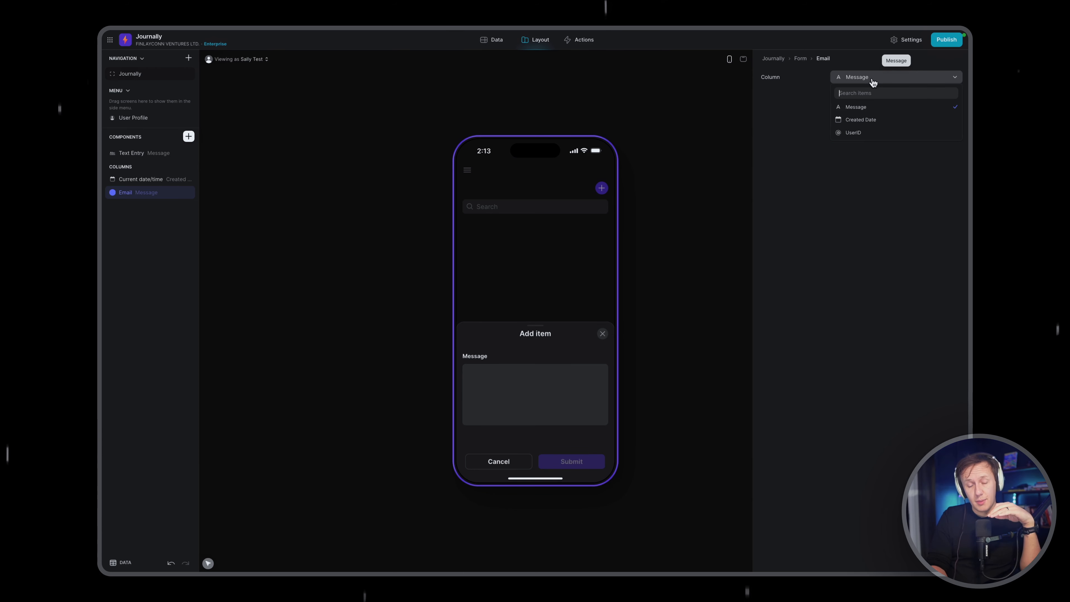
left_click(862, 134)
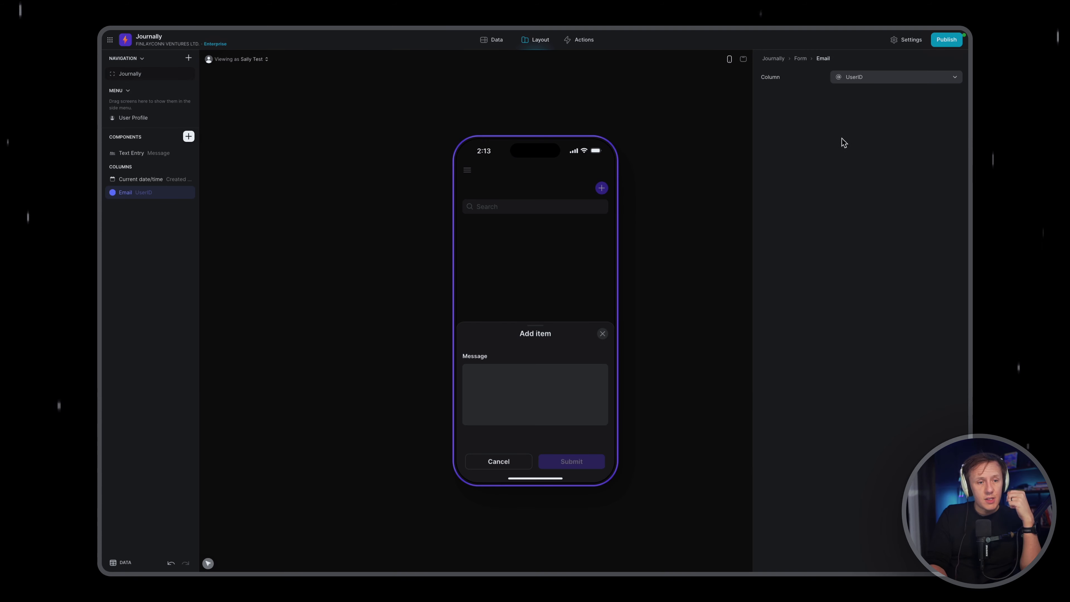
Step: Enter a test message naming the second user as author, review the form's two hidden column values and submit the entry
left_click(506, 375)
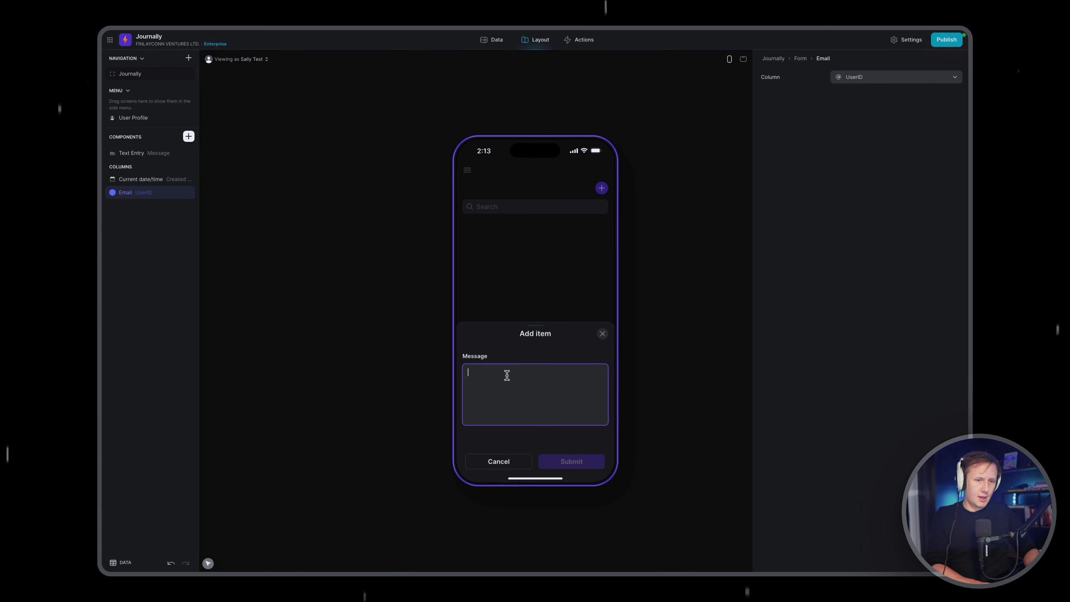
type("This is")
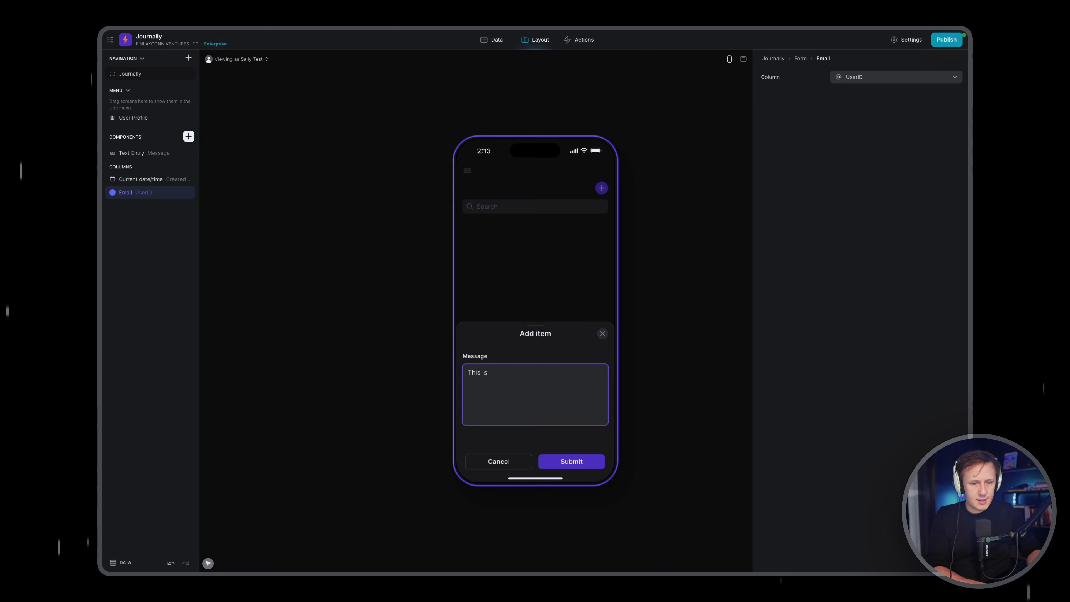
type(" an entry by ")
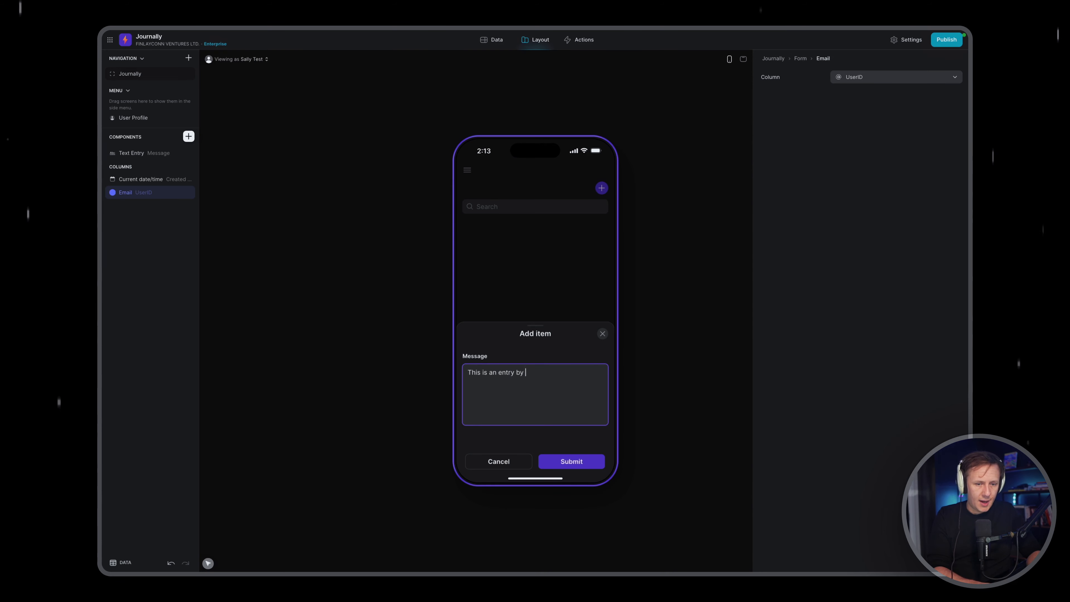
type("Sally.")
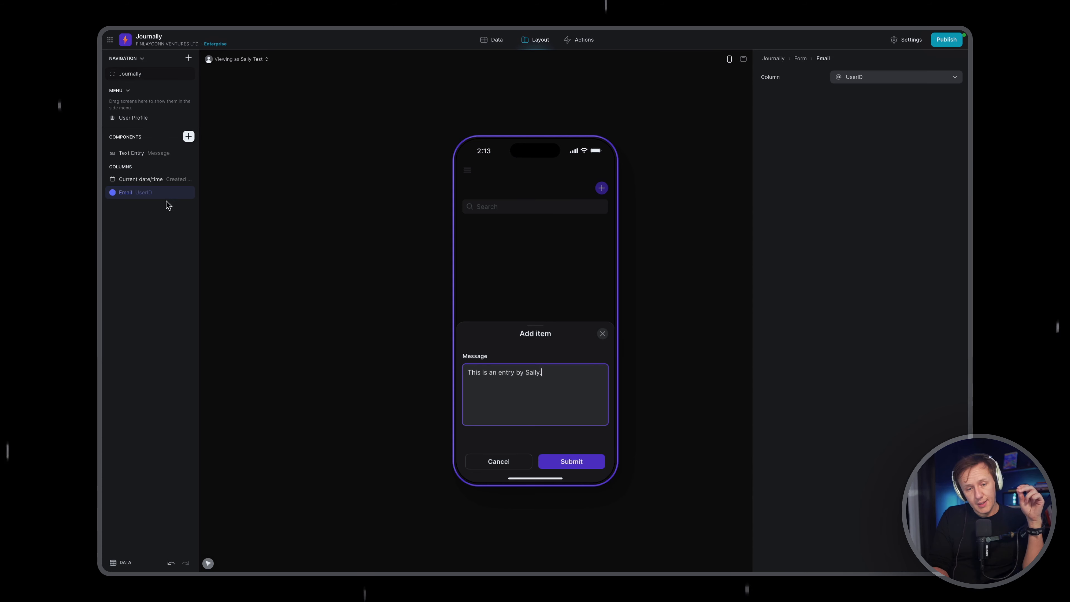
left_click(134, 181)
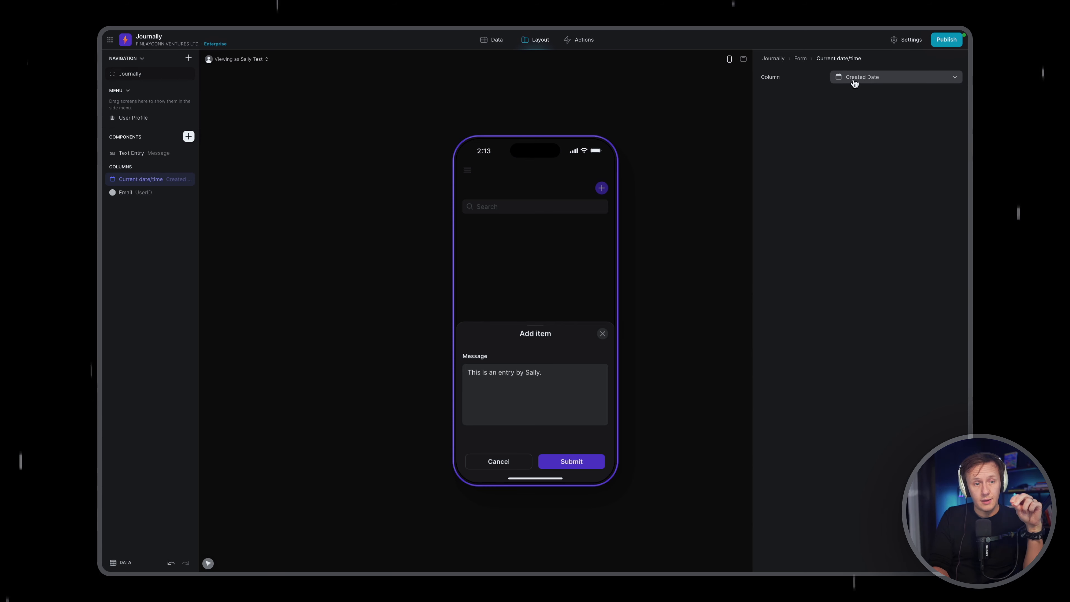
left_click(136, 193)
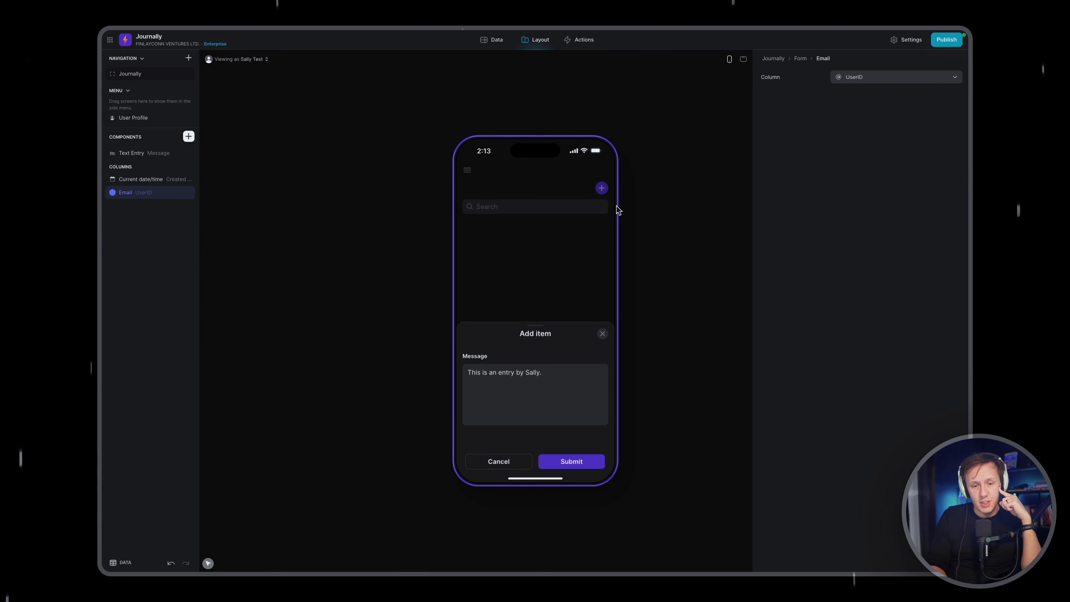
left_click(569, 462)
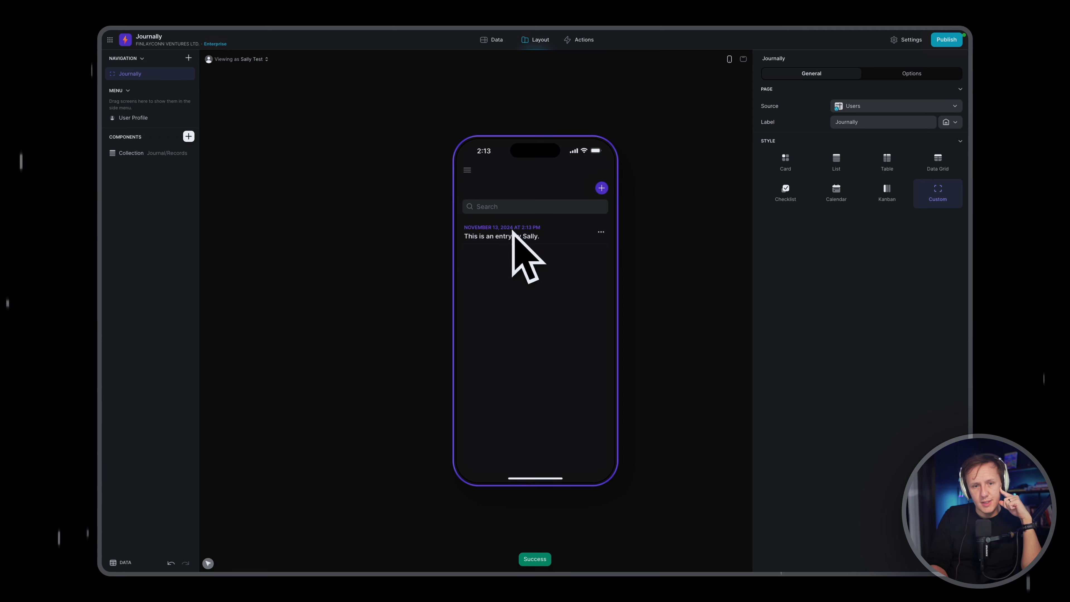
Step: Check the new entry's record in the Users table and its date, UserID and relation in the Journal Entries table
left_click(493, 40)
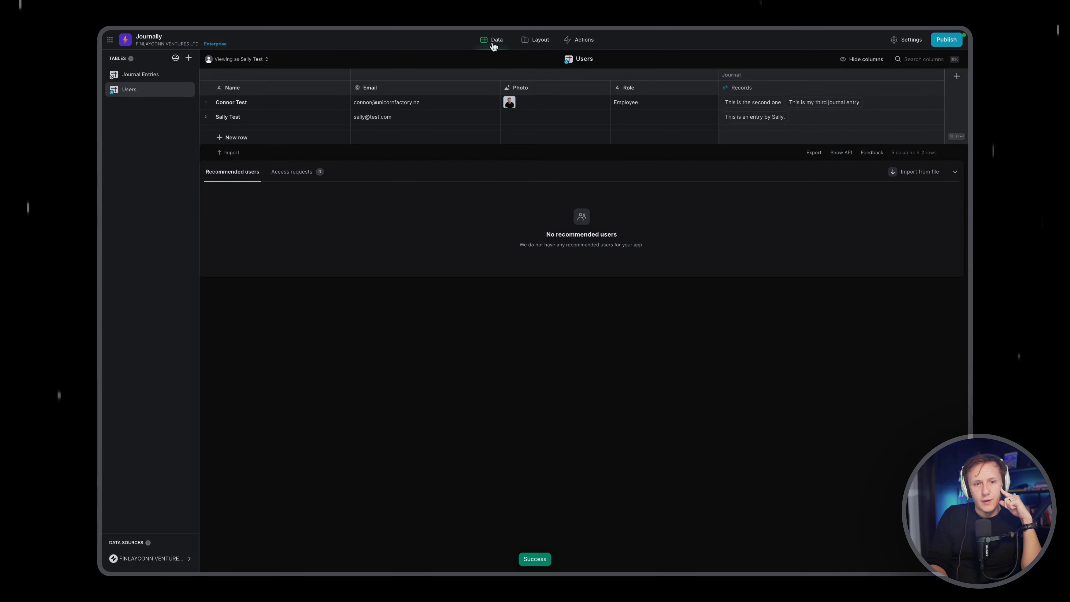
left_click(781, 119)
left_click(140, 76)
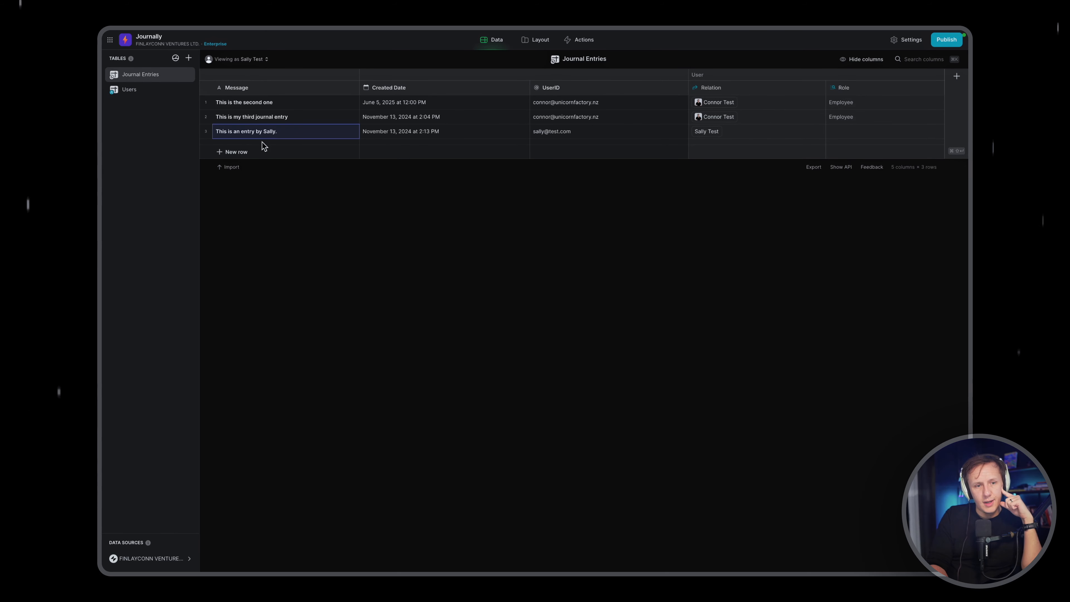
left_click(414, 132)
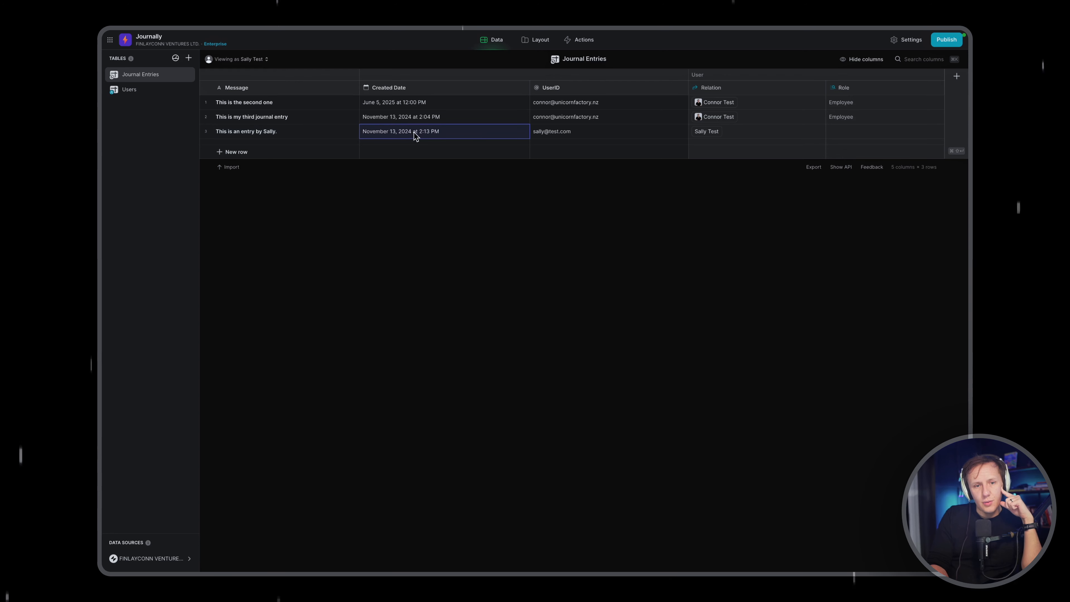
left_click(579, 137)
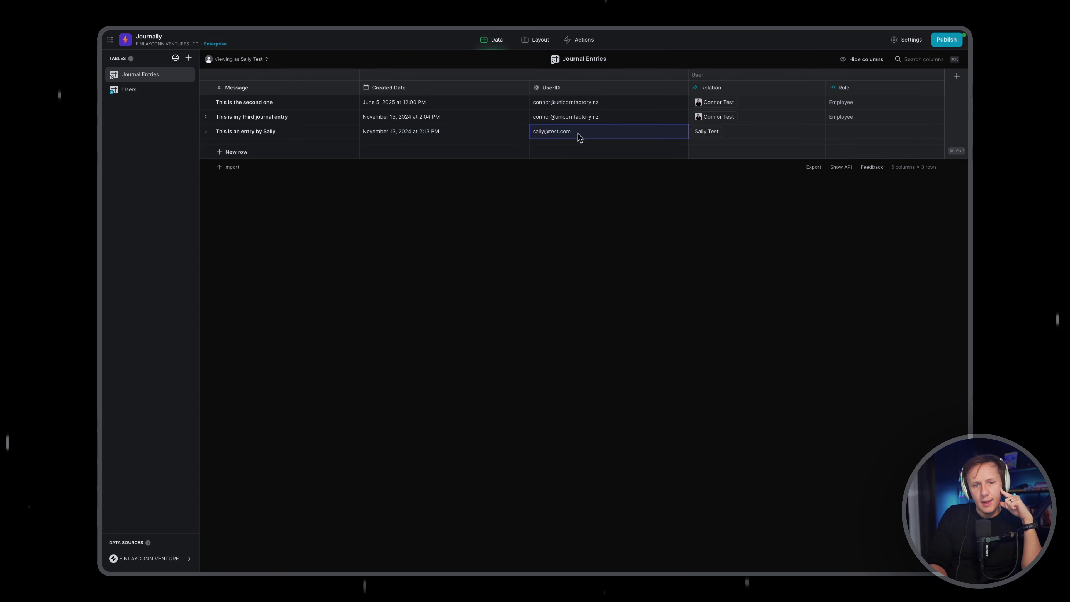
left_click(741, 133)
Step: Return to the layout and preview the app as the first user to compare the journal entries shown
left_click(536, 47)
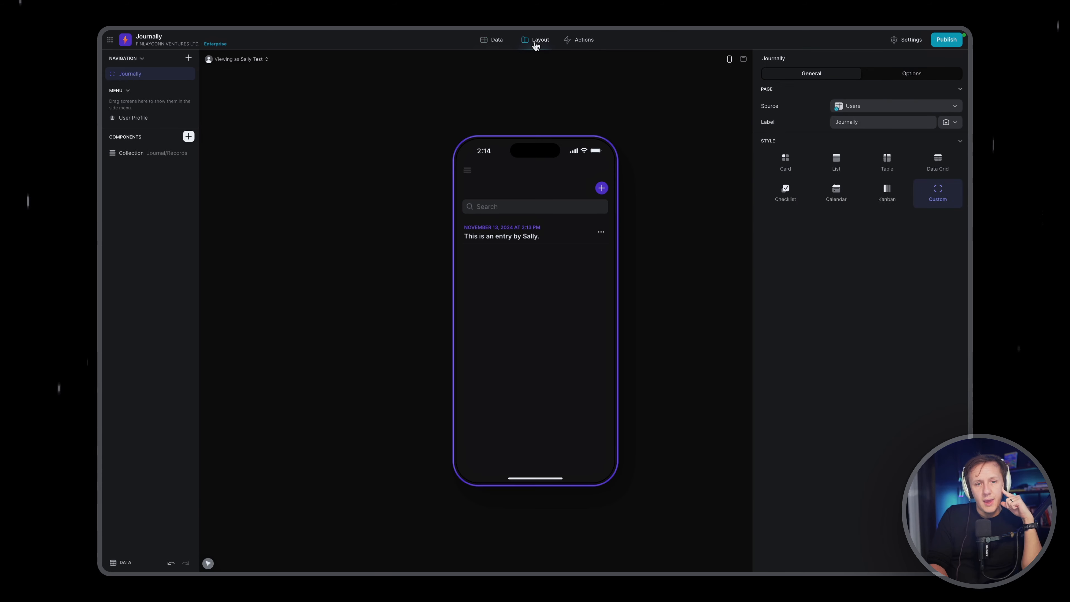
left_click(253, 60)
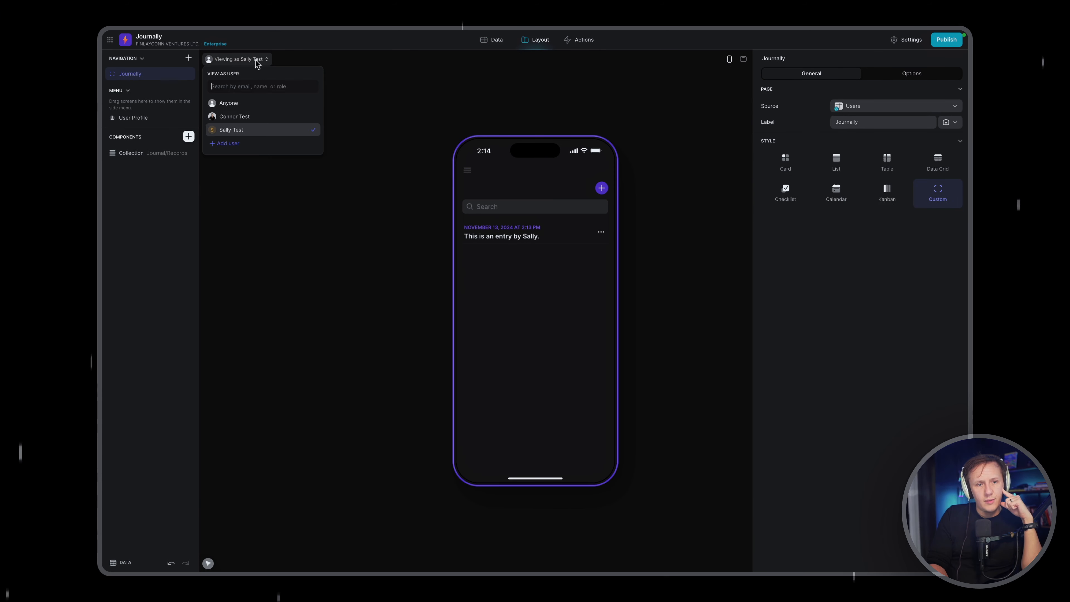
left_click(252, 118)
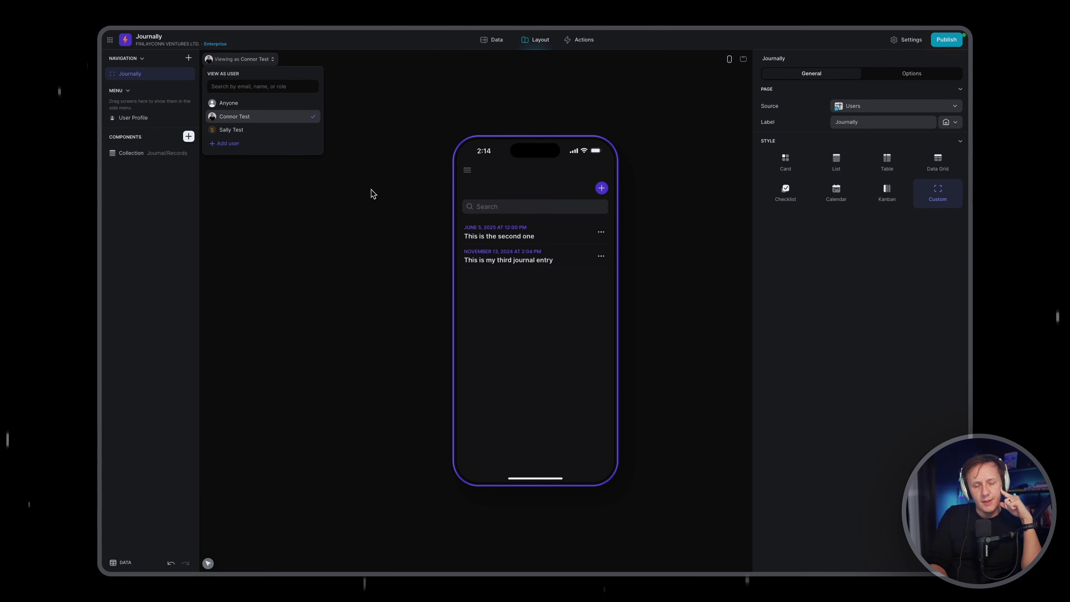
left_click(353, 256)
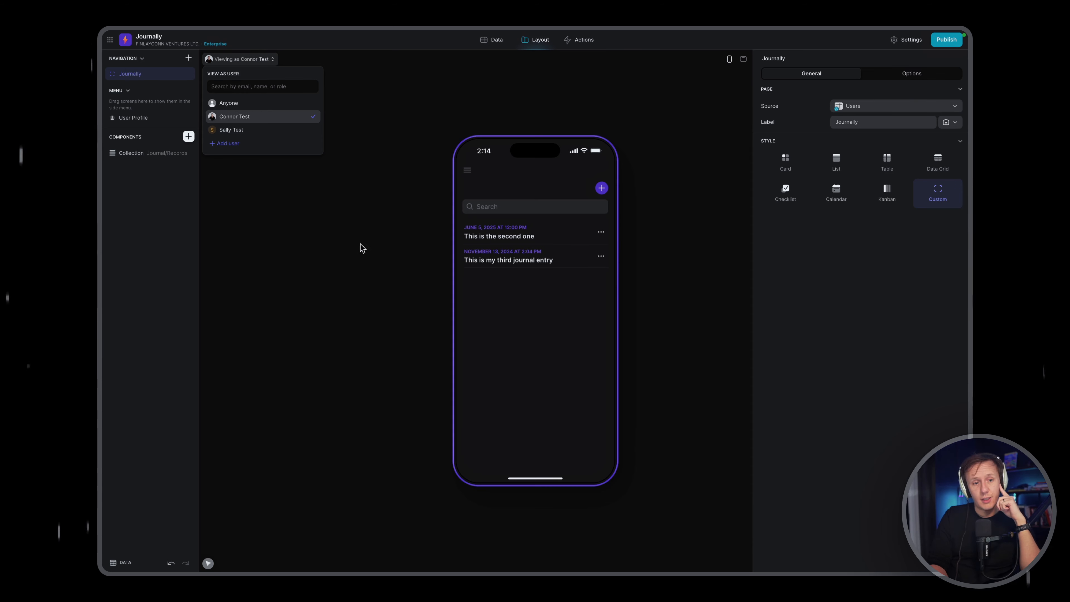
left_click(355, 256)
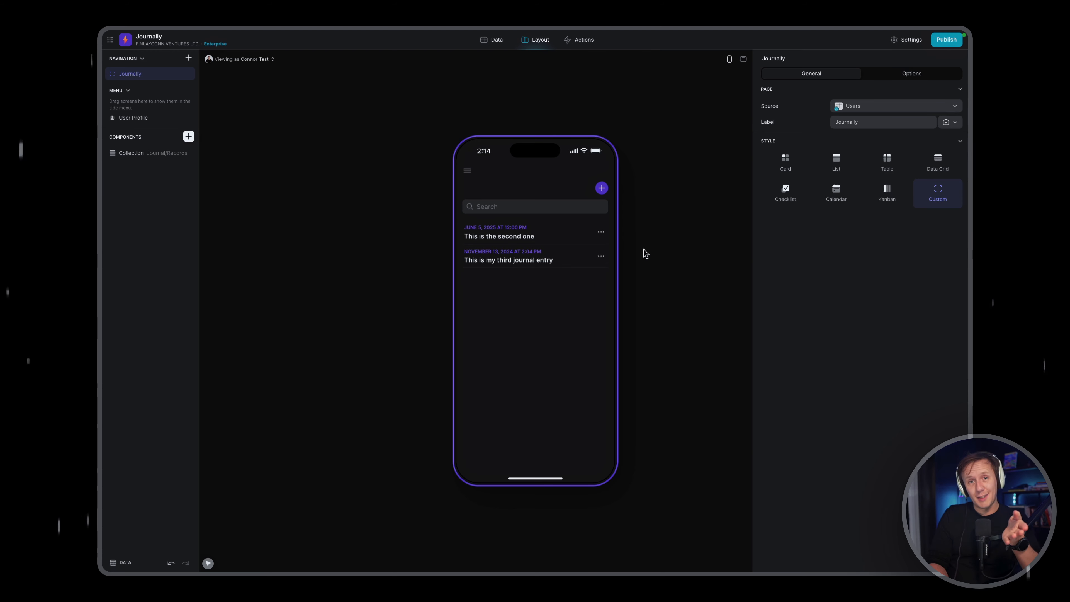
Step: Publish the app under the suggested link journally-3u2g.glide.page
left_click(934, 42)
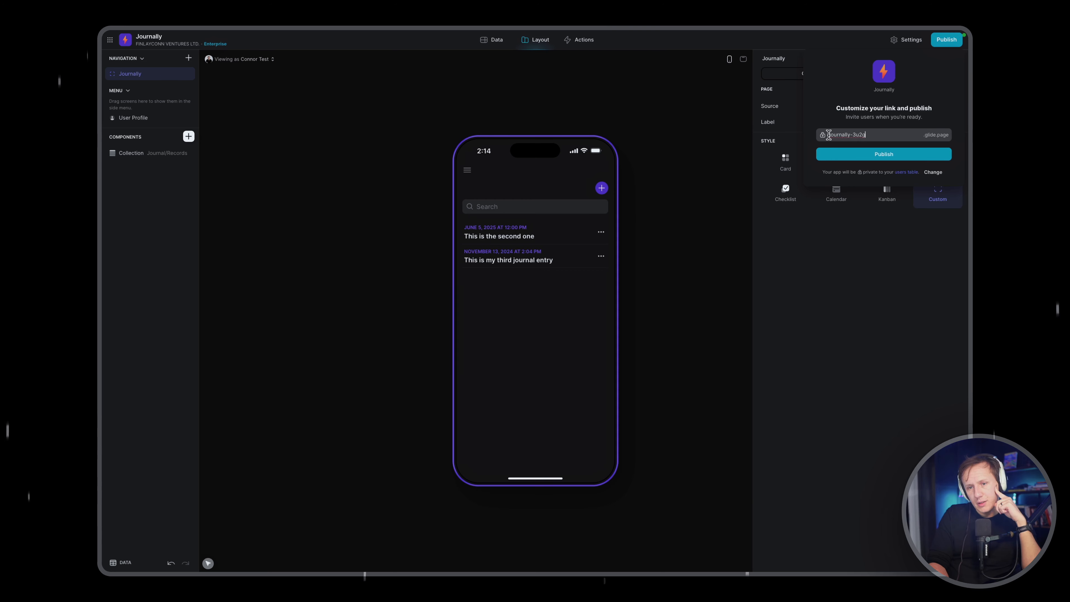
left_click_drag(828, 134, 891, 134)
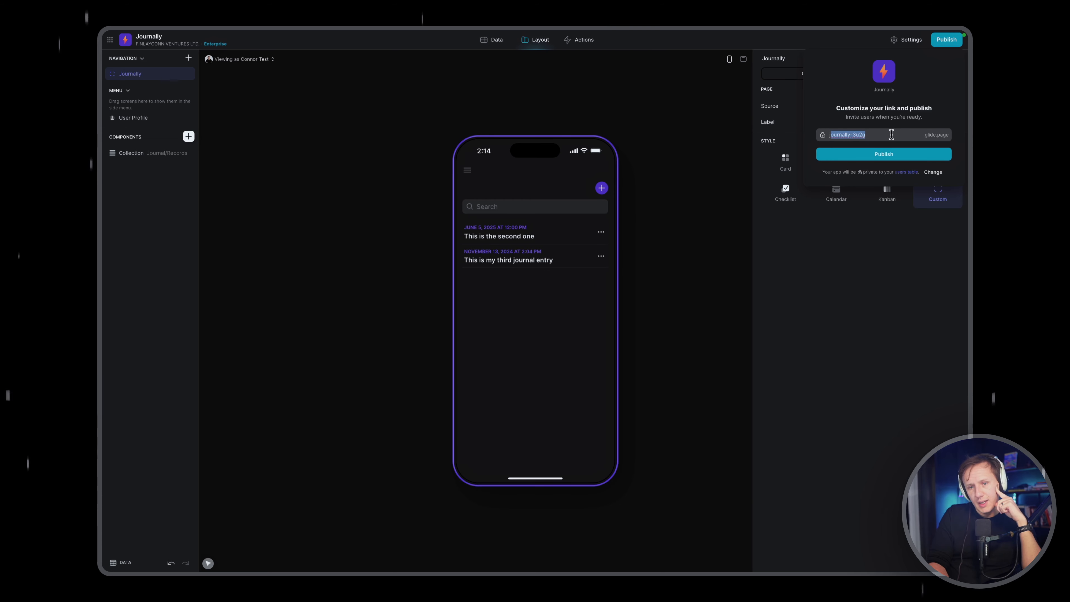
left_click(878, 160)
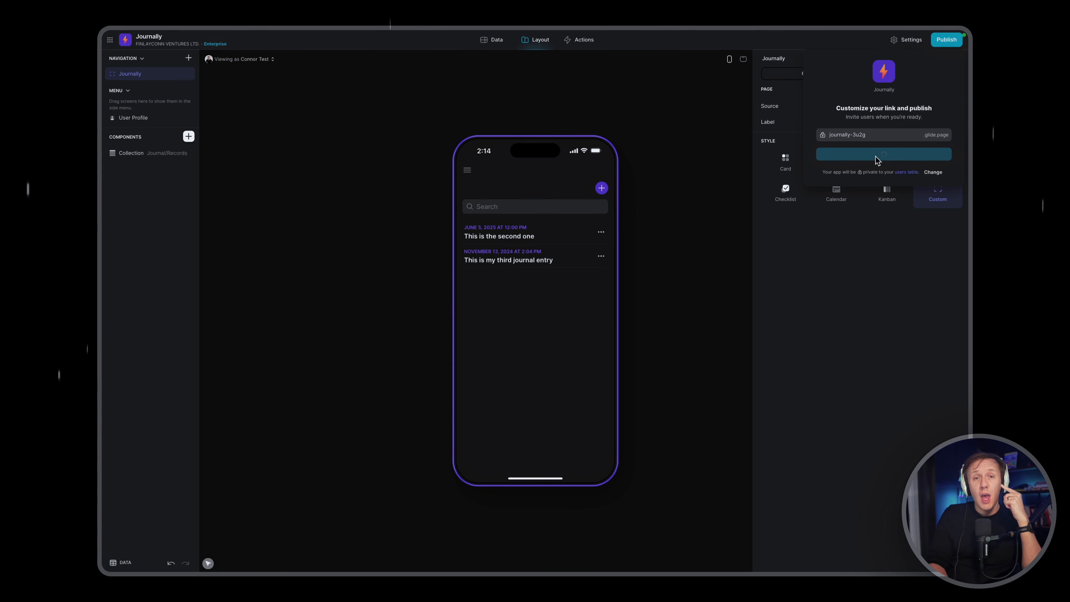